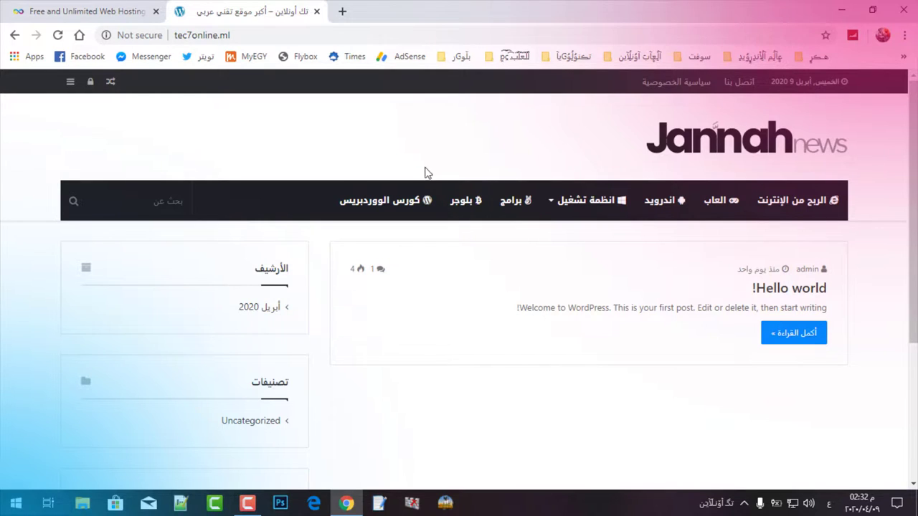
# Open the سياسية الخصوصية page in a new tab, examine its privacy policy content, and close it
pyautogui.rightClick(683, 81)
pyautogui.click(710, 91)
pyautogui.hotkey('ctrl', 'Tab')
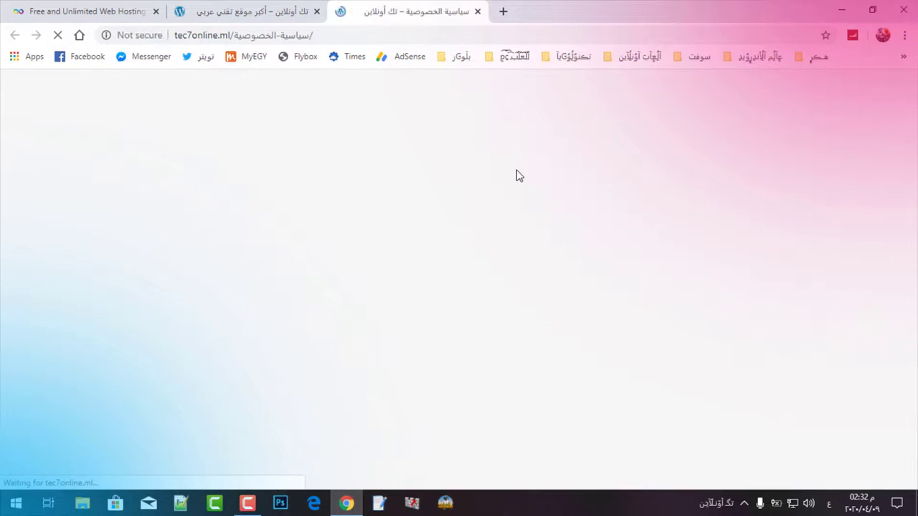
pyautogui.scroll(-4, 610, 229)
pyautogui.scroll(3, 650, 246)
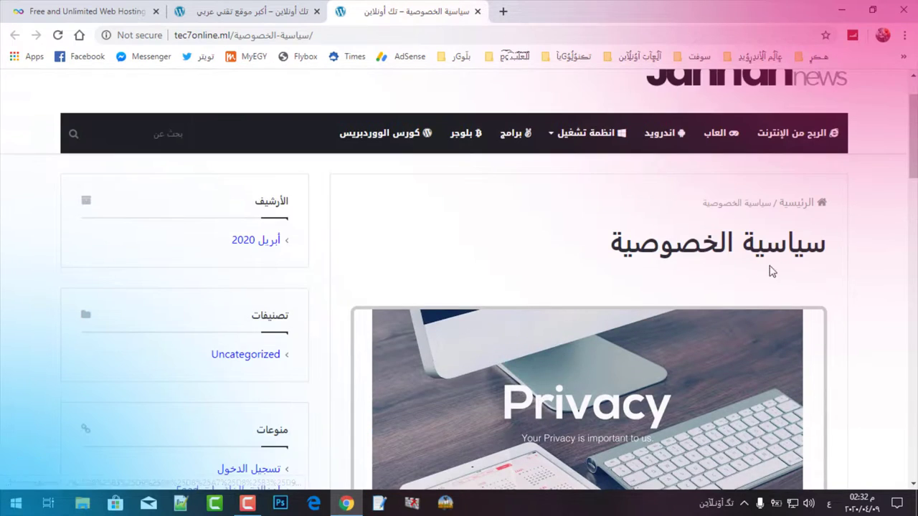
pyautogui.scroll(-6, 668, 261)
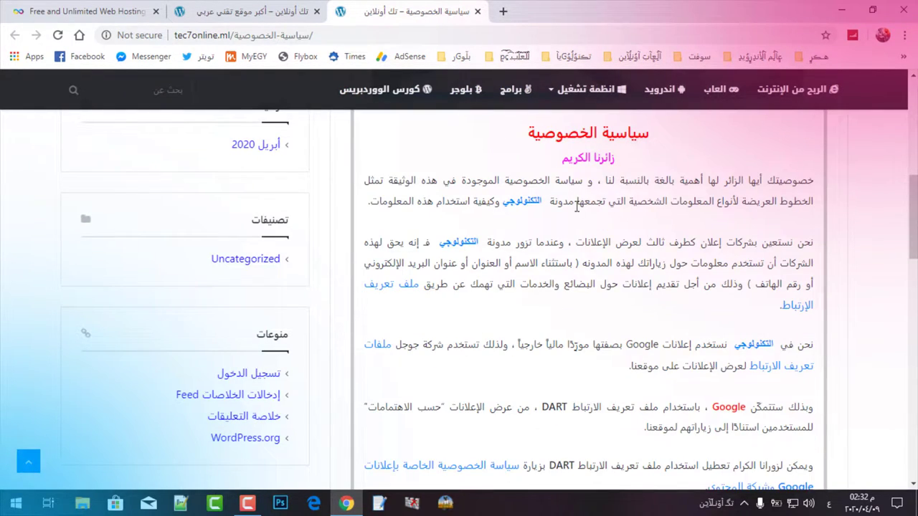
pyautogui.scroll(-10, 578, 254)
pyautogui.scroll(12, 648, 333)
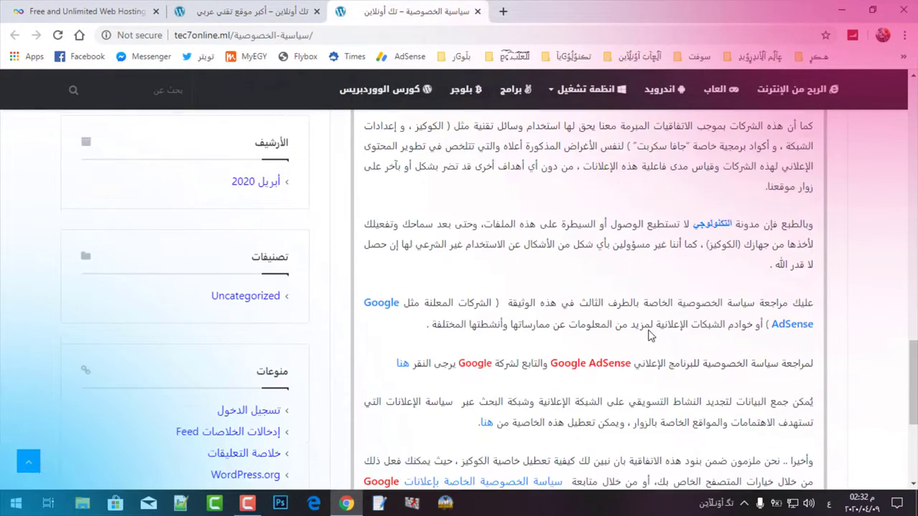
pyautogui.scroll(2, 650, 334)
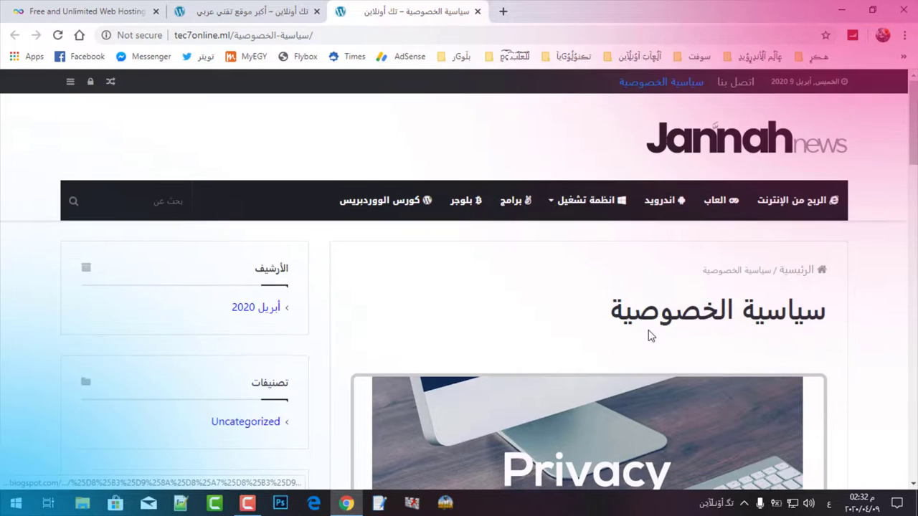
pyautogui.scroll(-8, 651, 337)
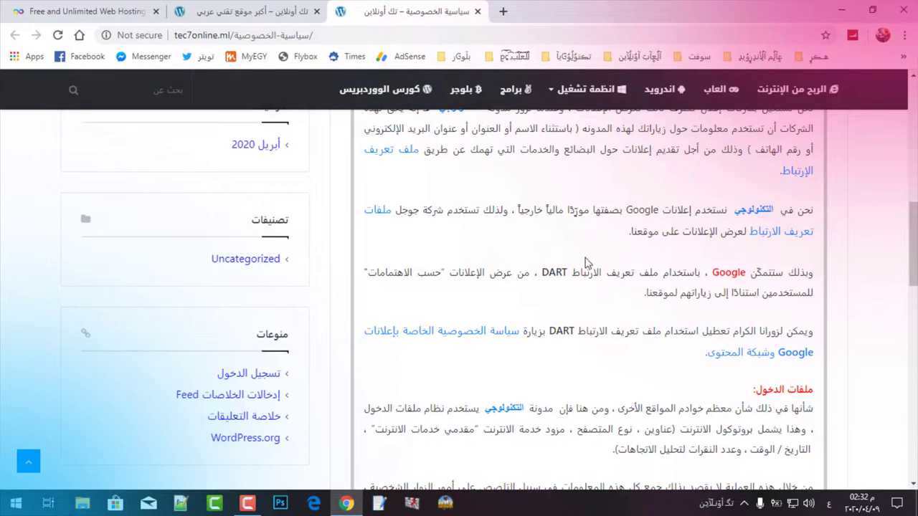
pyautogui.scroll(8, 587, 262)
pyautogui.click(477, 12)
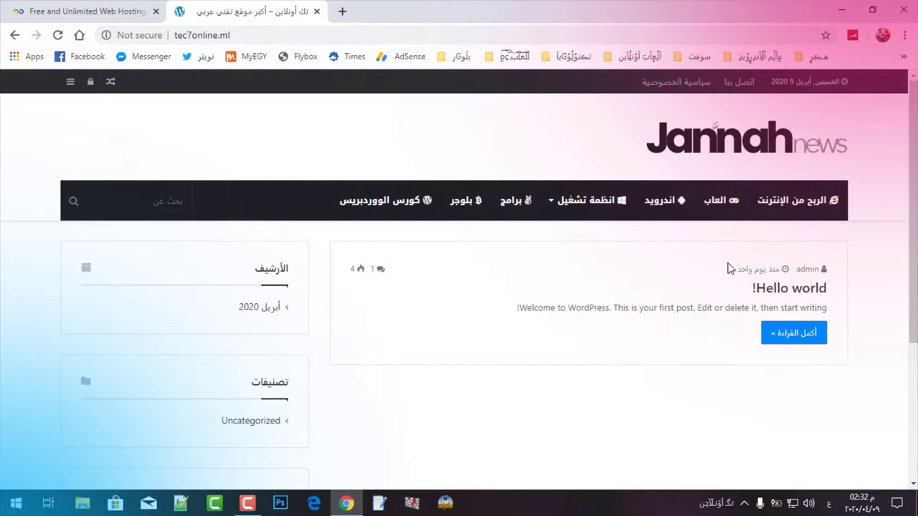
# Open the اتصل بنا page in a new tab and examine its introductory note and contact form
pyautogui.rightClick(742, 83)
pyautogui.click(760, 90)
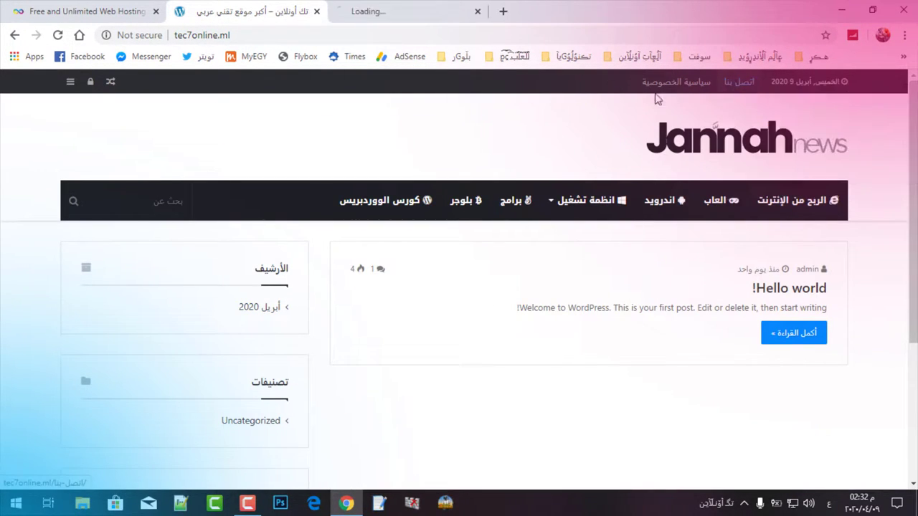
pyautogui.click(409, 11)
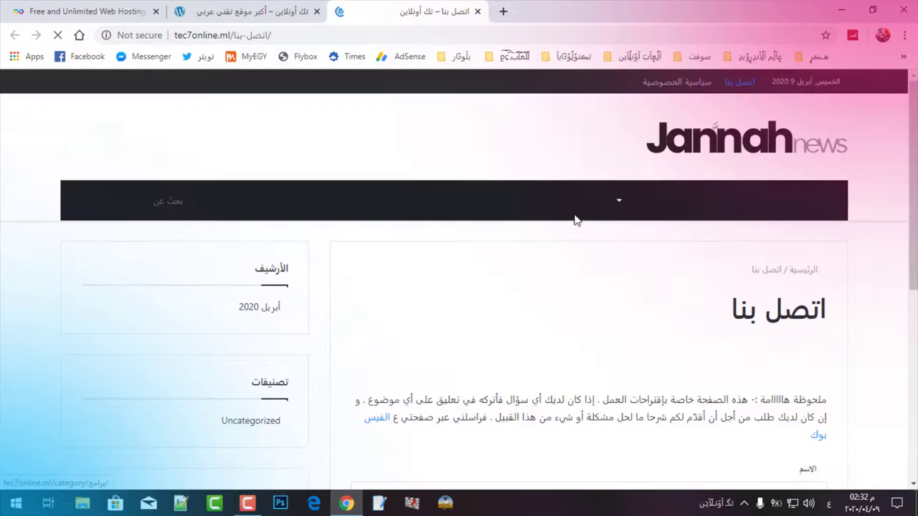
pyautogui.scroll(-2, 698, 201)
pyautogui.scroll(1, 721, 262)
pyautogui.scroll(-5, 721, 262)
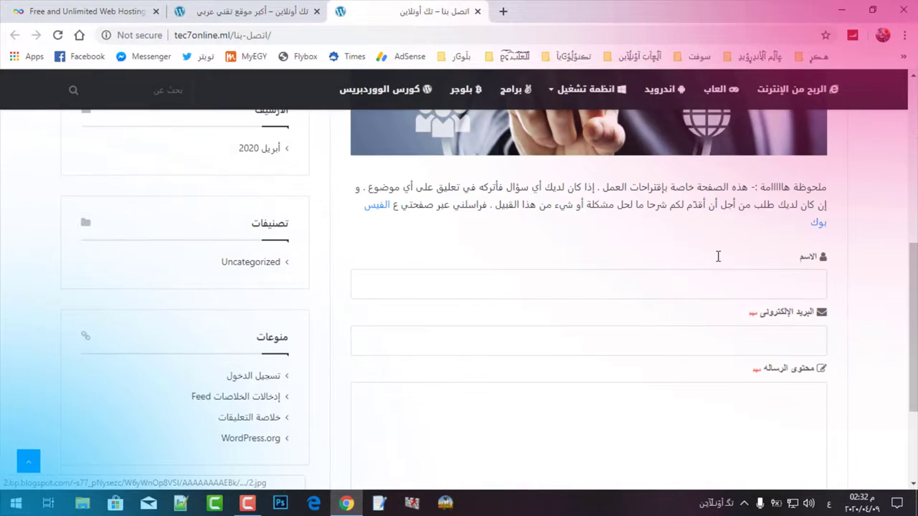
# Check the contact form's name, e-mail, message and send fields, using the suggested e-mail address, and close the page without sending
pyautogui.click(739, 282)
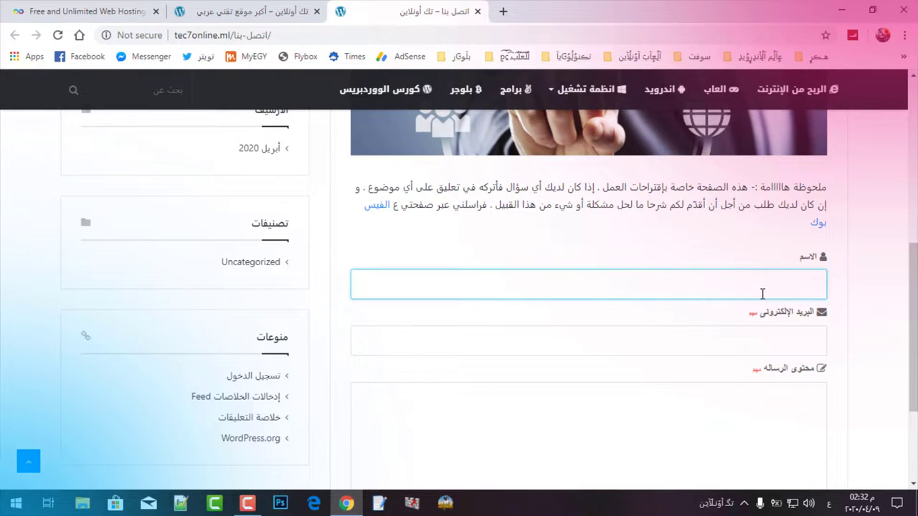
pyautogui.click(765, 333)
pyautogui.click(776, 372)
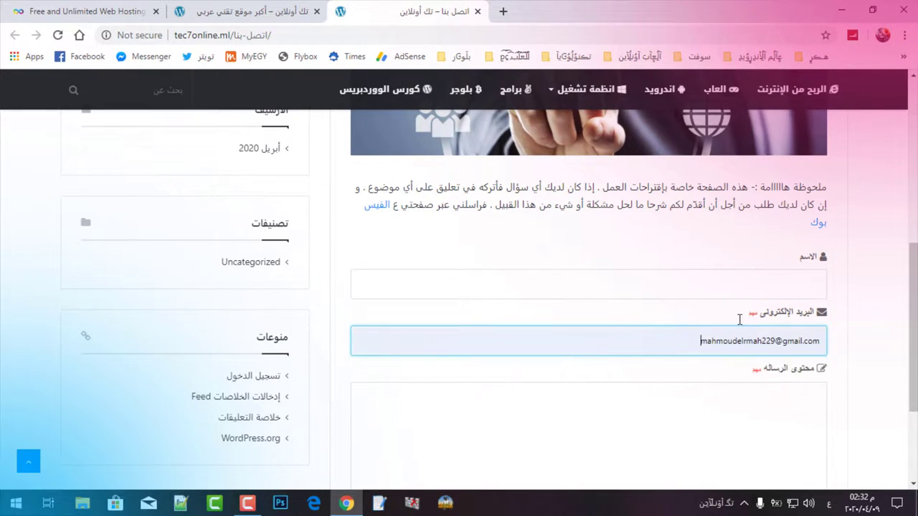
pyautogui.scroll(-1, 723, 337)
pyautogui.click(734, 345)
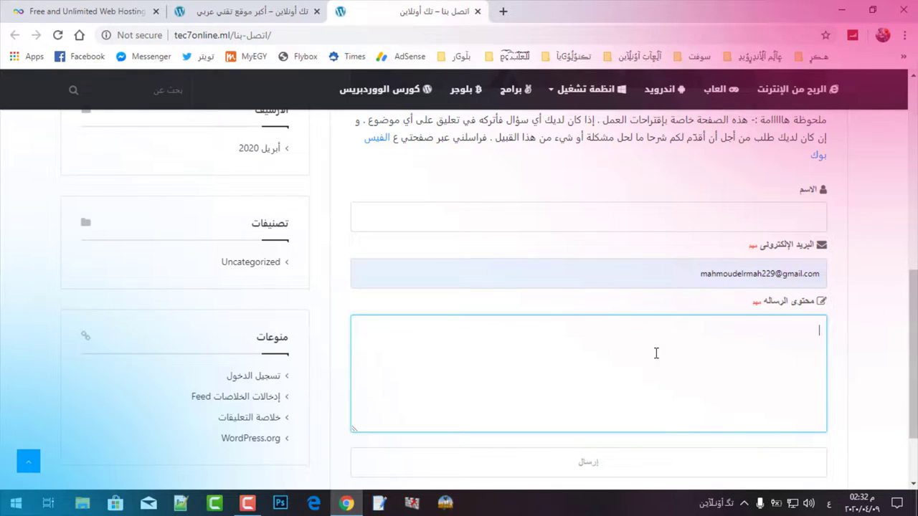
pyautogui.scroll(-1, 656, 353)
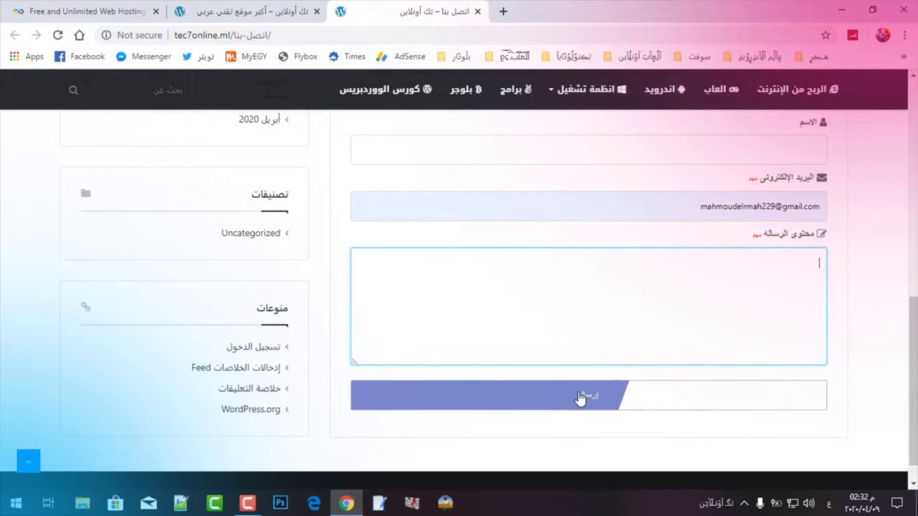
pyautogui.scroll(3, 664, 381)
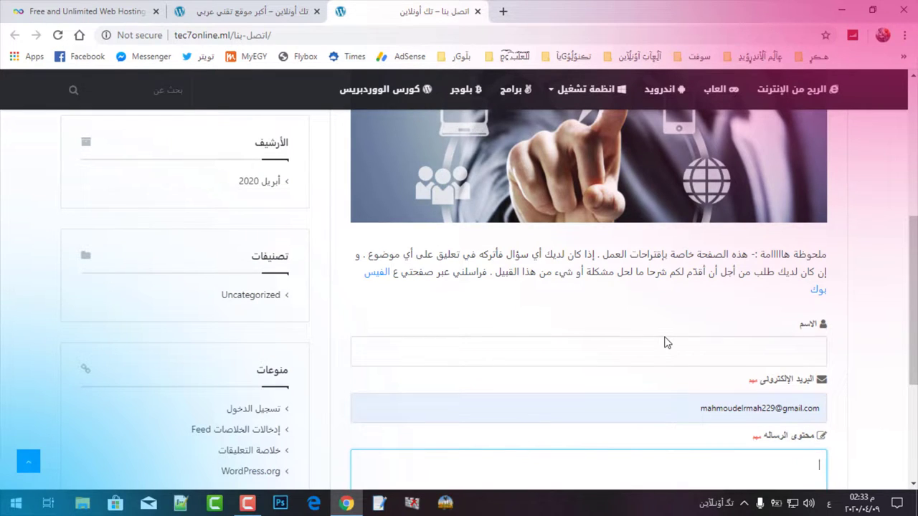
pyautogui.scroll(5, 664, 343)
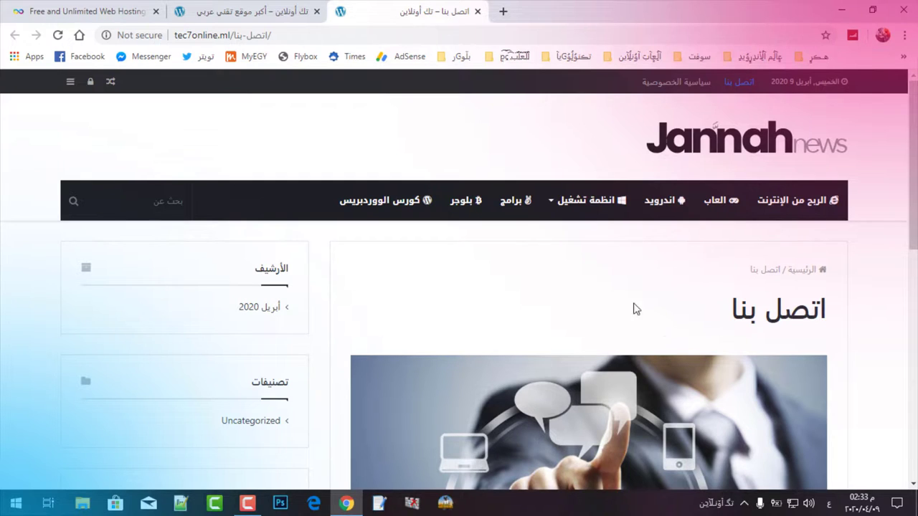
pyautogui.click(477, 11)
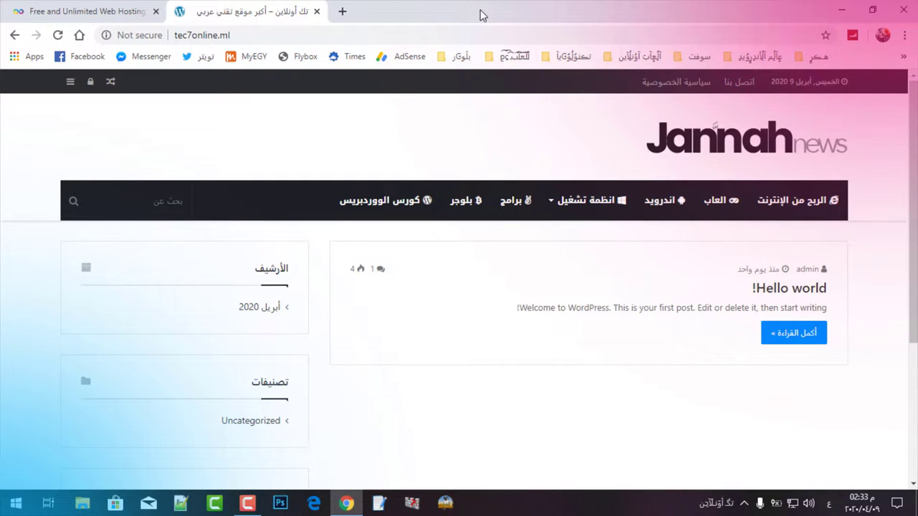
# Close the website and open the control panel of the tec7online.ml hosting account from the InfinityFree client area
pyautogui.click(316, 11)
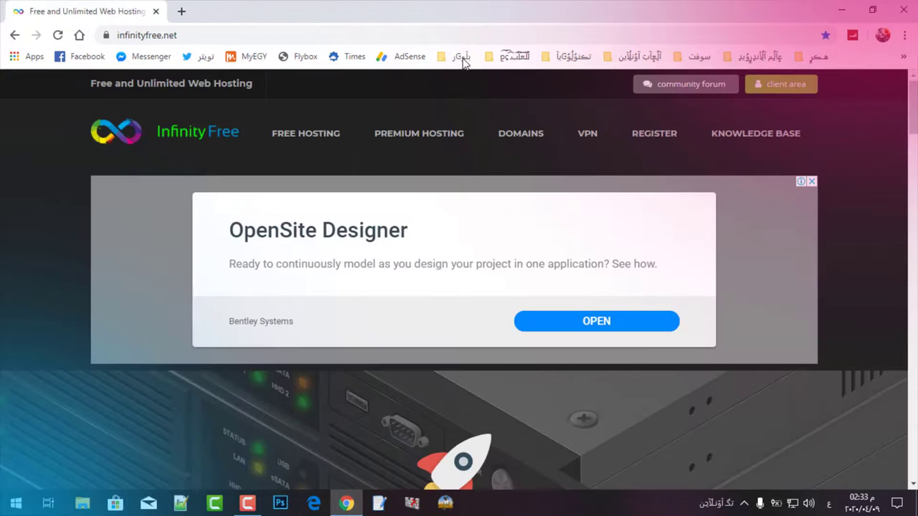
pyautogui.click(761, 94)
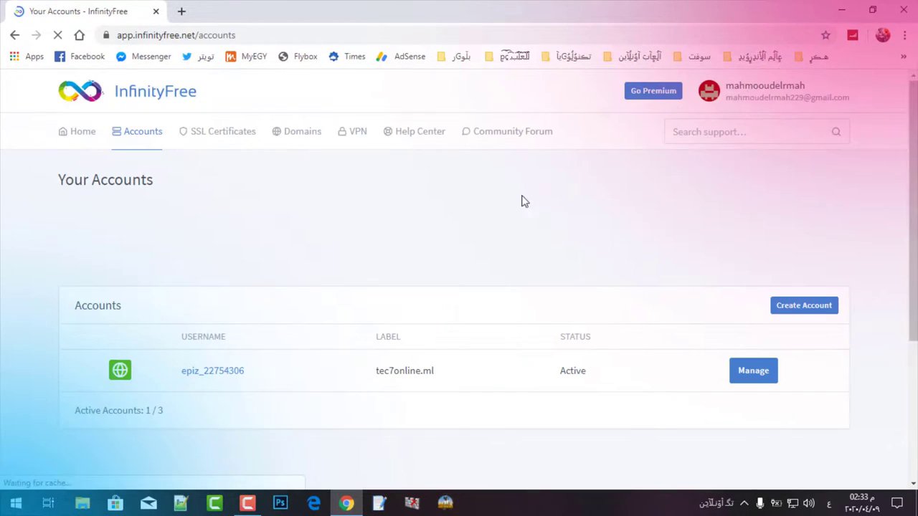
pyautogui.click(215, 370)
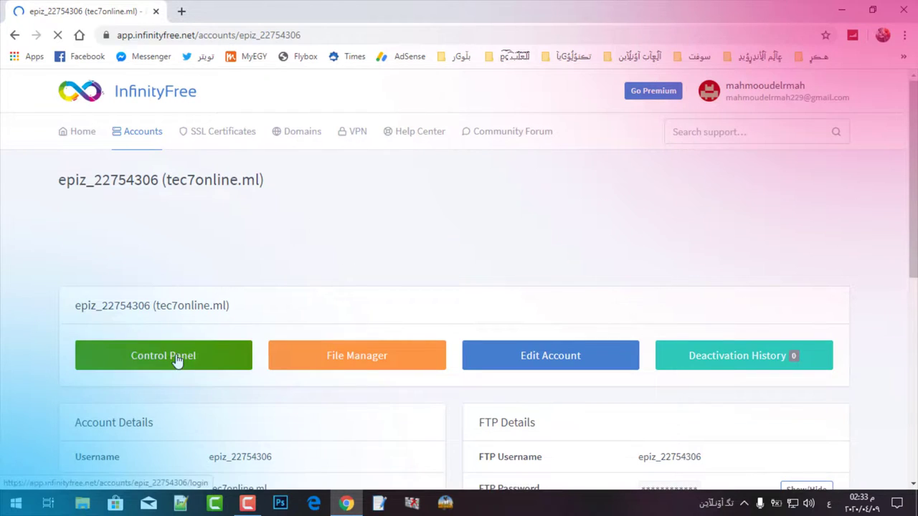
pyautogui.click(180, 358)
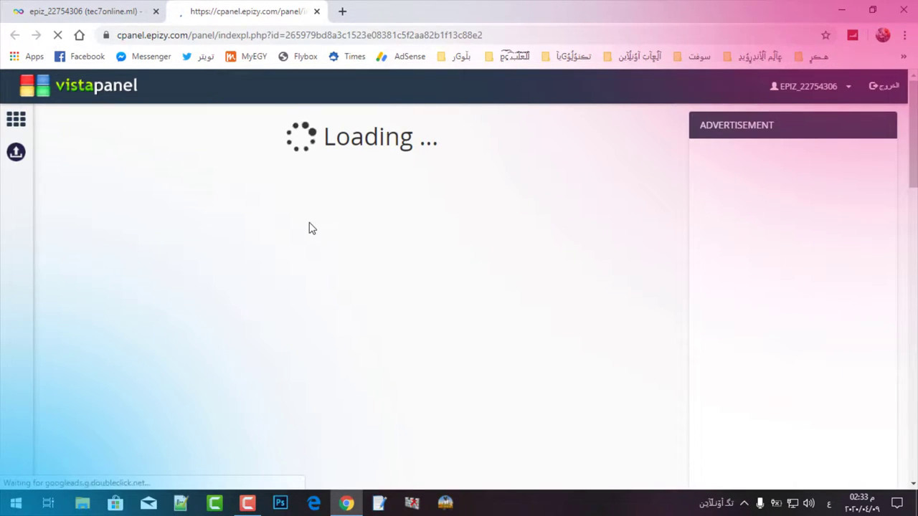
# Open the Softaculous apps installer from the control panel and show the list of script installations
pyautogui.scroll(-10, 312, 228)
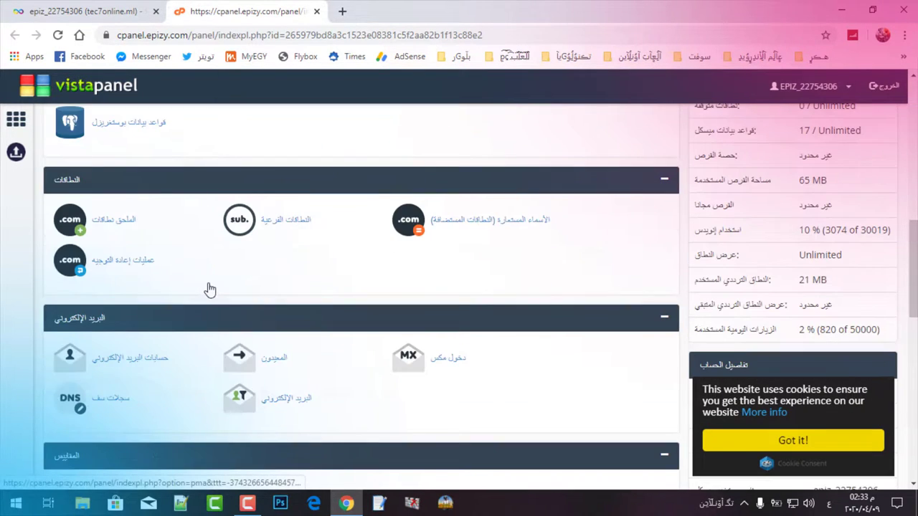
pyautogui.scroll(3, 209, 290)
pyautogui.scroll(-7, 209, 291)
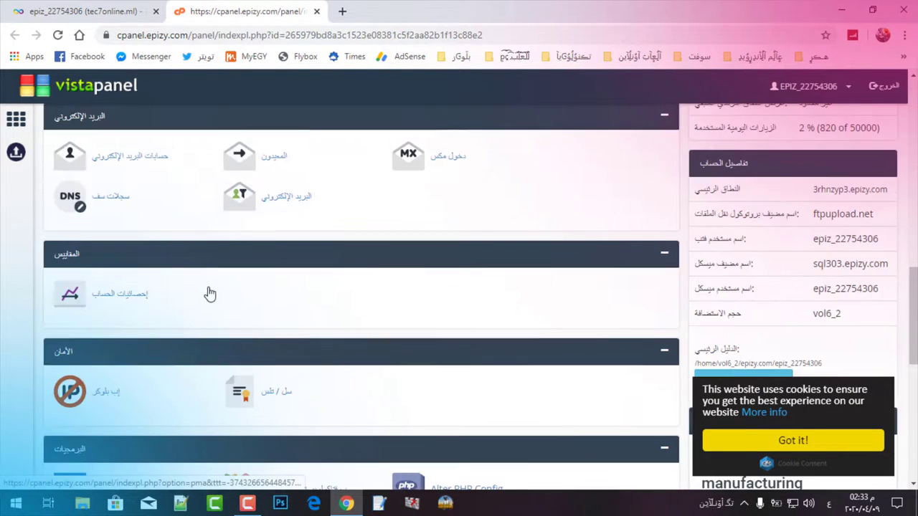
pyautogui.click(302, 357)
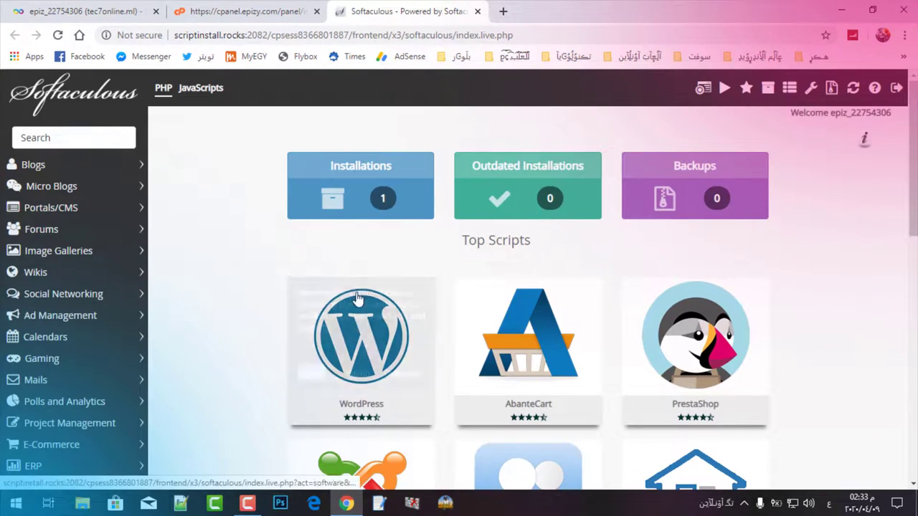
pyautogui.moveTo(343, 332)
pyautogui.click(335, 200)
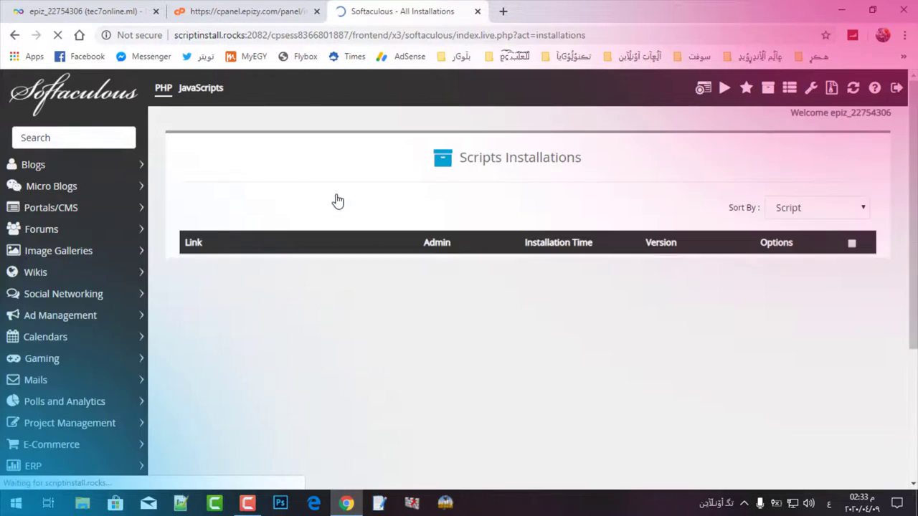
# Open the tec7online.ml site from the installations list and close the Softaculous and control panel pages
pyautogui.scroll(-2, 330, 198)
pyautogui.click(247, 158)
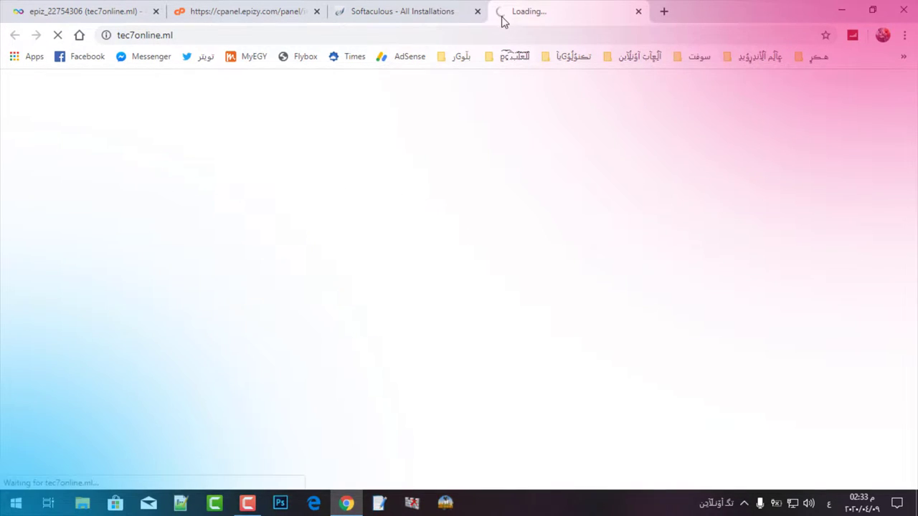
pyautogui.click(478, 13)
pyautogui.click(269, 10)
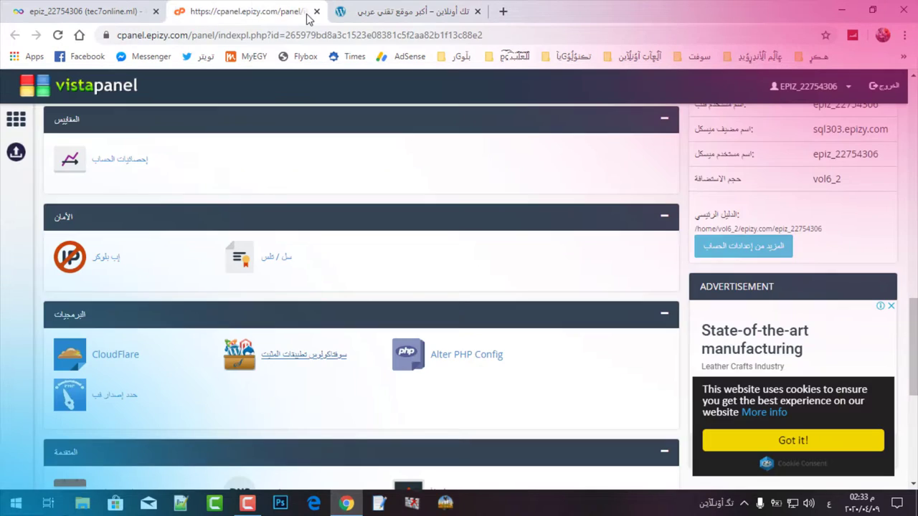
pyautogui.click(316, 11)
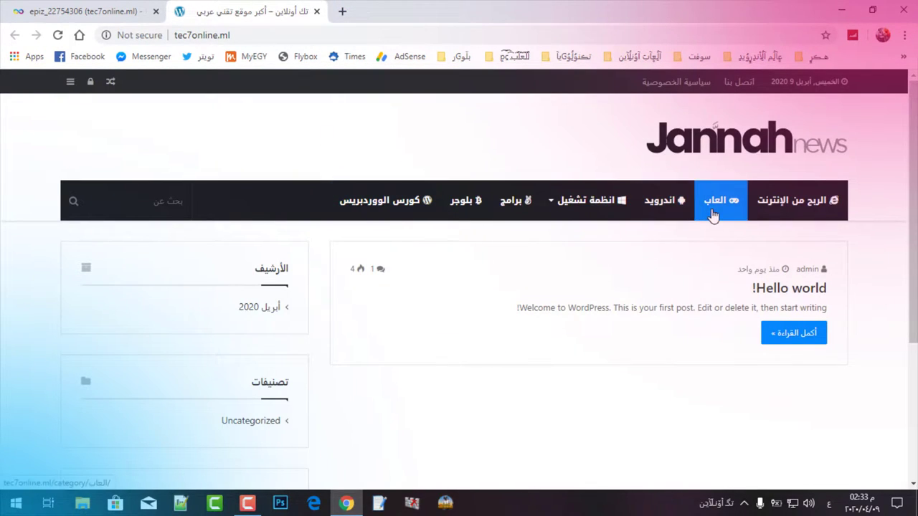
# Log in to the site's WordPress dashboard as admin with the account password
pyautogui.scroll(-3, 293, 365)
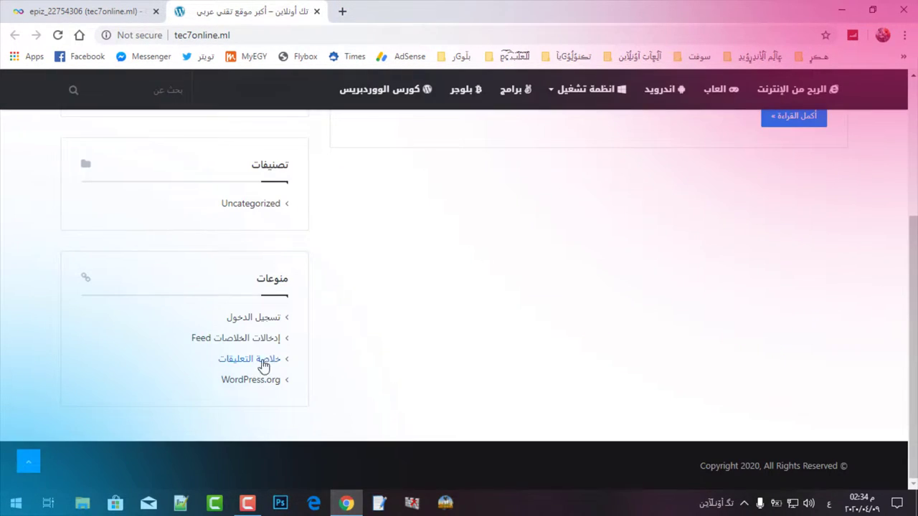
pyautogui.click(274, 322)
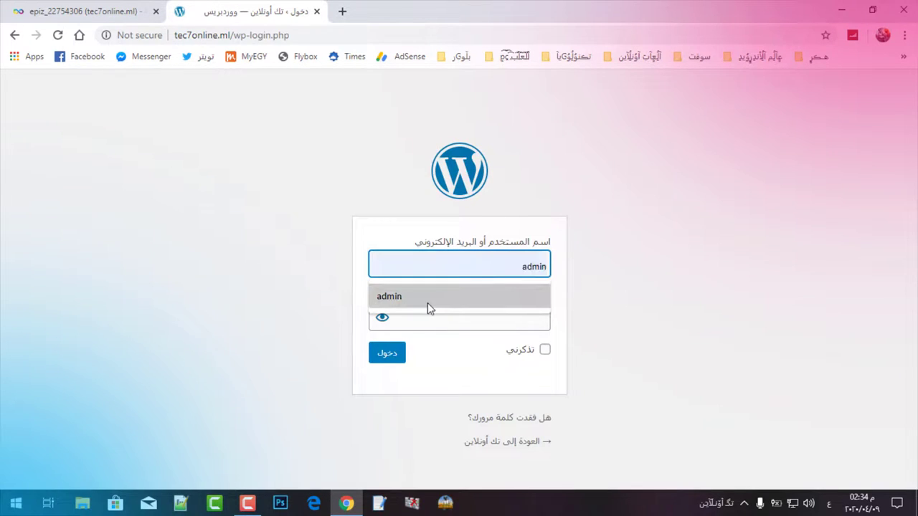
pyautogui.click(428, 303)
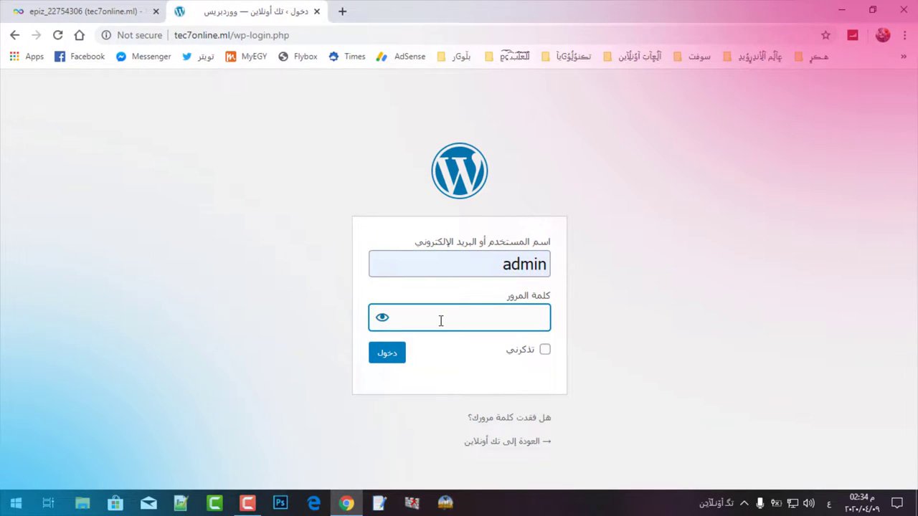
pyautogui.write('****')
pyautogui.click(382, 354)
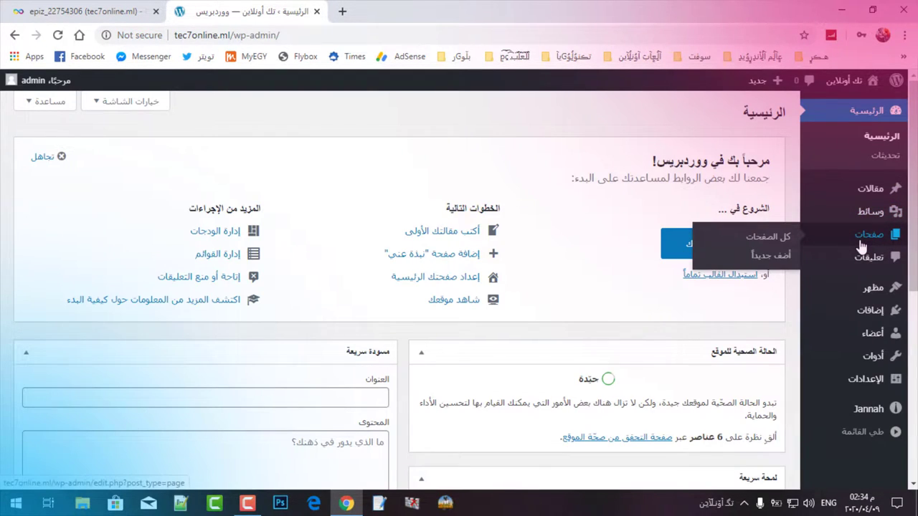
# Move both existing pages, اتصل بنا and سياسية الخصوصية, to the trash from the WordPress pages list
pyautogui.click(862, 247)
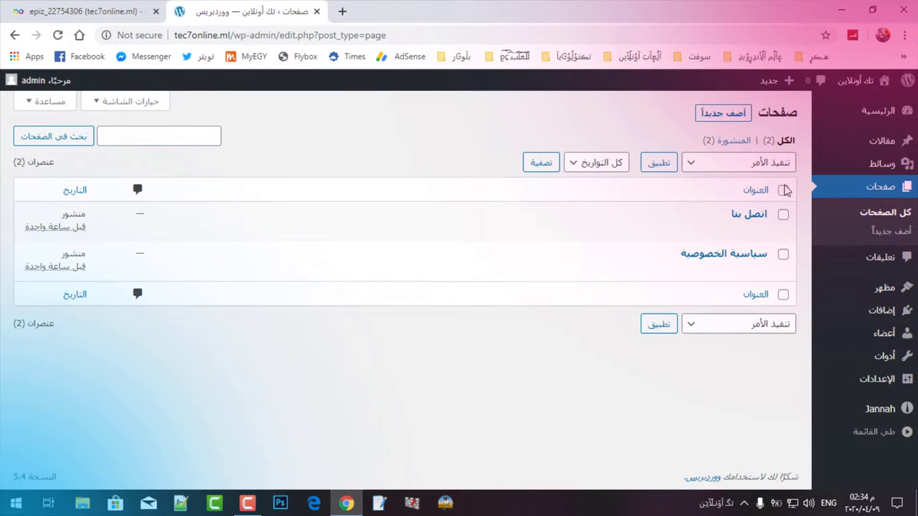
pyautogui.click(784, 190)
pyautogui.click(765, 325)
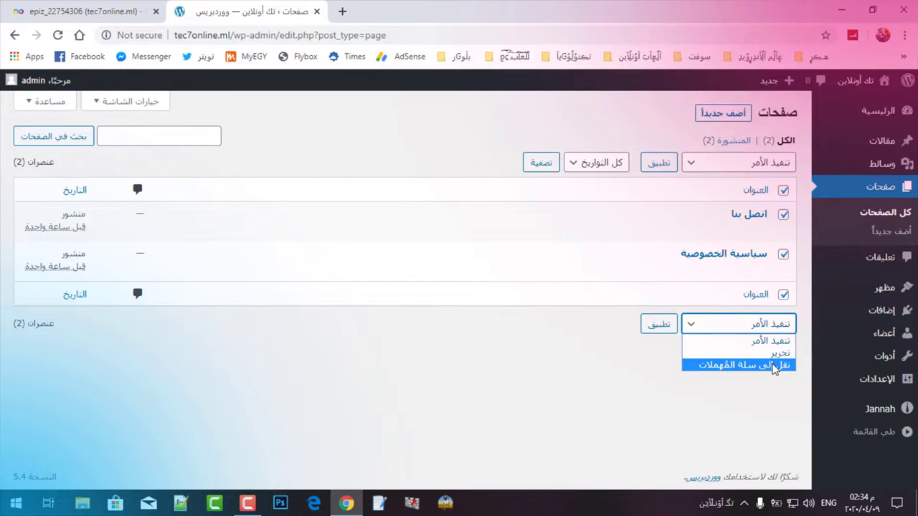
pyautogui.click(774, 366)
pyautogui.click(658, 325)
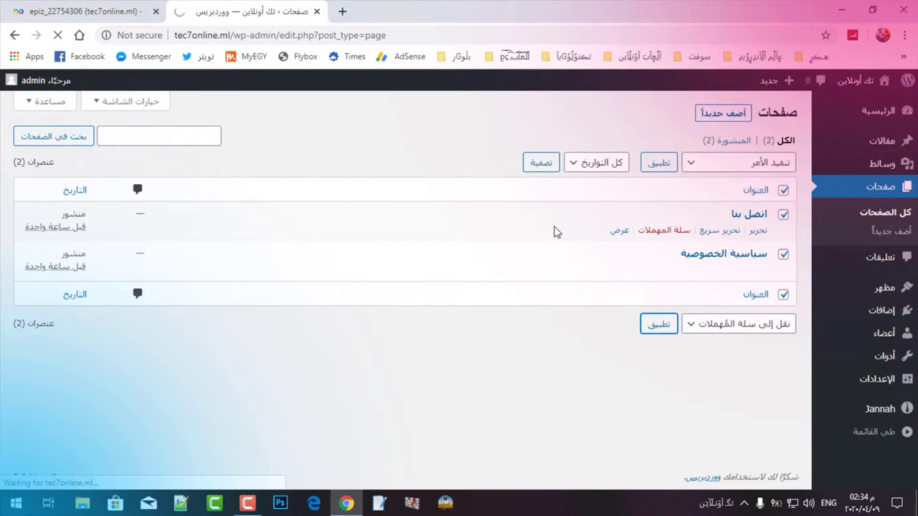
# Permanently delete both trashed pages, اتصل بنا and سياسية الخصوصية, from the pages trash
pyautogui.click(743, 183)
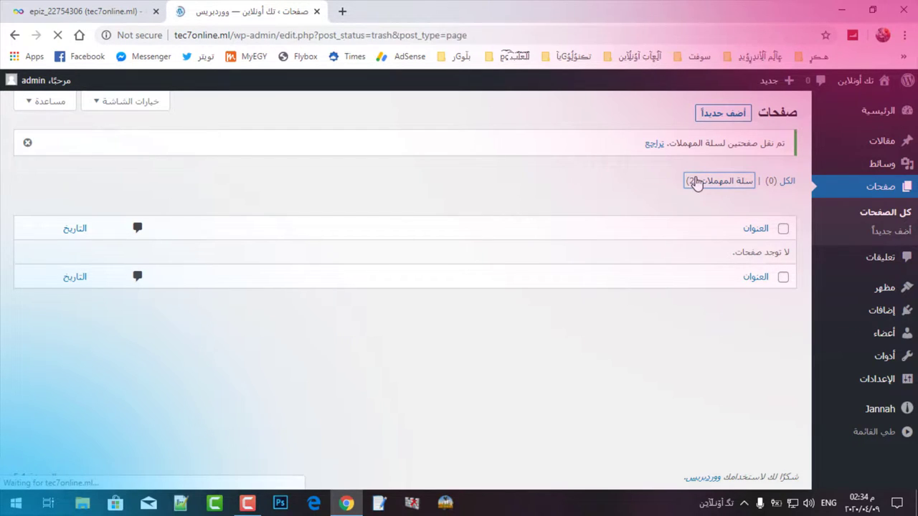
pyautogui.click(781, 189)
pyautogui.click(769, 324)
pyautogui.click(775, 364)
pyautogui.click(690, 331)
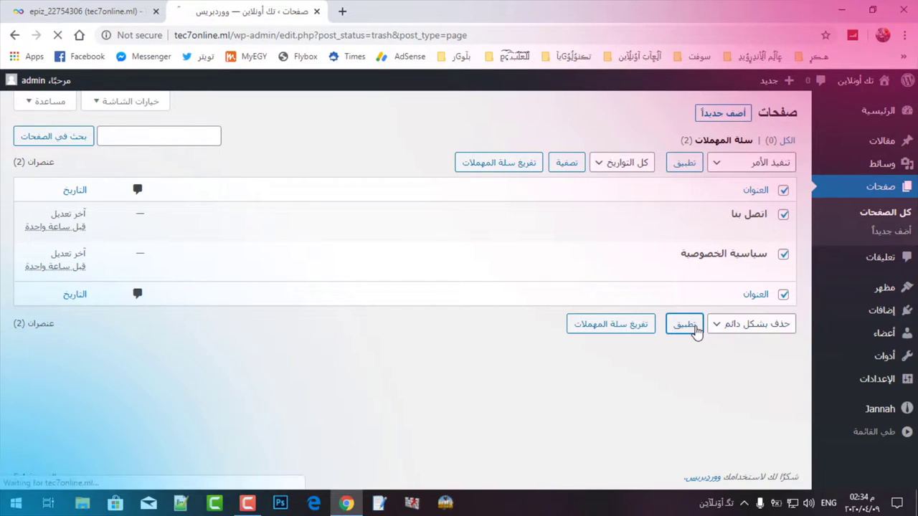
# Return to the list of all pages, close the hosting account's browser tab and start a new page
pyautogui.click(889, 195)
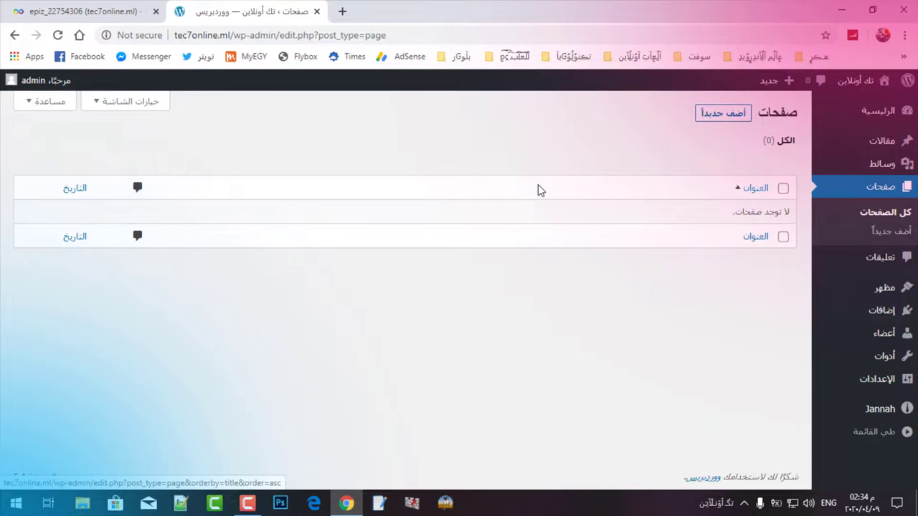
pyautogui.middleClick(122, 7)
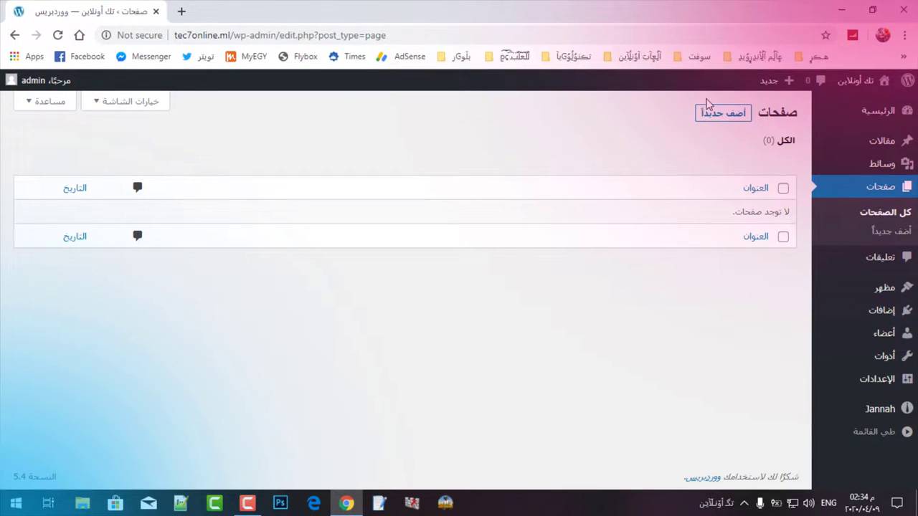
pyautogui.click(717, 114)
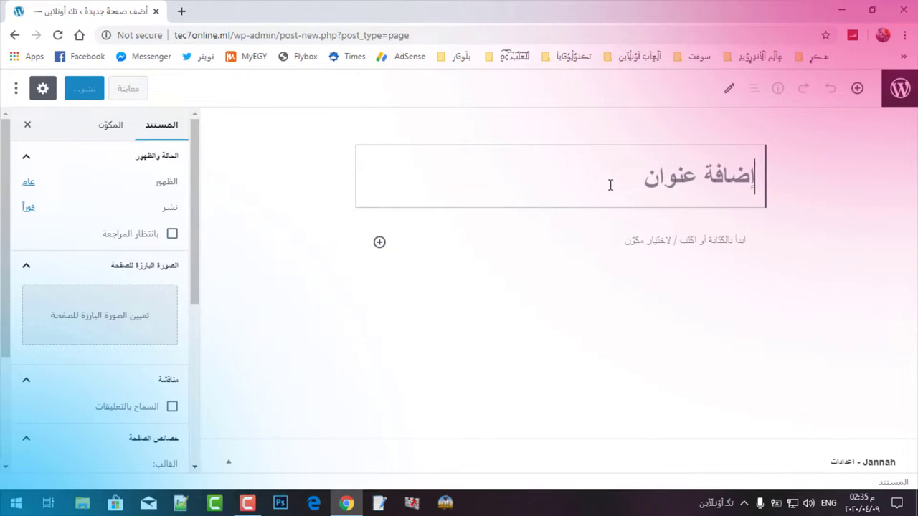
# Copy the name of the desktop file صفحة سياسية الخصوصية and return to the new page in the browser
pyautogui.press('super+d')
pyautogui.click(125, 93)
pyautogui.rightClick(124, 98)
pyautogui.click(204, 388)
pyautogui.hotkey('ctrl', 'c')
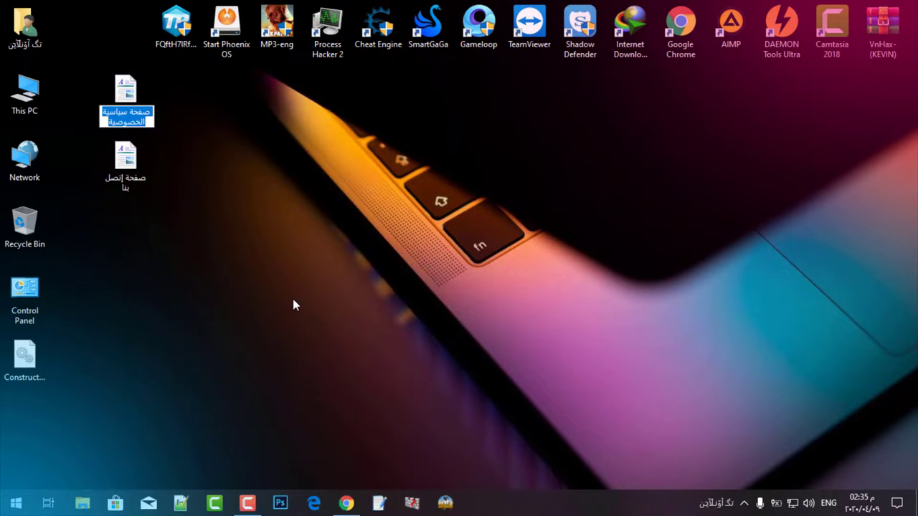
pyautogui.press('Return')
pyautogui.click(346, 503)
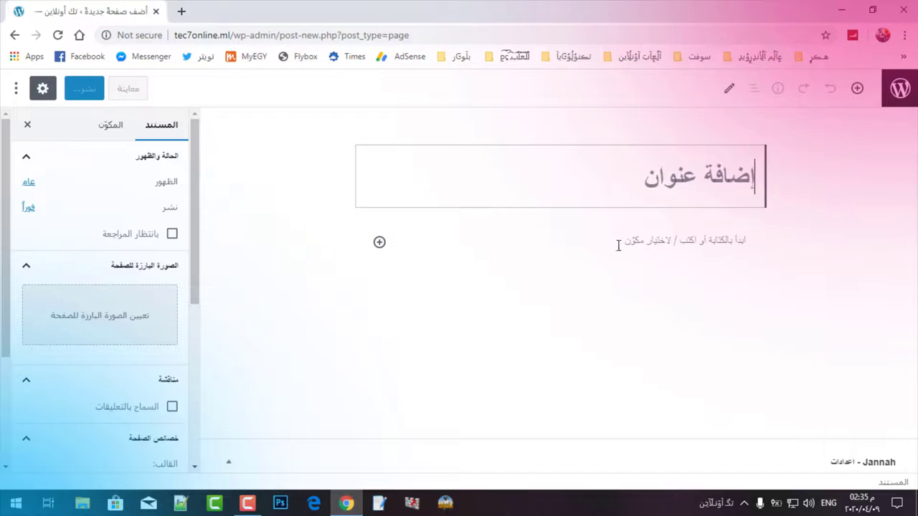
# Title the new page سياسية الخصوصية using the copied file name without the word صفحة, and start an empty paragraph below it
pyautogui.click(624, 180)
pyautogui.hotkey('ctrl', 'v')
pyautogui.doubleClick(720, 176)
pyautogui.press('BackSpace')
pyautogui.click(630, 196)
pyautogui.press('Return')
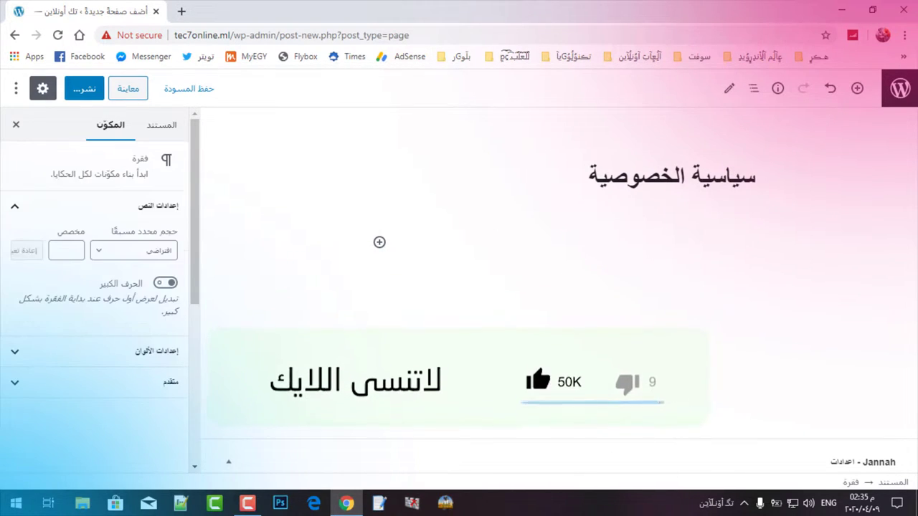
# Open the desktop document صفحة سياسية الخصوصية and point out the tech-onlline.com link in its HTML code
pyautogui.click(347, 503)
pyautogui.doubleClick(123, 111)
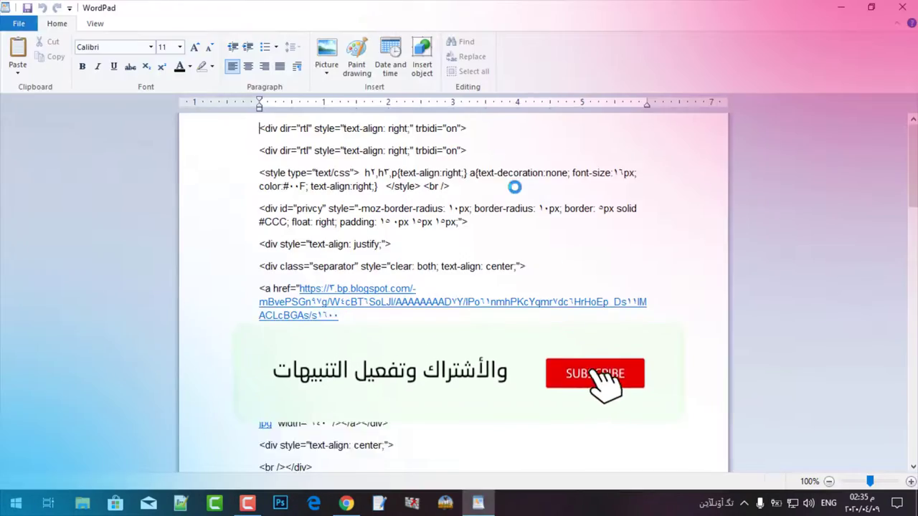
pyautogui.scroll(-20, 443, 244)
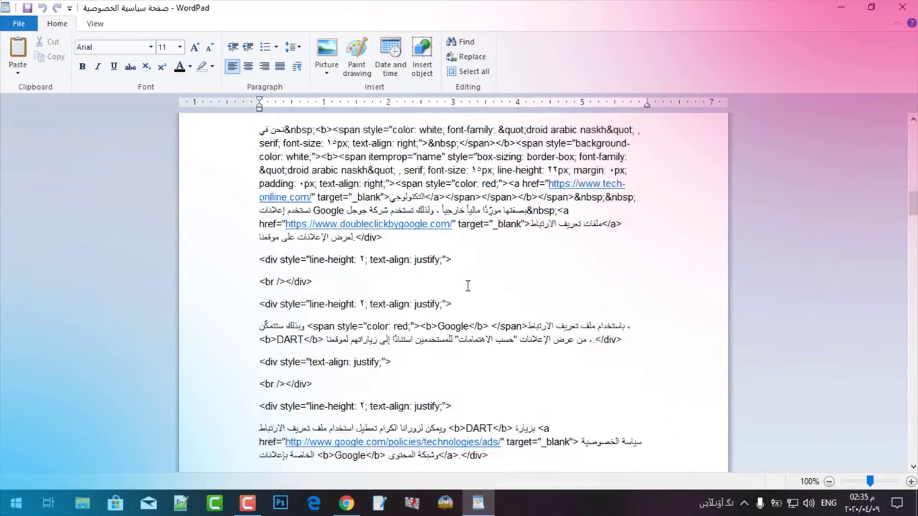
pyautogui.scroll(20, 468, 286)
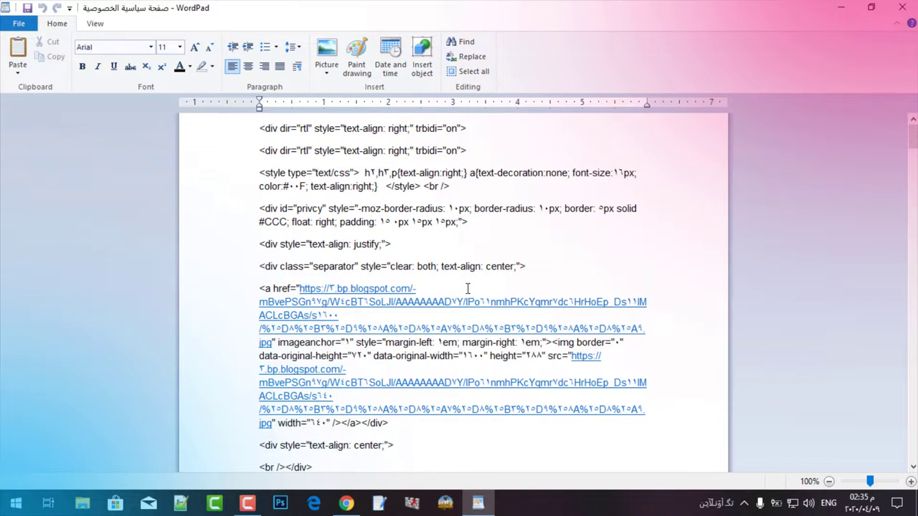
pyautogui.scroll(-12, 467, 286)
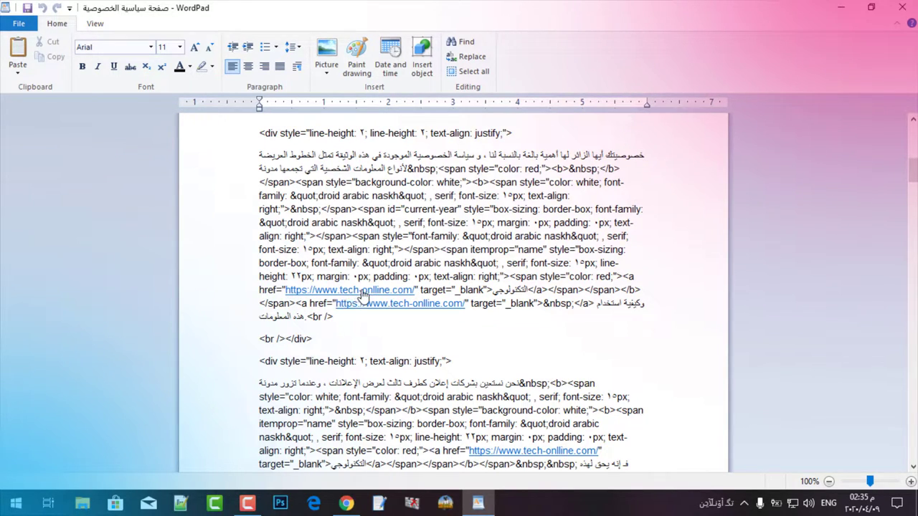
pyautogui.moveTo(420, 292); pyautogui.dragTo(327, 294)
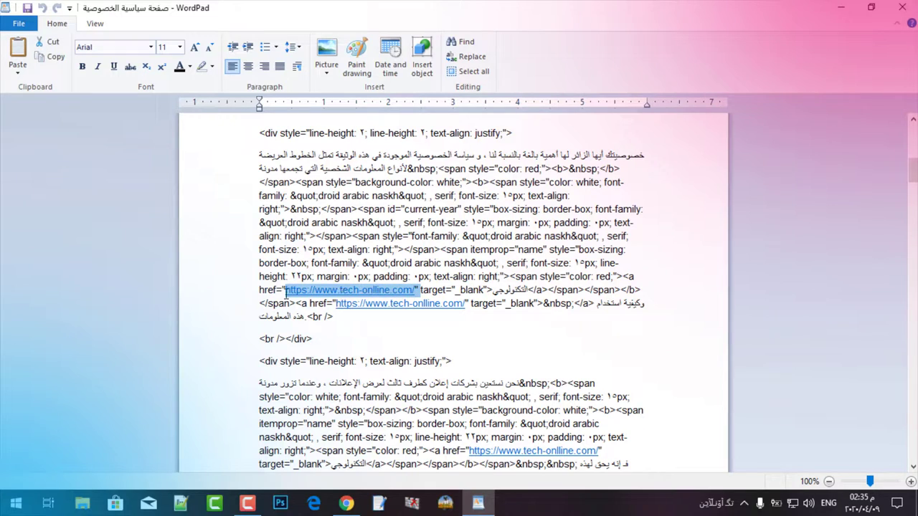
pyautogui.click(423, 318)
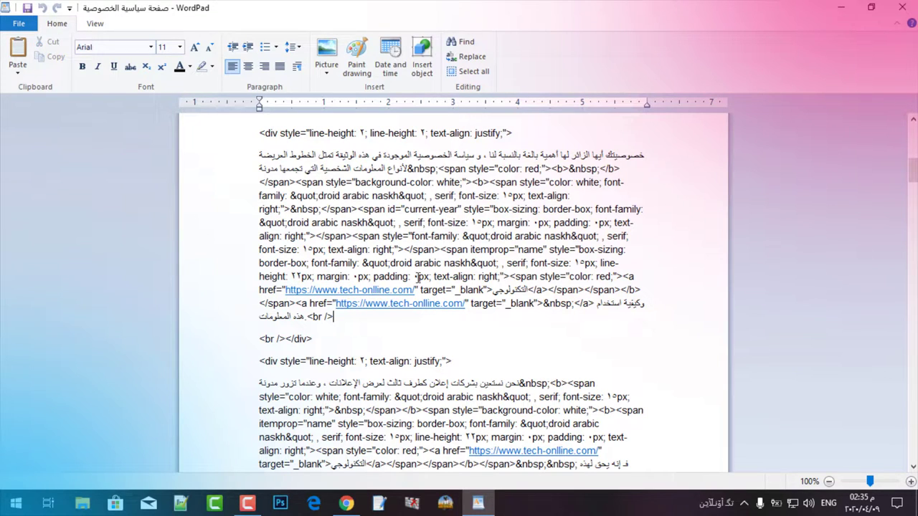
# Look through the privacy policy code for the places that contain the old site link and site name
pyautogui.scroll(-3, 423, 308)
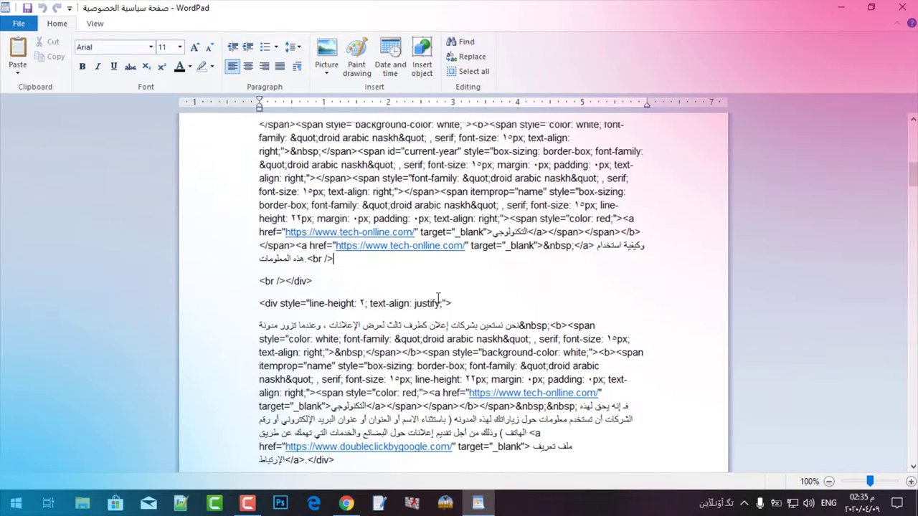
pyautogui.scroll(-3, 400, 379)
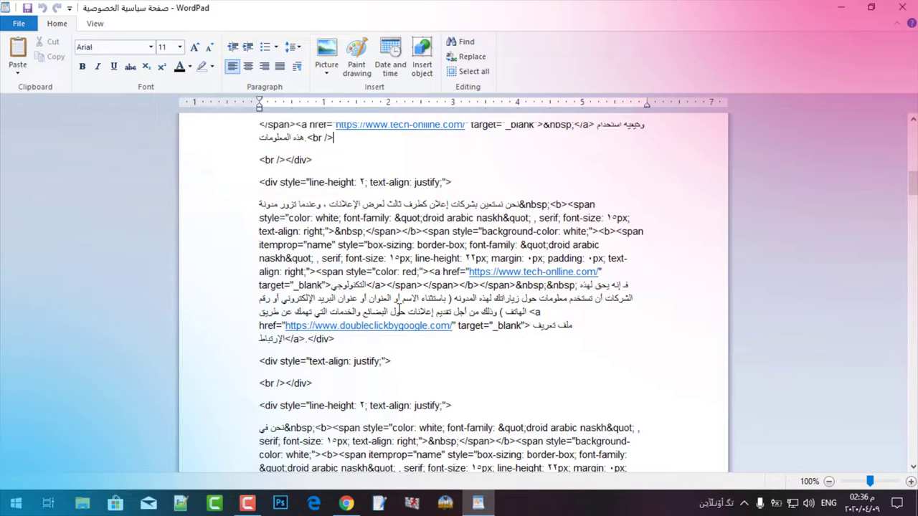
pyautogui.scroll(-5, 408, 332)
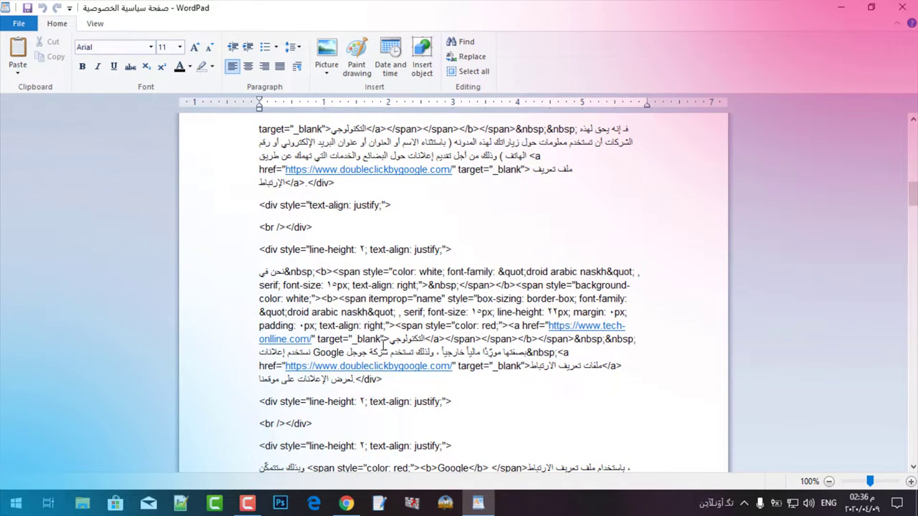
pyautogui.scroll(-6, 599, 330)
pyautogui.scroll(-3, 478, 317)
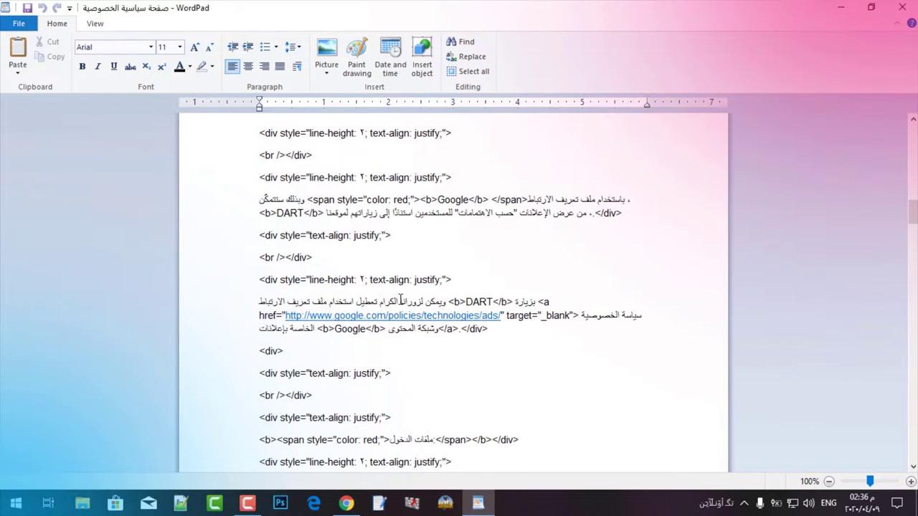
pyautogui.scroll(-7, 508, 302)
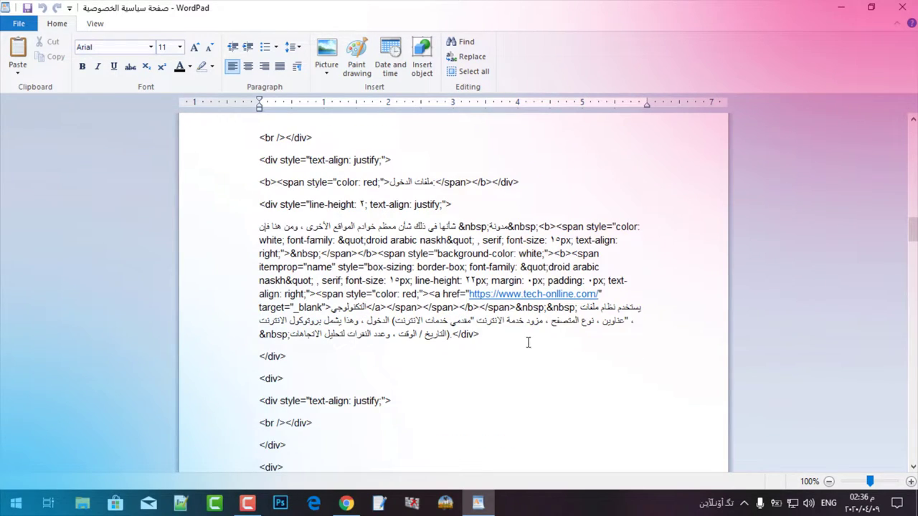
pyautogui.scroll(15, 411, 267)
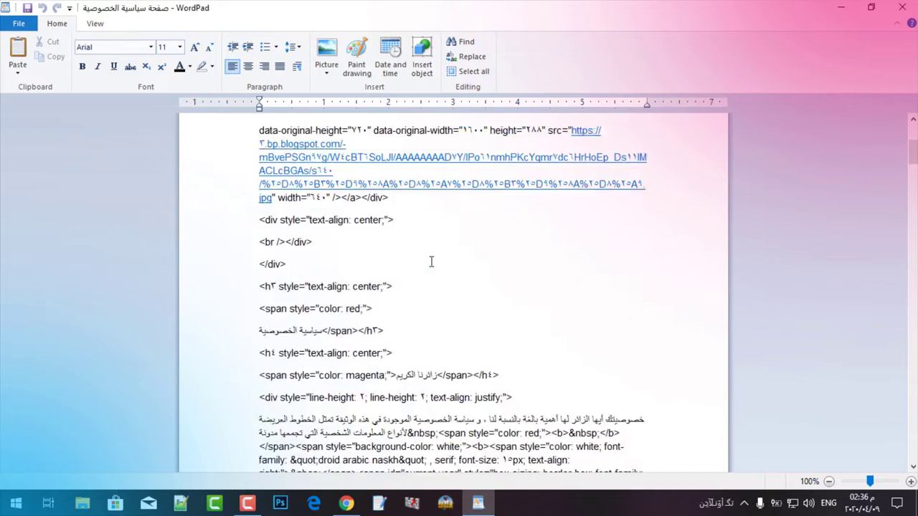
pyautogui.scroll(-9, 429, 255)
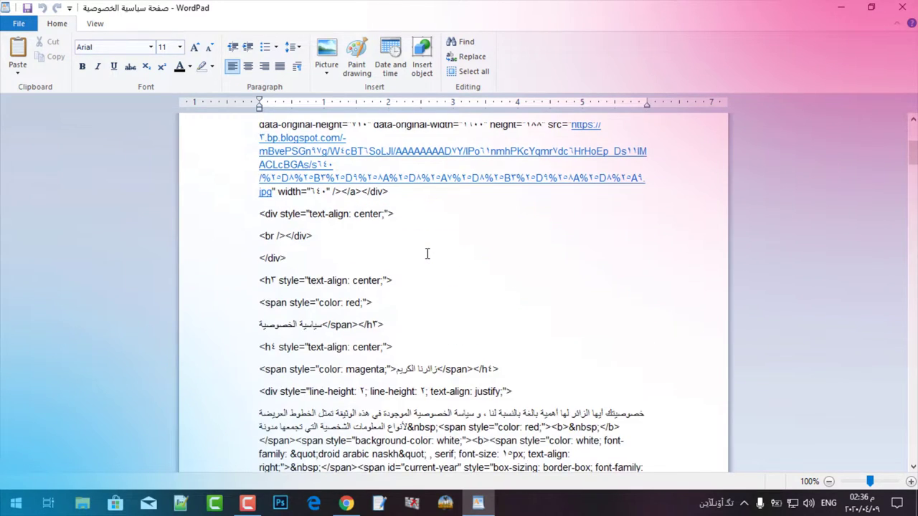
pyautogui.scroll(-3, 423, 332)
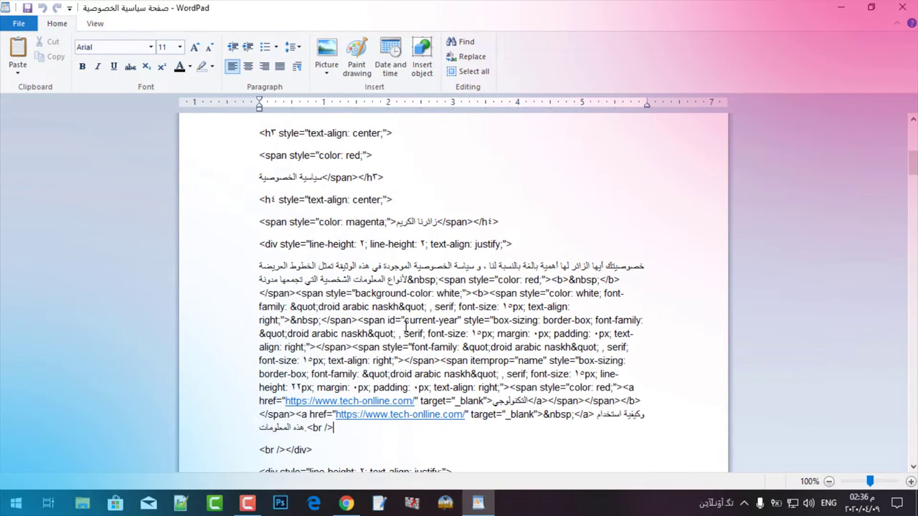
# Replace the old site name التكنولوجي with تك اونلاين in the paragraph about third-party advertising companies
pyautogui.scroll(-2, 507, 312)
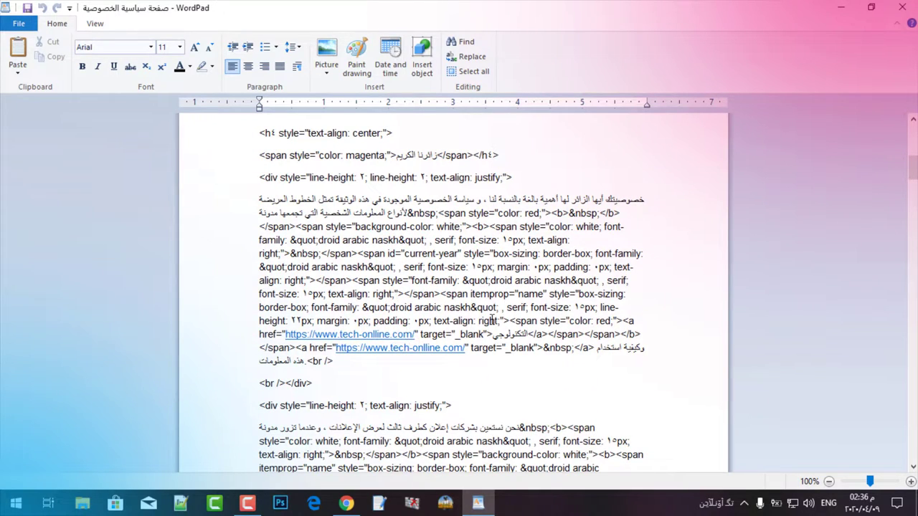
pyautogui.scroll(-5, 493, 320)
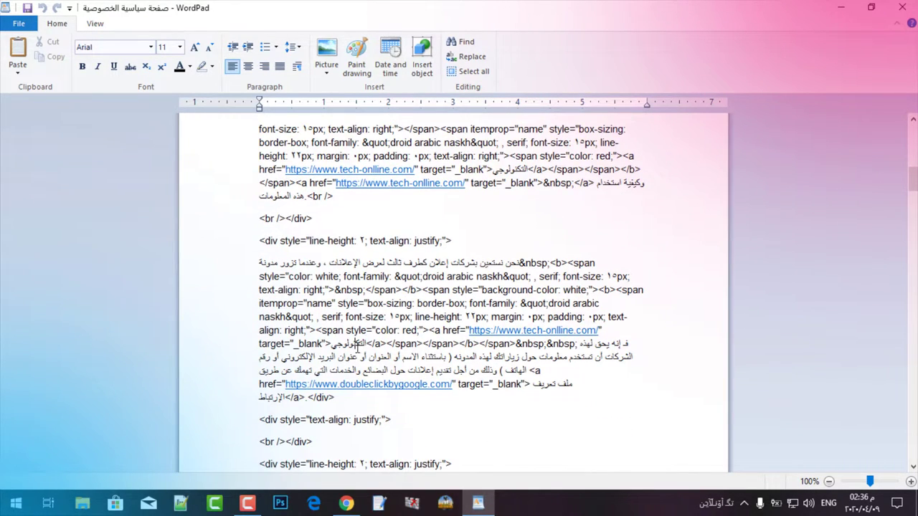
pyautogui.tripleClick(356, 346)
pyautogui.doubleClick(356, 346)
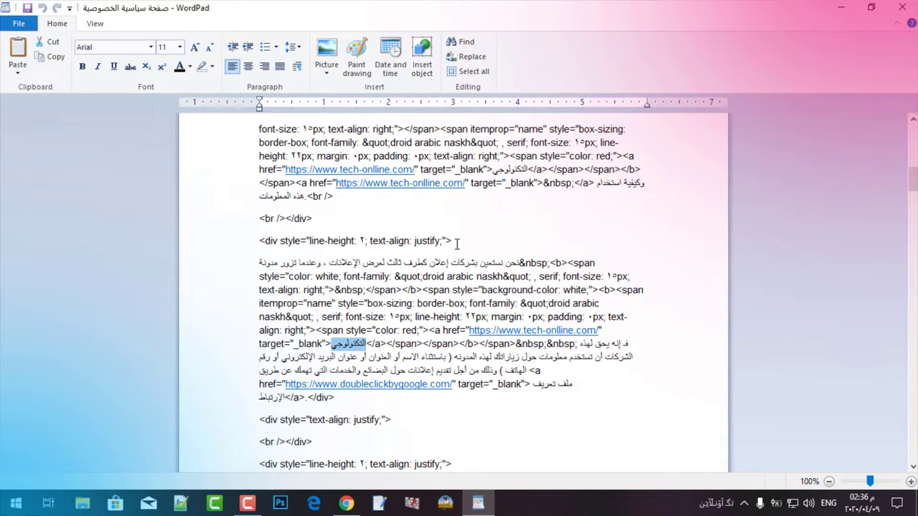
pyautogui.write('تك اونلا')
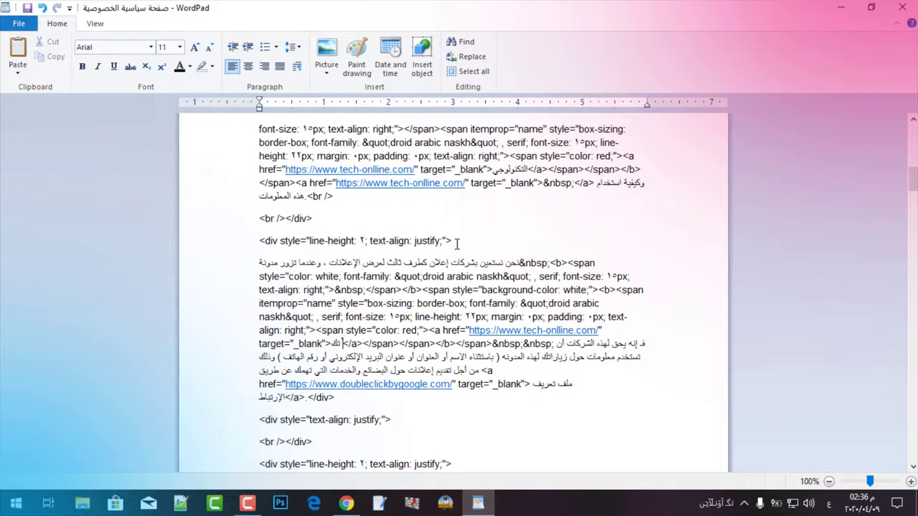
pyautogui.write('ين')
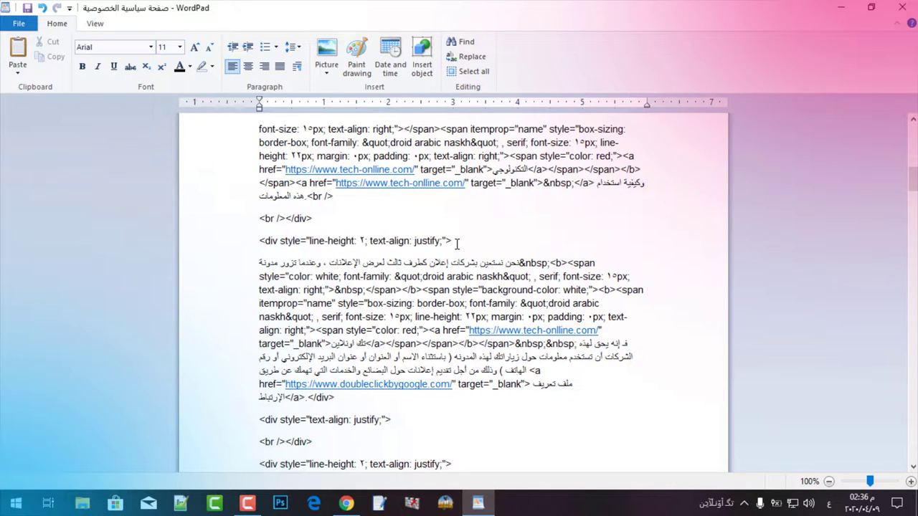
pyautogui.doubleClick(351, 344)
pyautogui.click(356, 342)
# Replace the old site name التكنولوجي with تك اونلاين in the paragraph under the ملفات الدخول heading
pyautogui.scroll(-5, 356, 342)
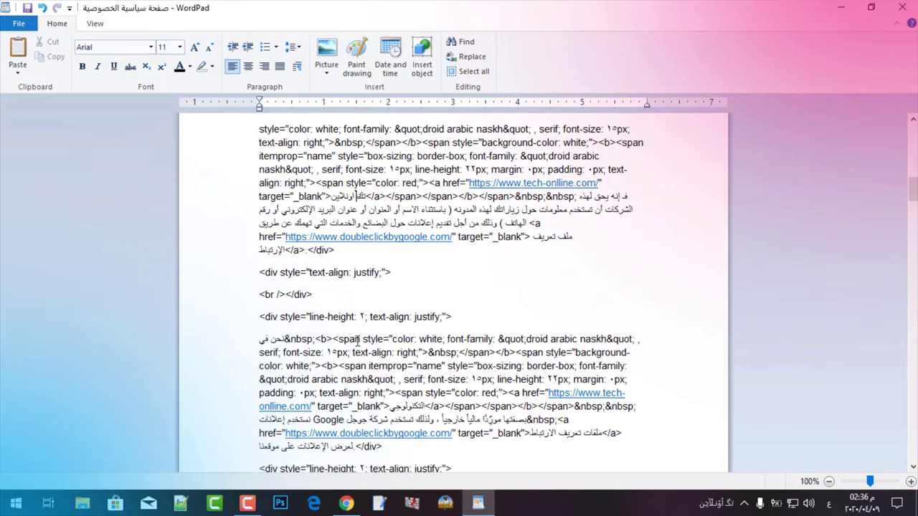
pyautogui.doubleClick(411, 366)
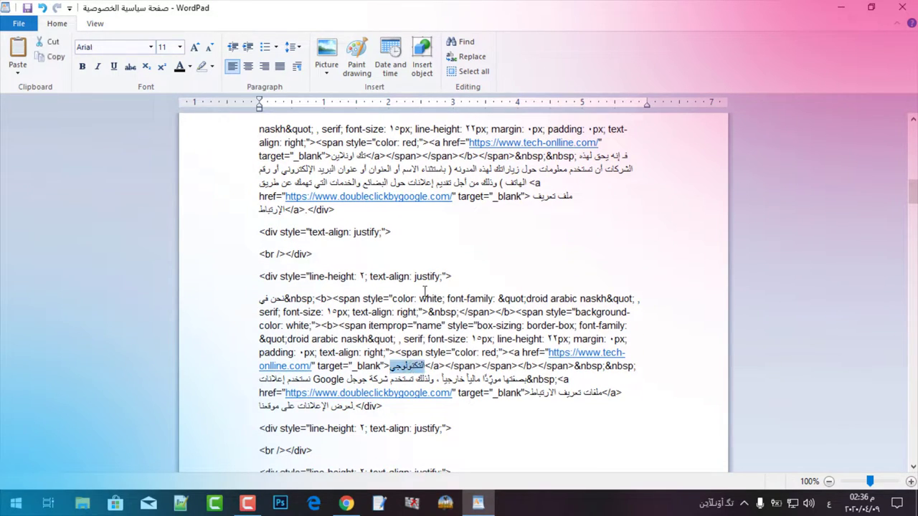
pyautogui.scroll(-7, 424, 290)
pyautogui.click(389, 334)
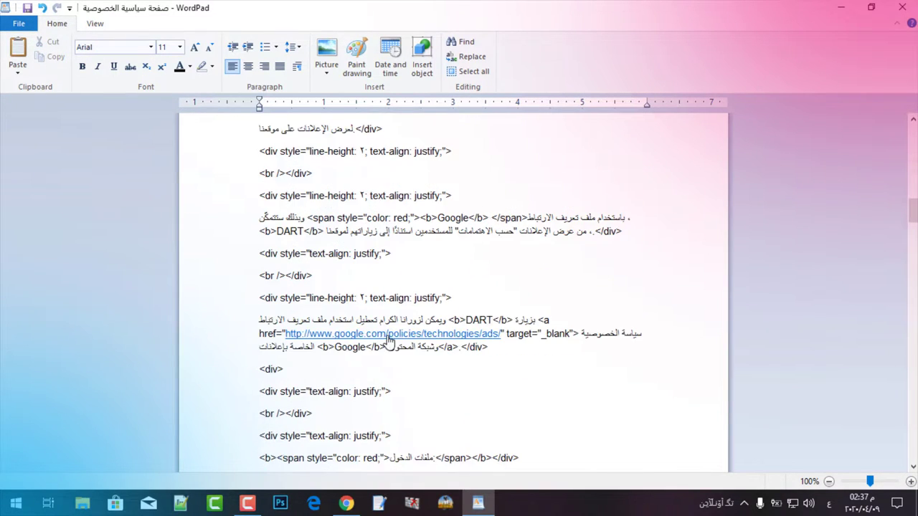
pyautogui.scroll(-5, 432, 366)
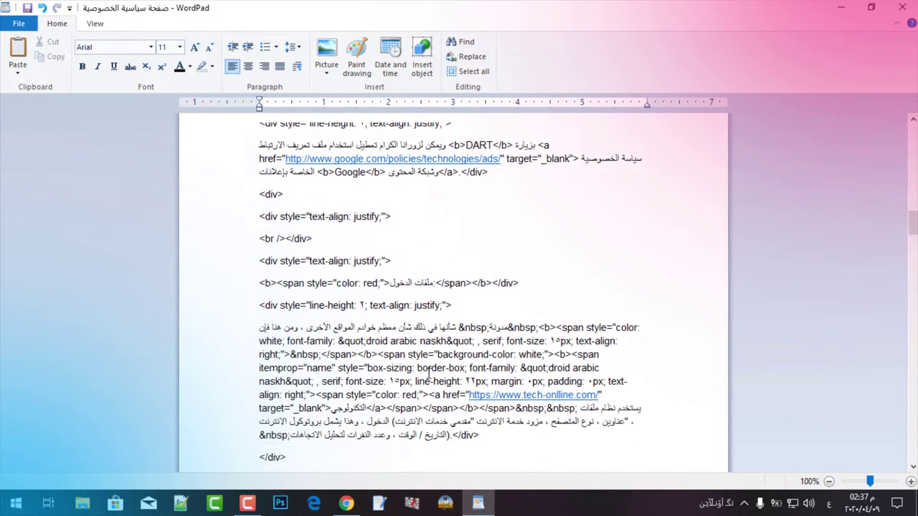
pyautogui.scroll(-1, 428, 373)
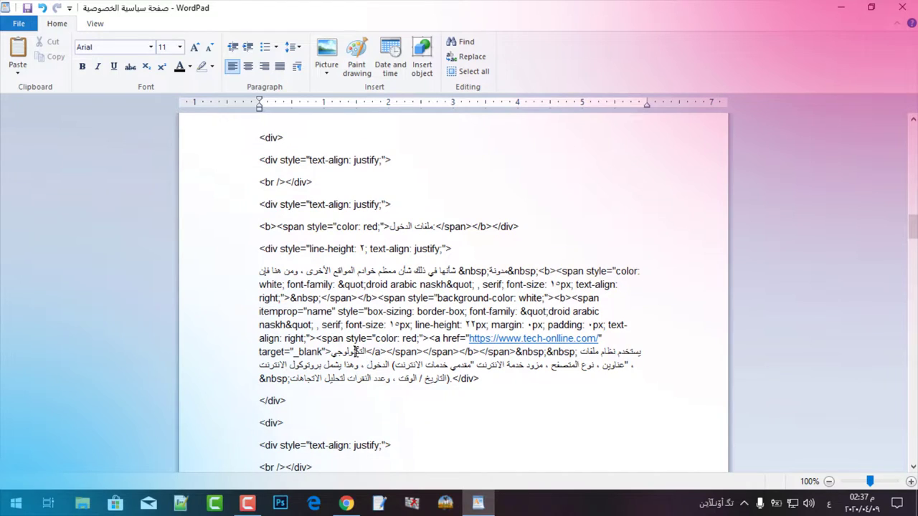
pyautogui.doubleClick(355, 352)
pyautogui.write('تك اونلاين')
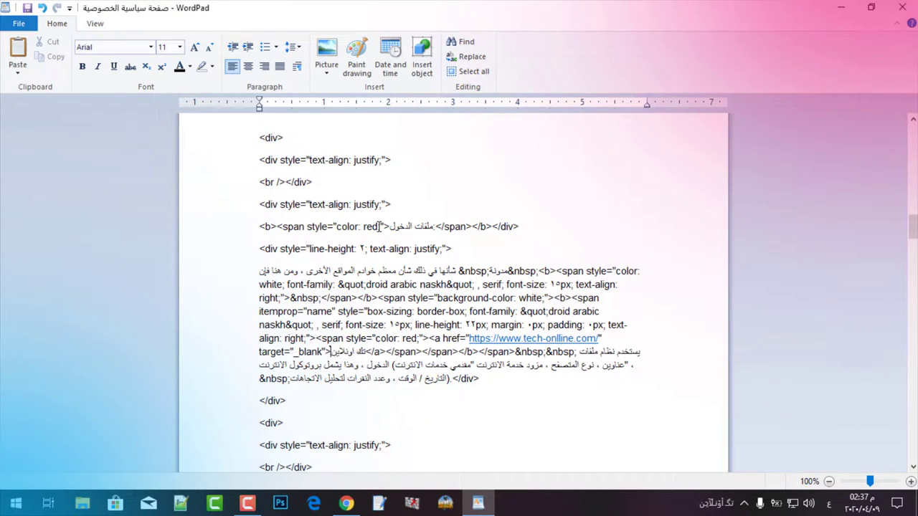
# Replace the old site name التكنولوجي with تك اونلاين in the paragraph about advertising companies viewing cookies and network settings
pyautogui.scroll(-8, 400, 294)
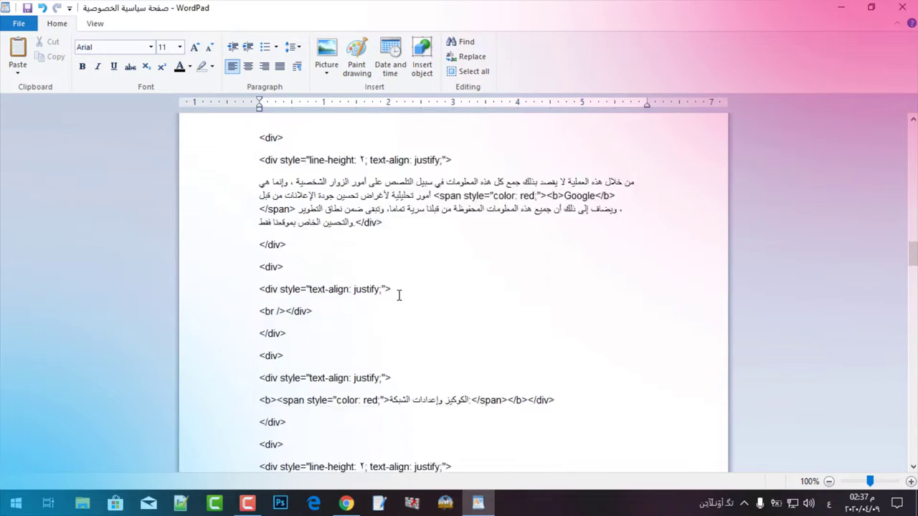
pyautogui.scroll(-2, 399, 295)
pyautogui.scroll(-3, 399, 295)
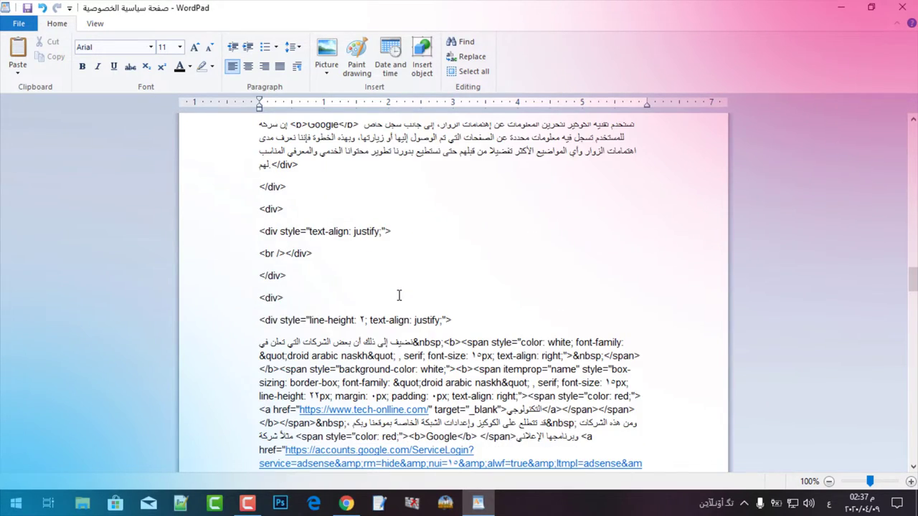
pyautogui.click(419, 410)
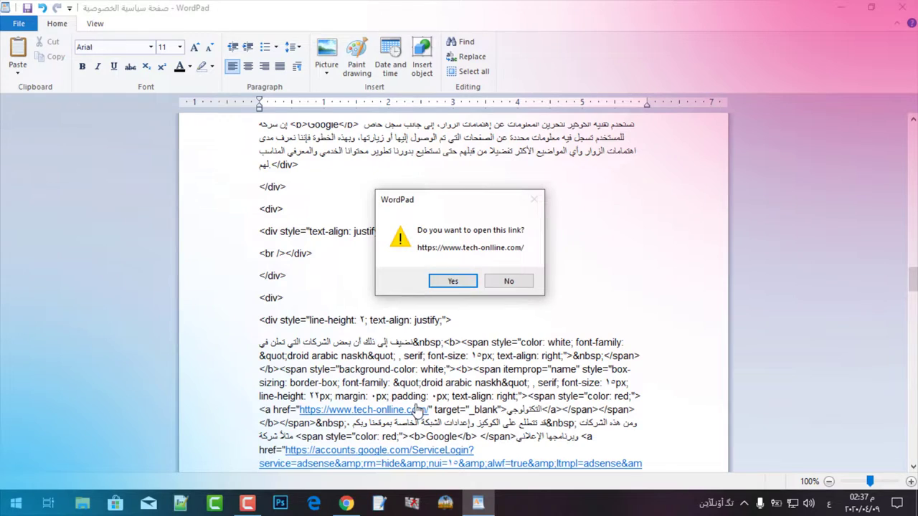
pyautogui.click(510, 279)
pyautogui.doubleClick(524, 409)
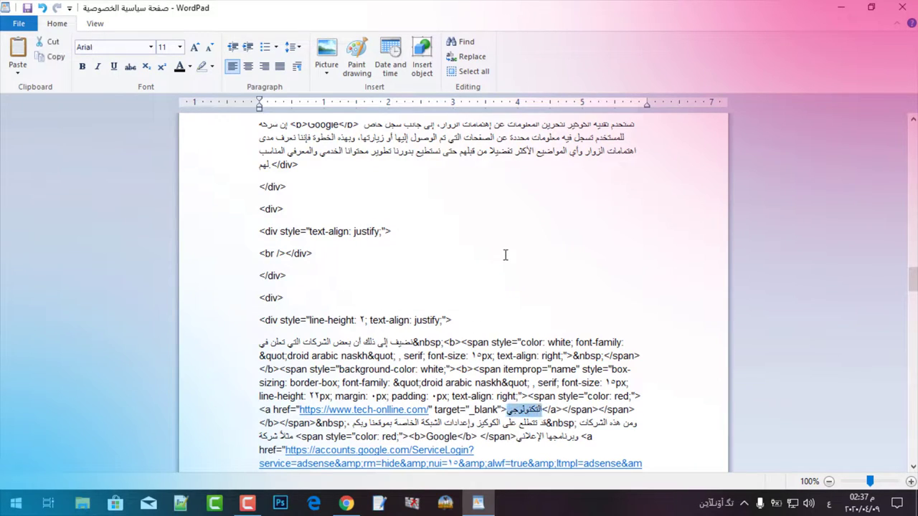
pyautogui.write('تك اونلاين')
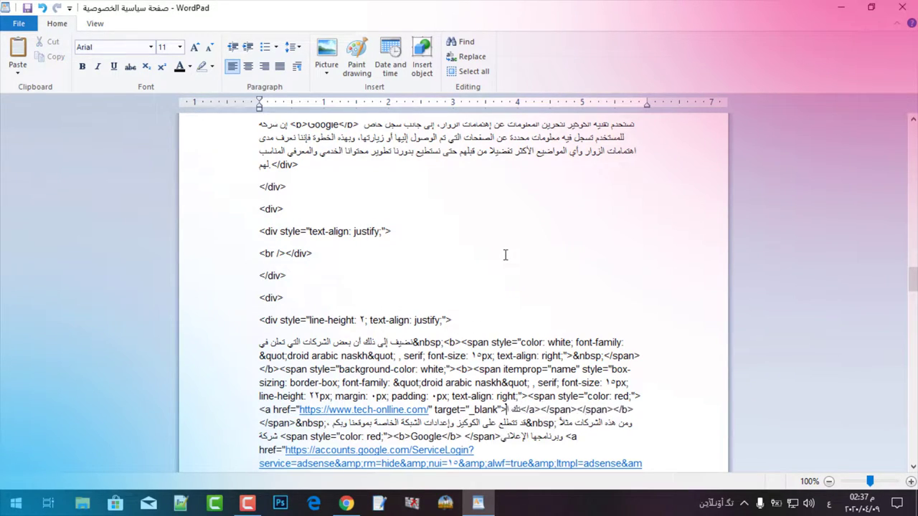
pyautogui.write('ن')
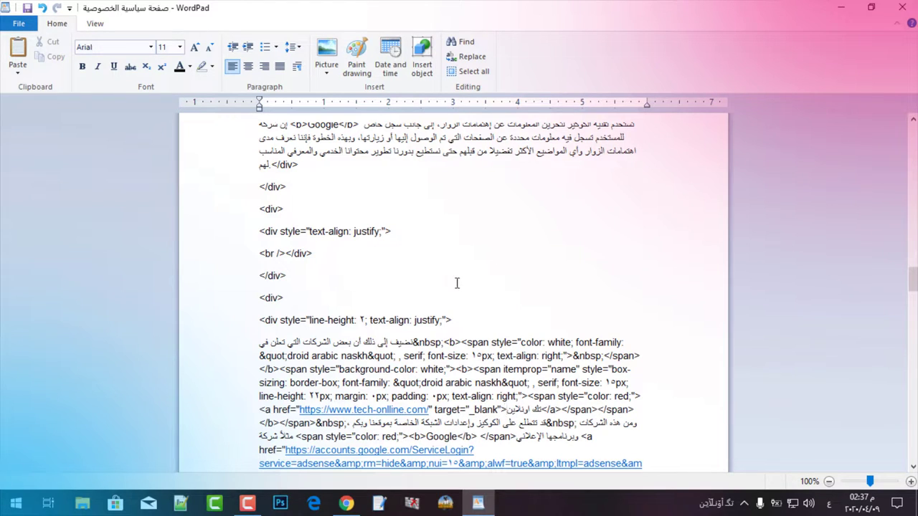
# Replace the old site name التكنولوجي with تك اونلاين in the paragraph starting وبالطبع فإن مدونة
pyautogui.scroll(-1, 457, 283)
pyautogui.scroll(-6, 457, 283)
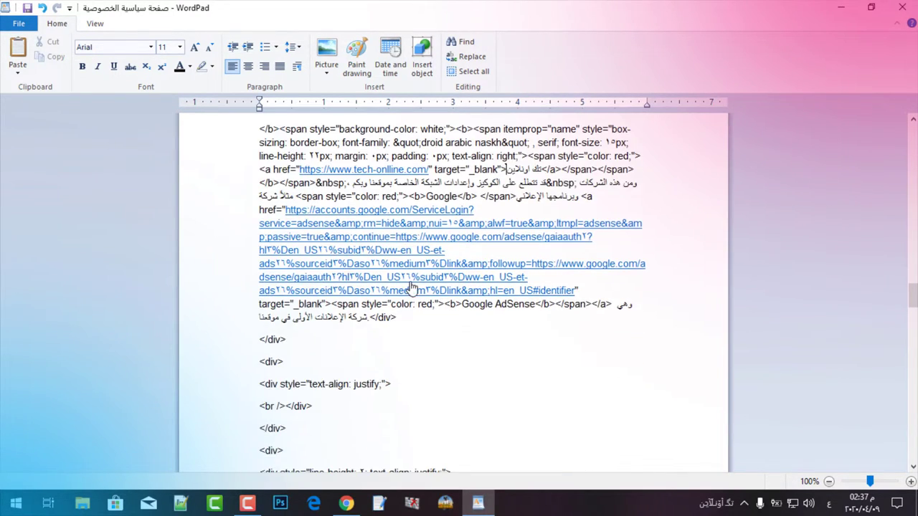
pyautogui.scroll(-8, 416, 297)
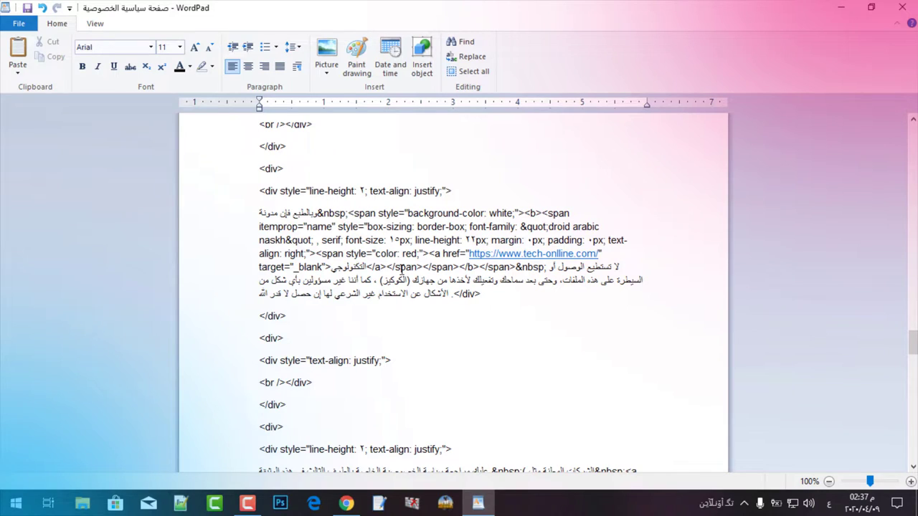
pyautogui.doubleClick(352, 267)
pyautogui.write('تك اونلاي')
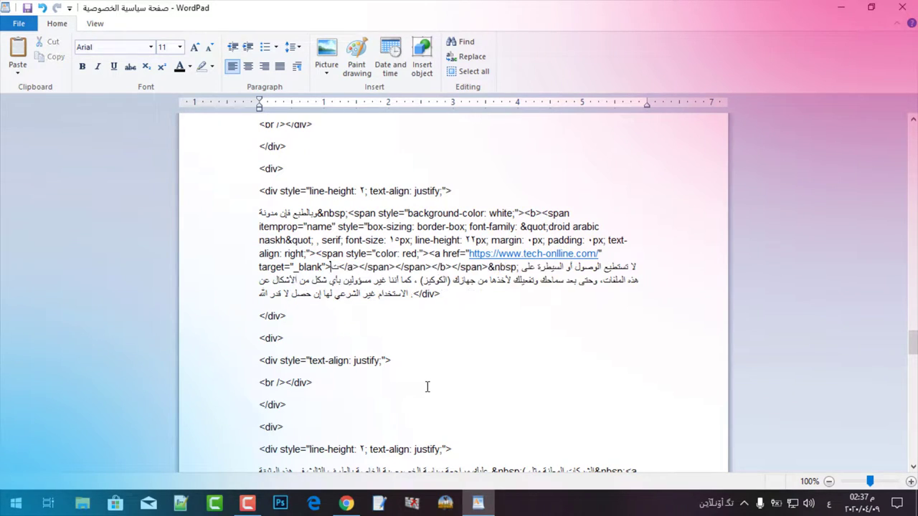
pyautogui.write('ن')
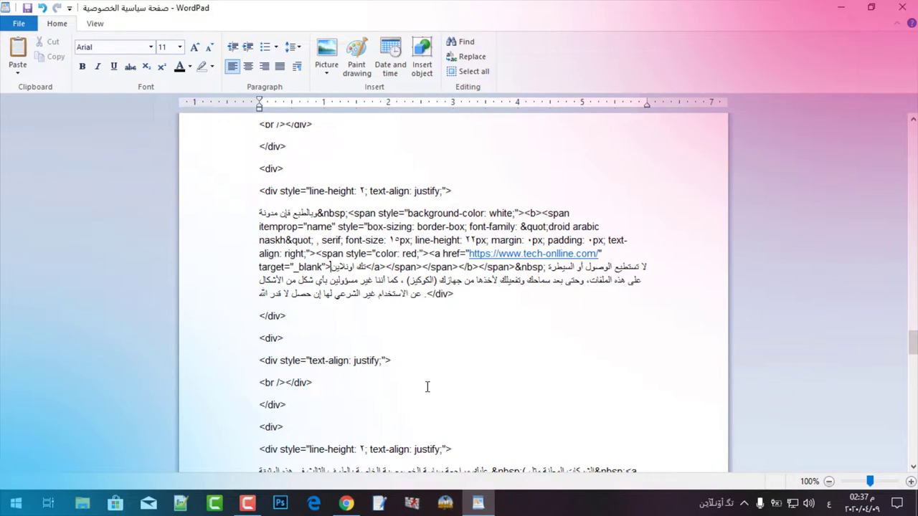
# Look through the rest of the privacy policy code for remaining places with the old site name or link
pyautogui.scroll(-5, 413, 384)
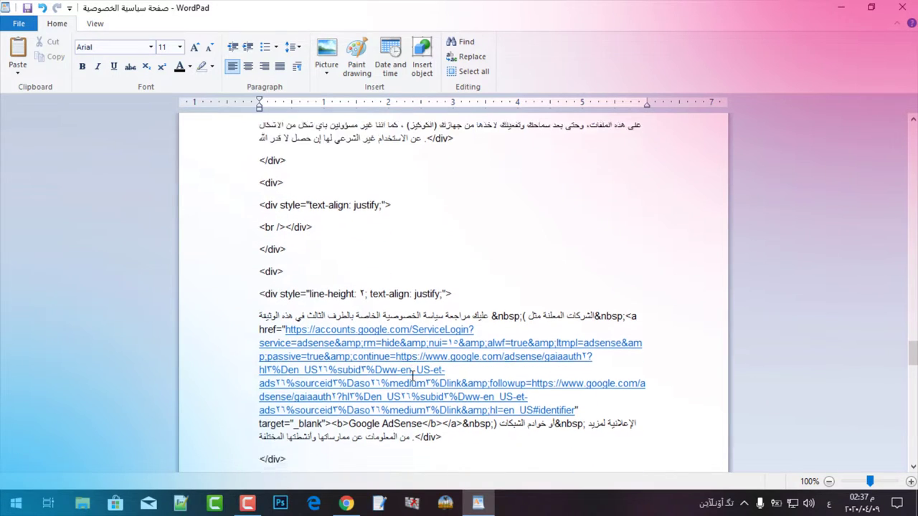
pyautogui.scroll(-6, 439, 366)
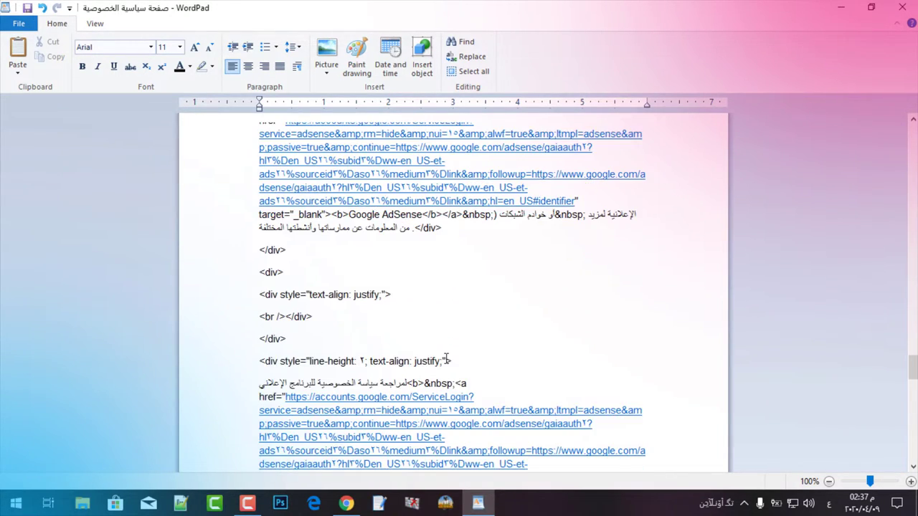
pyautogui.scroll(-1, 502, 363)
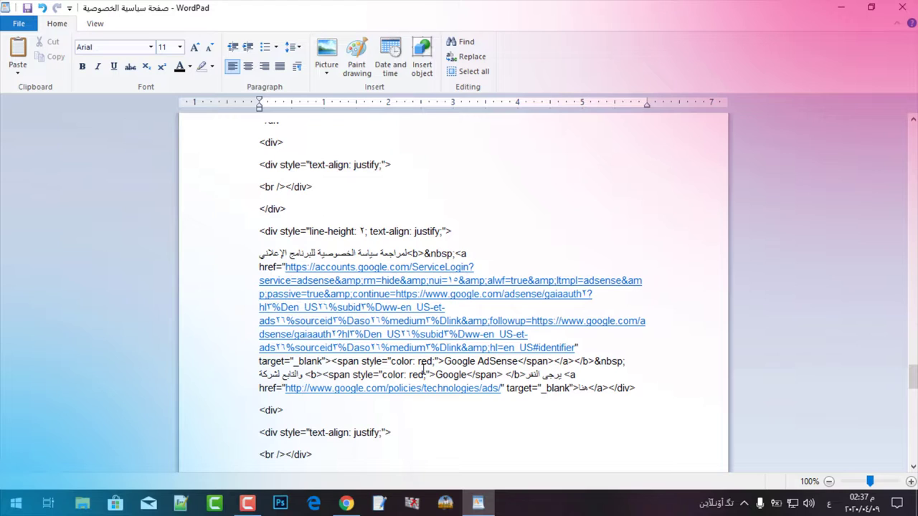
pyautogui.scroll(-4, 386, 362)
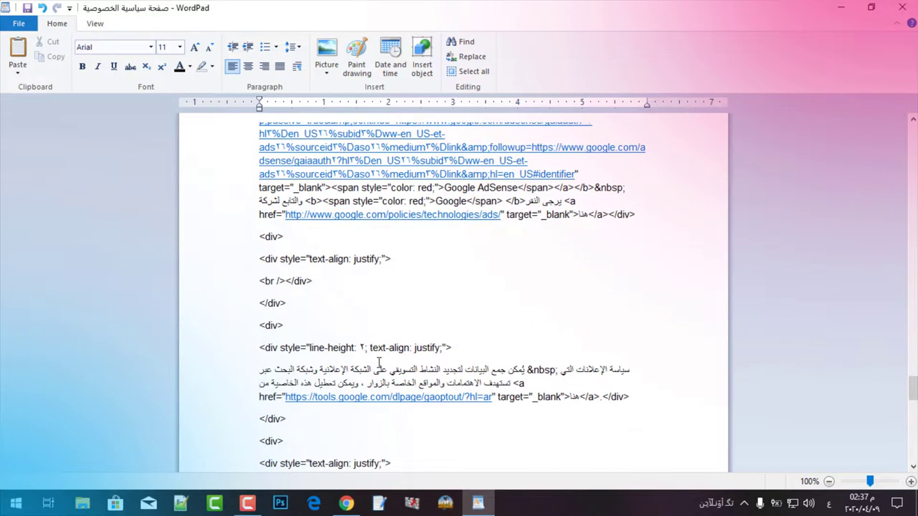
pyautogui.scroll(-6, 446, 369)
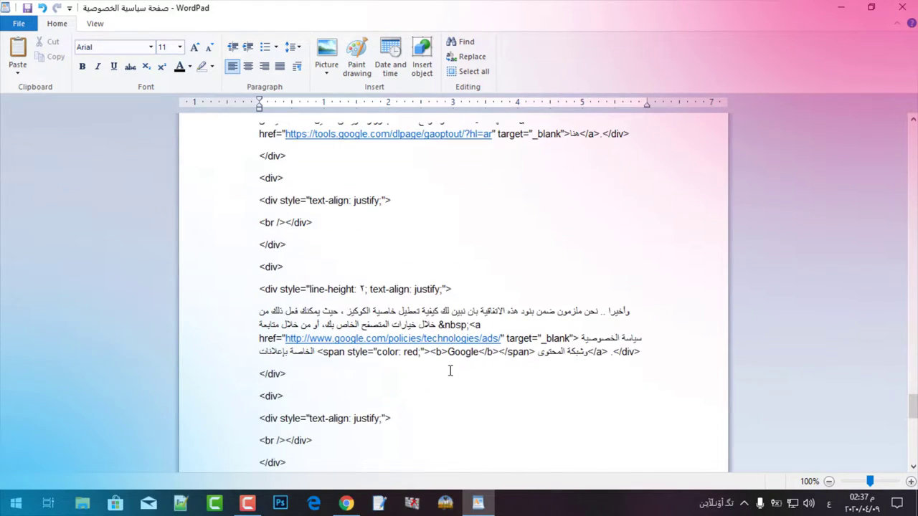
pyautogui.scroll(-5, 451, 371)
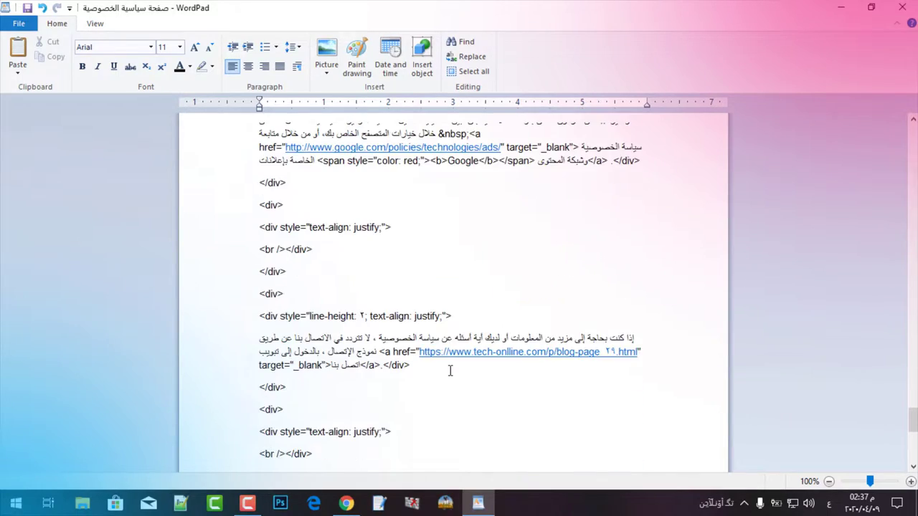
pyautogui.scroll(-4, 450, 371)
pyautogui.scroll(10, 529, 381)
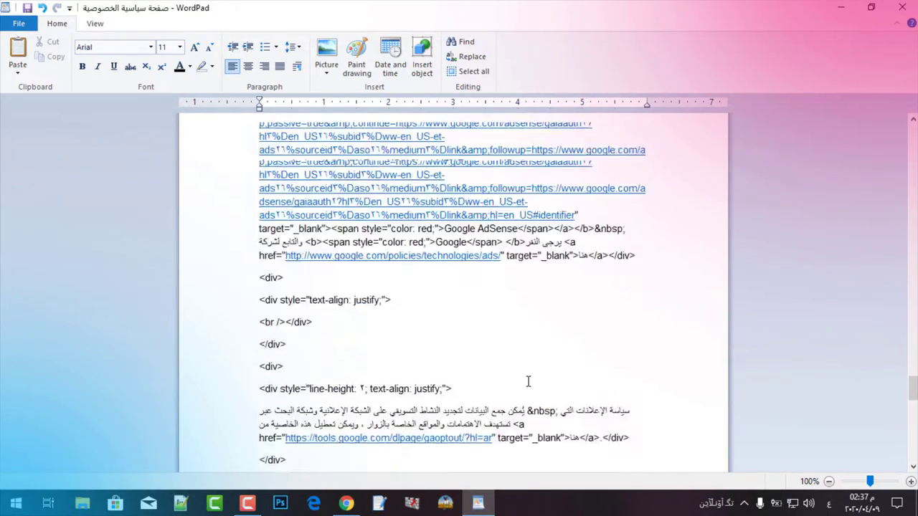
pyautogui.scroll(15, 528, 381)
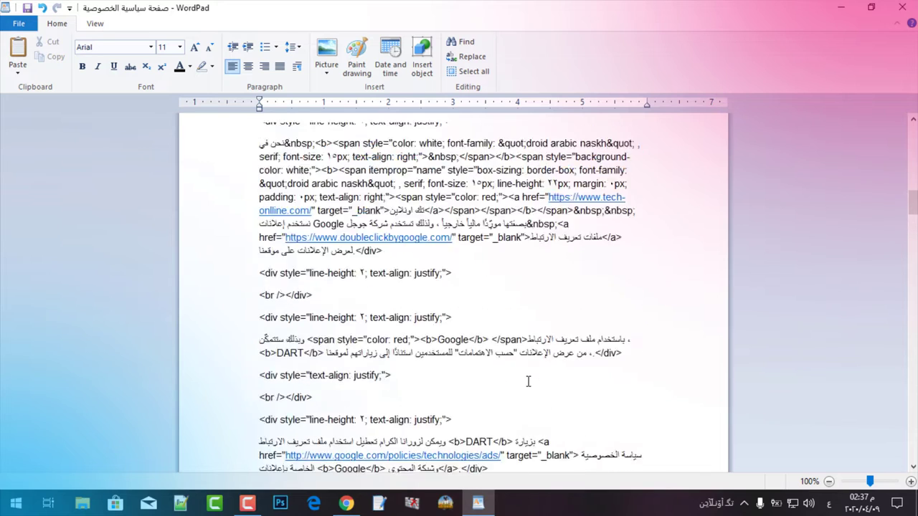
pyautogui.scroll(6, 529, 388)
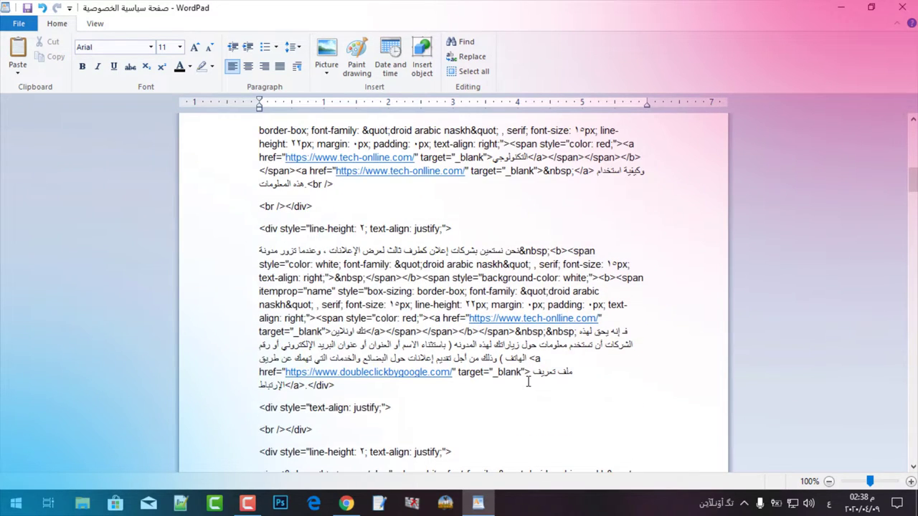
# Copy the entire privacy policy code and switch to the WordPress page editor in Chrome
pyautogui.hotkey('ctrl', 'a')
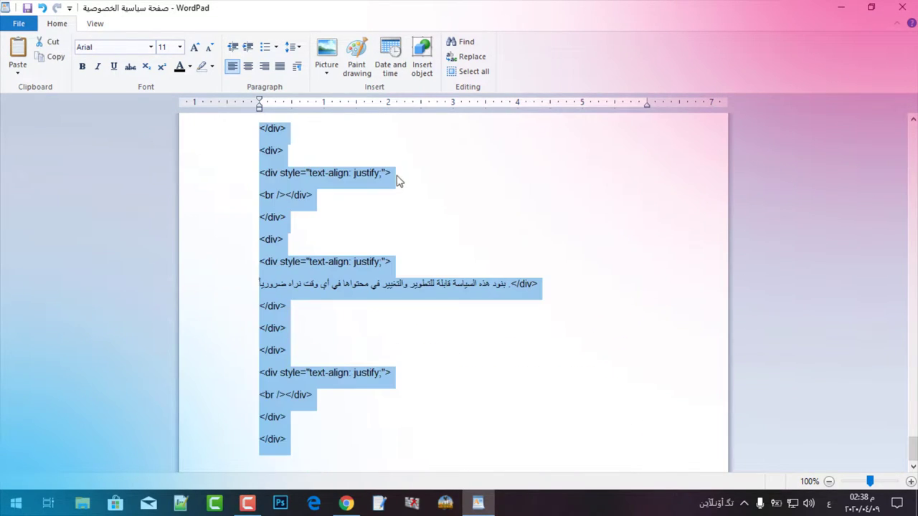
pyautogui.rightClick(305, 171)
pyautogui.click(348, 193)
pyautogui.scroll(10, 350, 231)
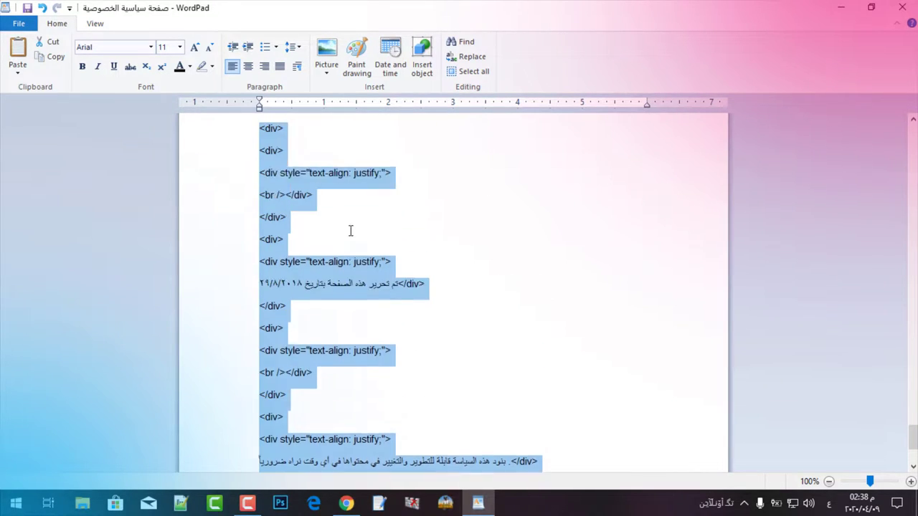
pyautogui.click(841, 7)
pyautogui.click(346, 504)
pyautogui.click(383, 247)
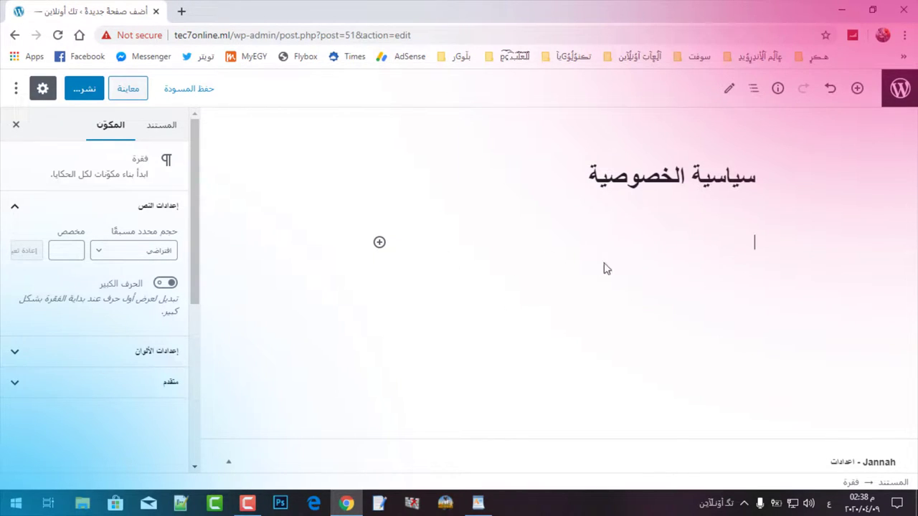
# Add an HTML مخصص block under the سياسية الخصوصية title and paste the copied privacy policy code into it
pyautogui.click(674, 179)
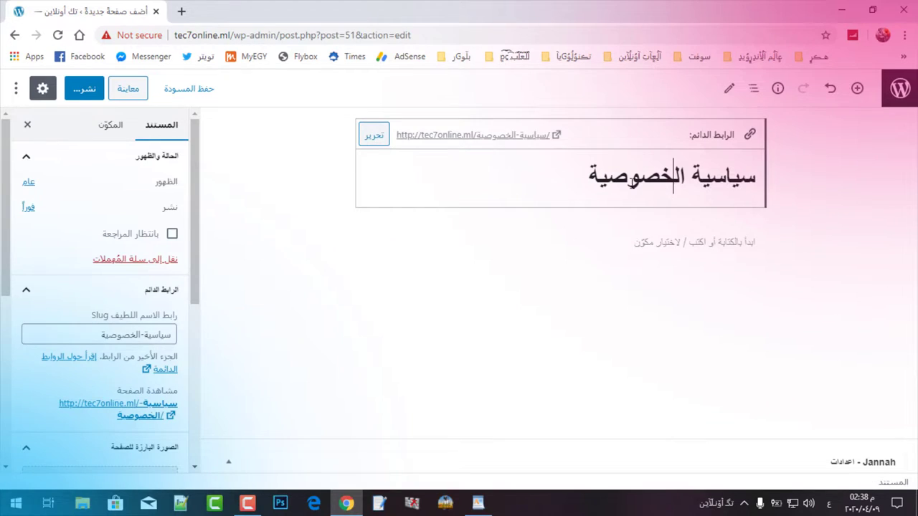
pyautogui.click(663, 248)
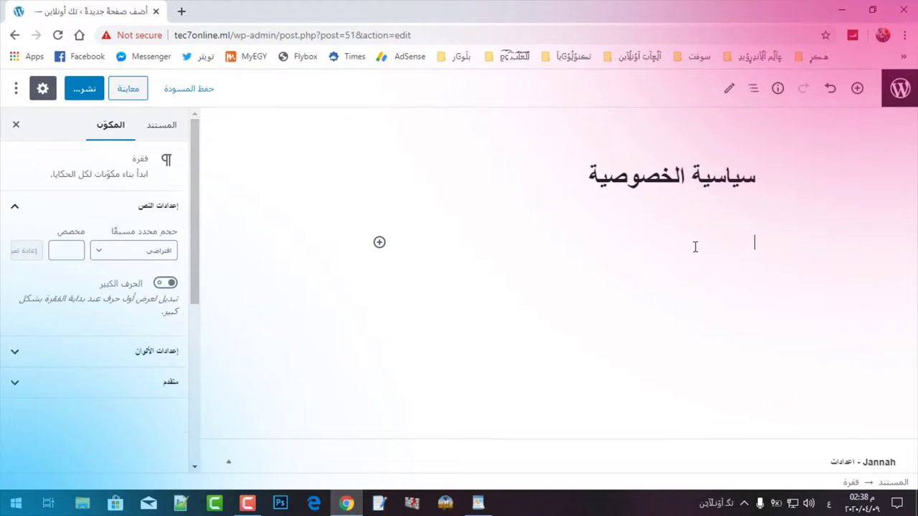
pyautogui.click(379, 243)
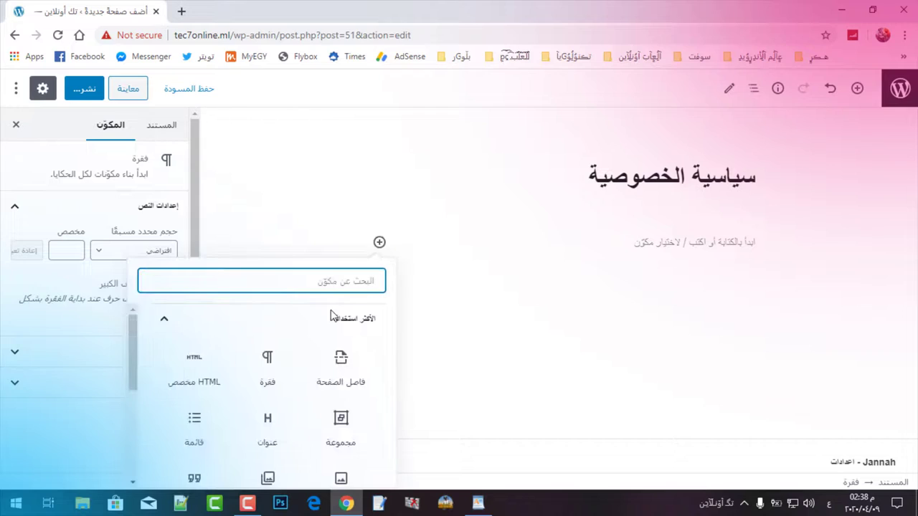
pyautogui.click(199, 386)
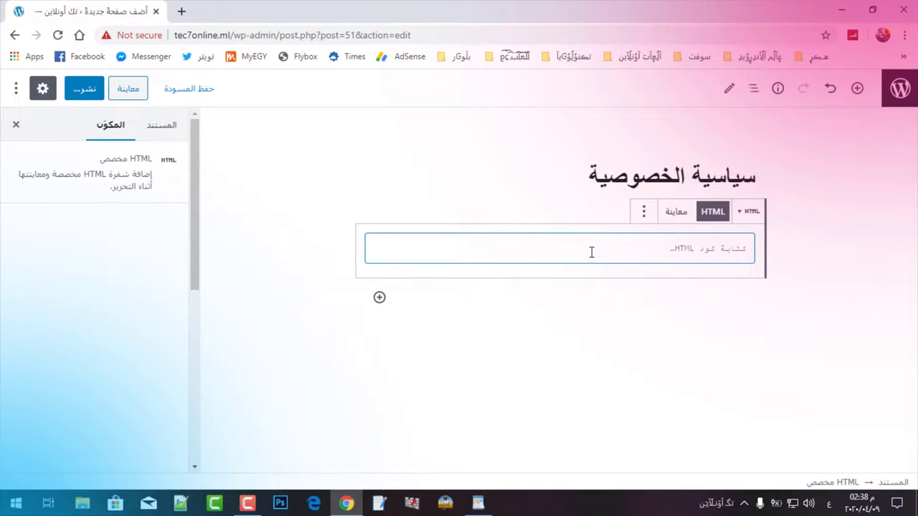
pyautogui.hotkey('ctrl', 'v')
pyautogui.scroll(10, 708, 320)
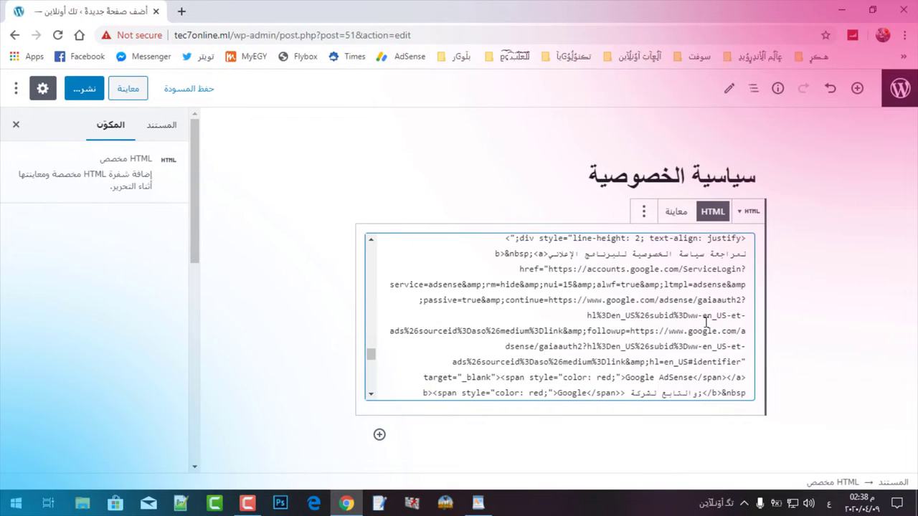
pyautogui.scroll(5, 707, 322)
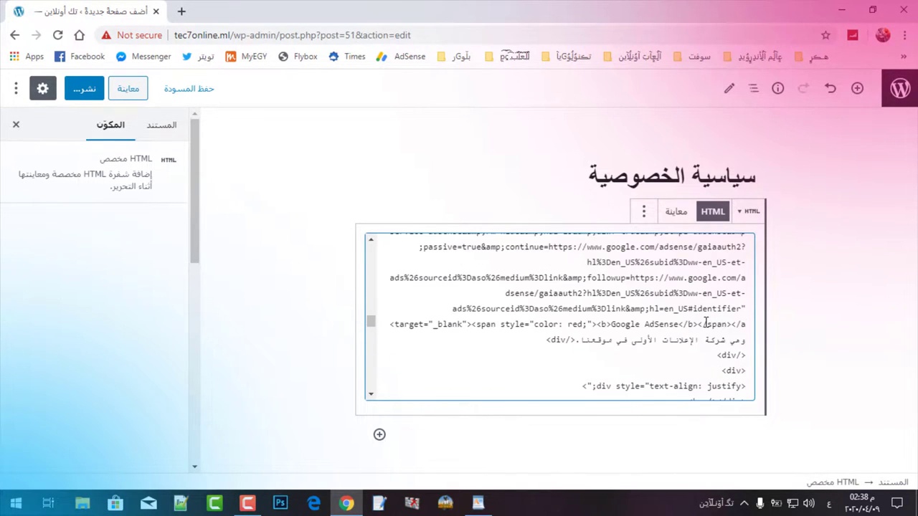
# Preview the custom HTML block and check the site name, banner image and text of the privacy policy
pyautogui.click(676, 212)
pyautogui.scroll(-5, 590, 323)
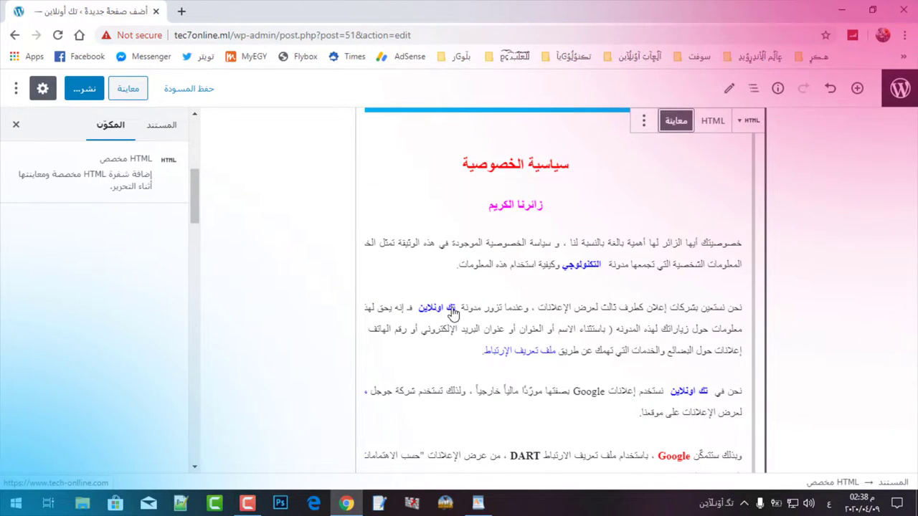
pyautogui.scroll(-1, 674, 325)
pyautogui.scroll(-7, 572, 369)
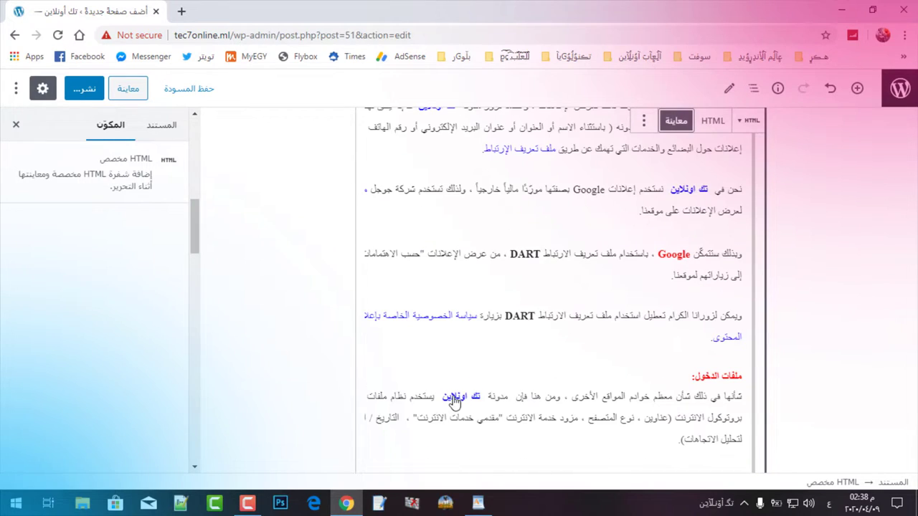
pyautogui.scroll(-4, 559, 388)
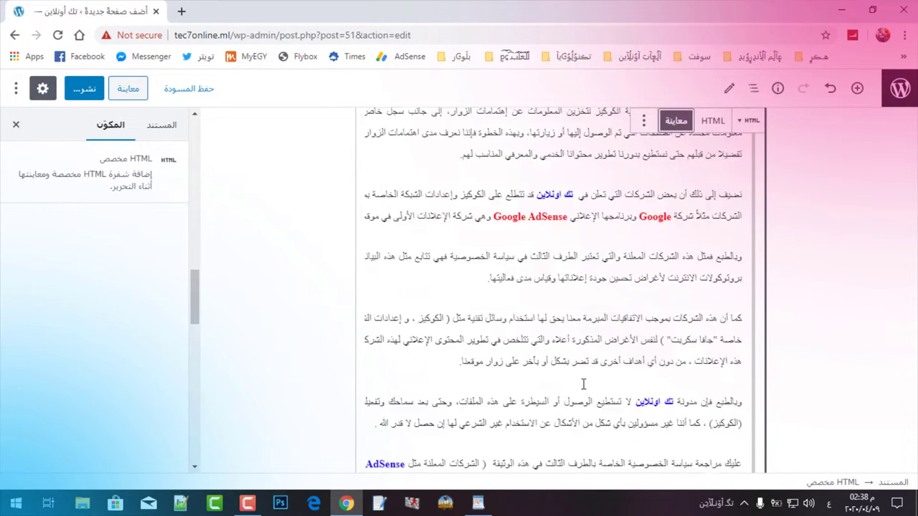
pyautogui.scroll(-1, 528, 392)
pyautogui.scroll(12, 616, 370)
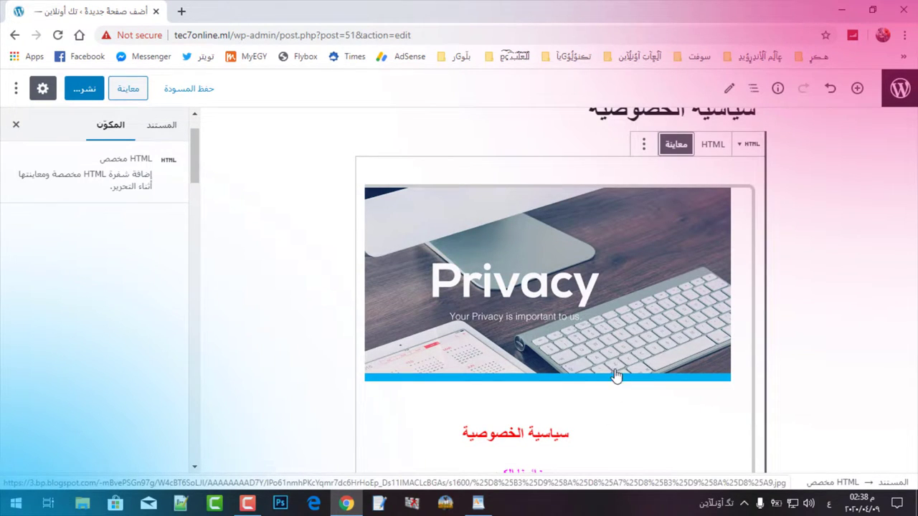
pyautogui.scroll(1, 614, 352)
pyautogui.scroll(-4, 610, 323)
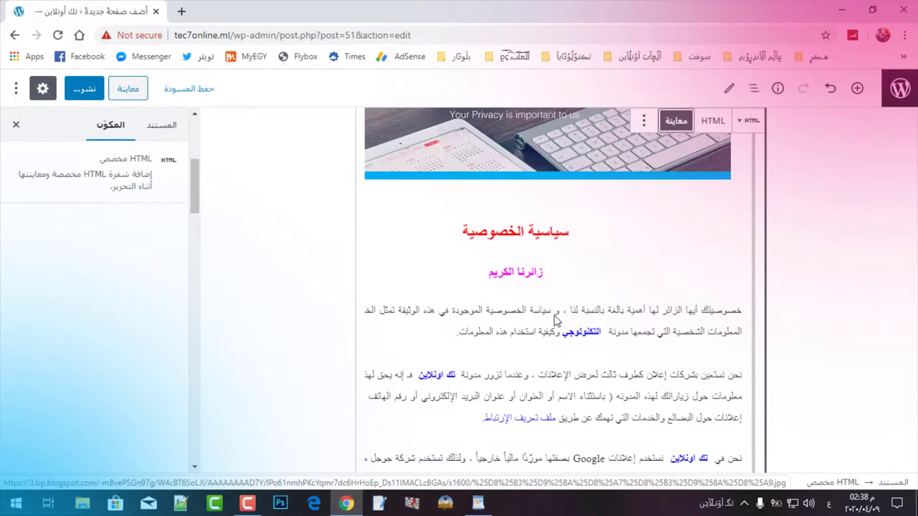
pyautogui.scroll(3, 555, 320)
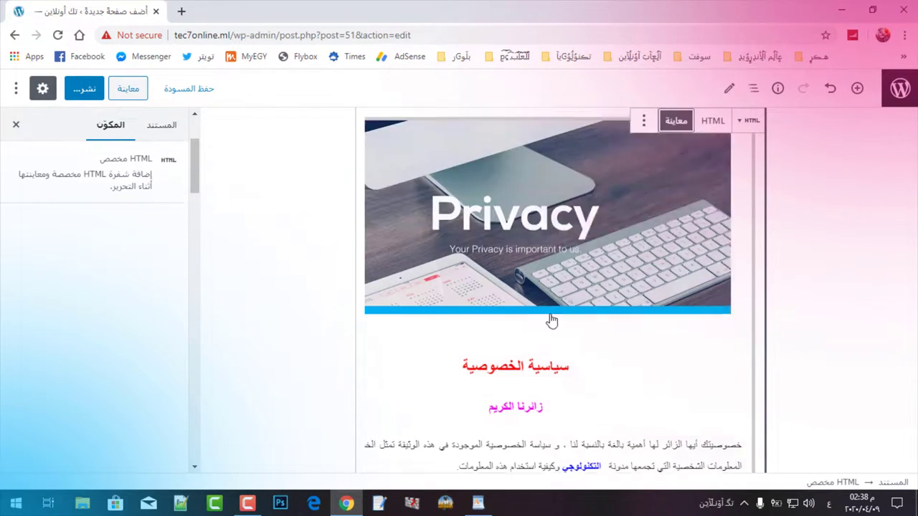
# Publish the سياسية الخصوصية page
pyautogui.click(84, 88)
pyautogui.click(112, 99)
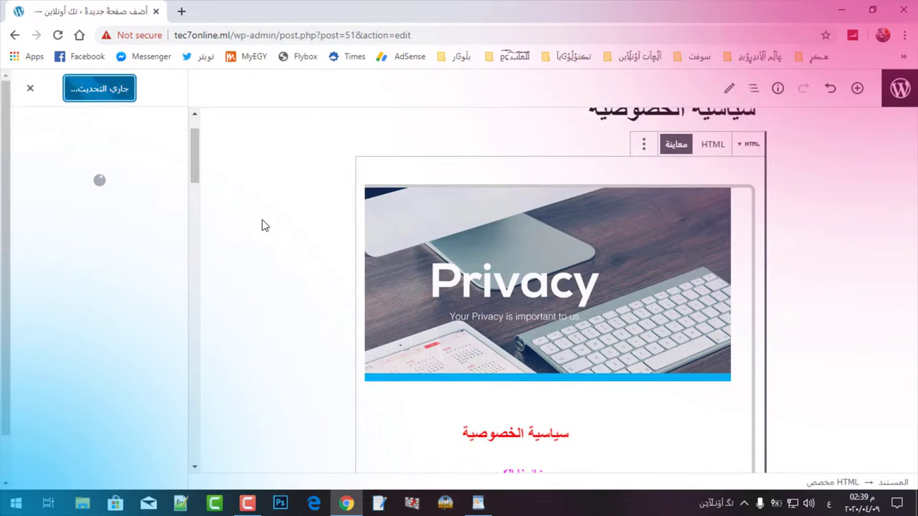
# Open the published سياسية الخصوصية page in a separate tab and look over its layout and content
pyautogui.rightClick(152, 228)
pyautogui.click(185, 236)
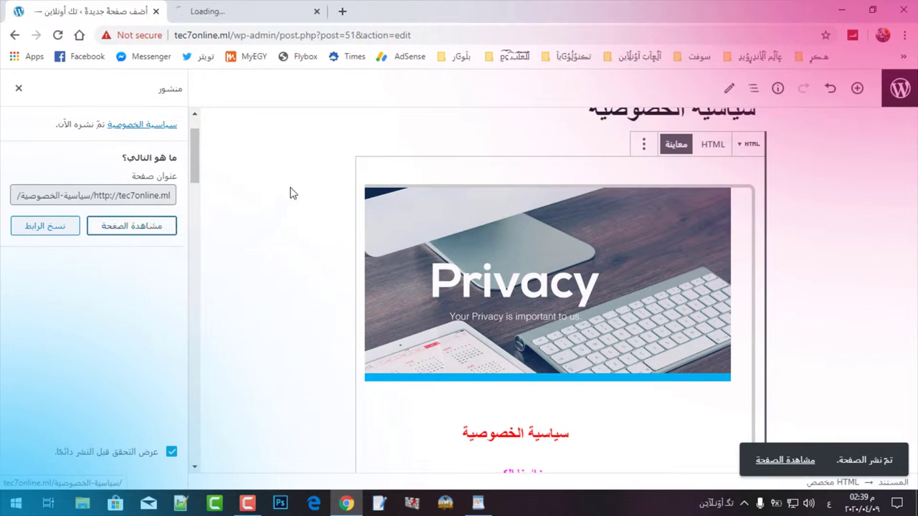
pyautogui.hotkey('ctrl', 'Tab')
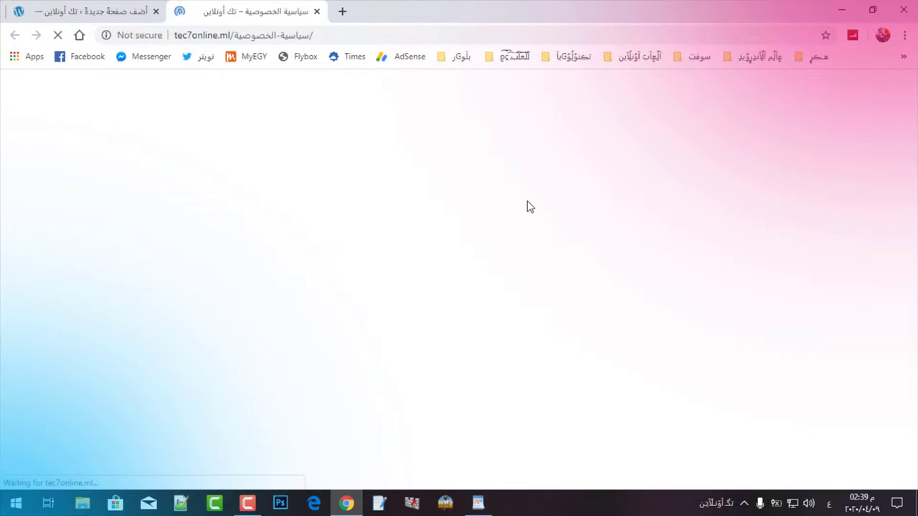
pyautogui.scroll(-10, 592, 263)
pyautogui.scroll(-5, 611, 327)
pyautogui.scroll(15, 656, 324)
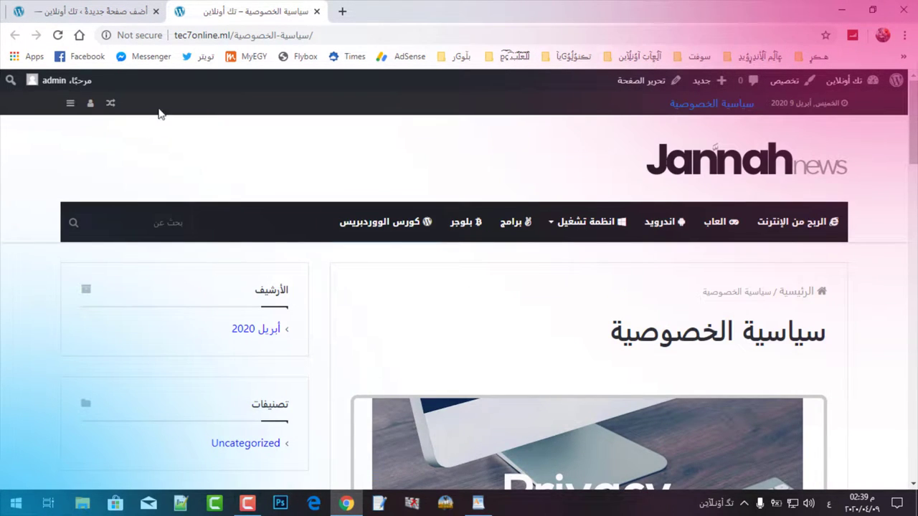
pyautogui.click(101, 12)
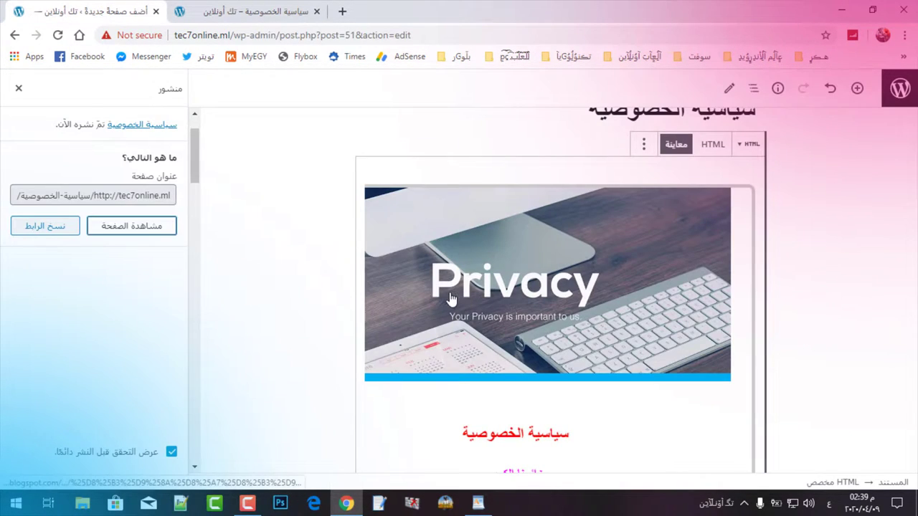
# Go from the live page to the WordPress dashboard and start a new page titled إتصل بنا
pyautogui.click(215, 11)
pyautogui.moveTo(854, 81)
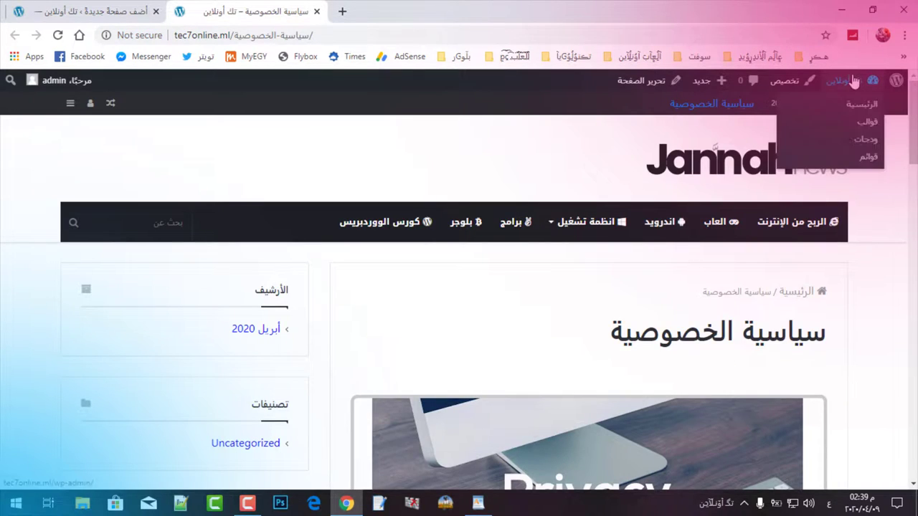
pyautogui.click(863, 106)
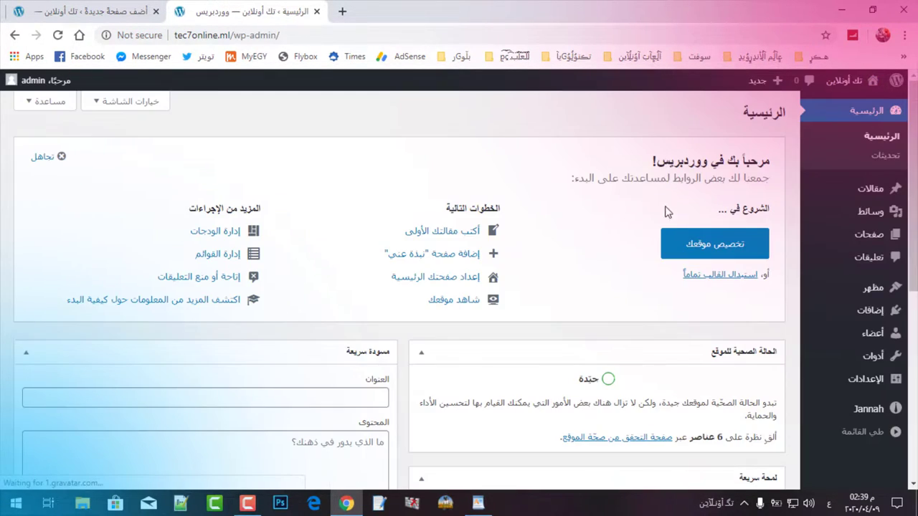
pyautogui.moveTo(864, 236)
pyautogui.click(781, 260)
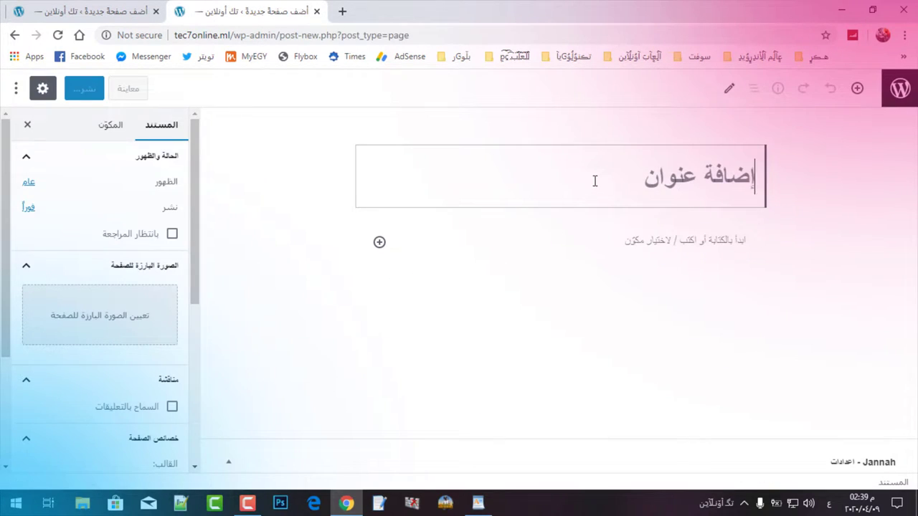
pyautogui.write('إ')
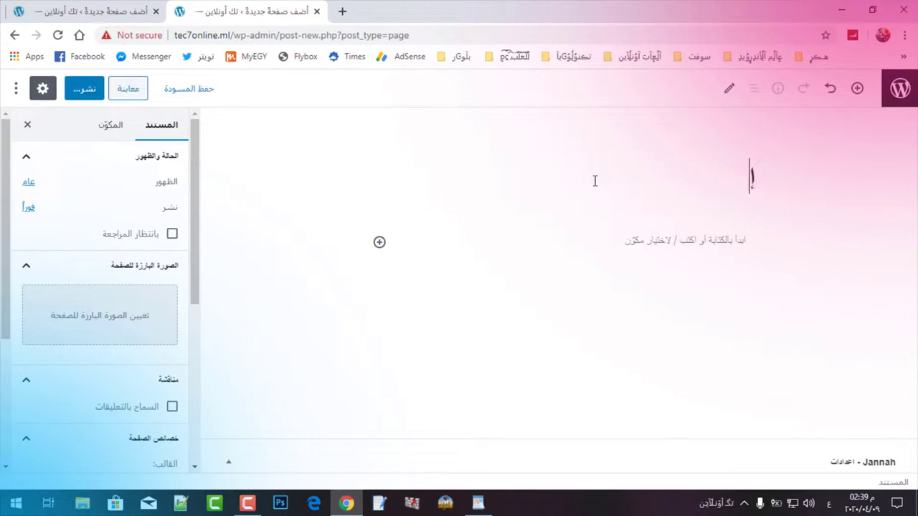
pyautogui.write('تصل بنا')
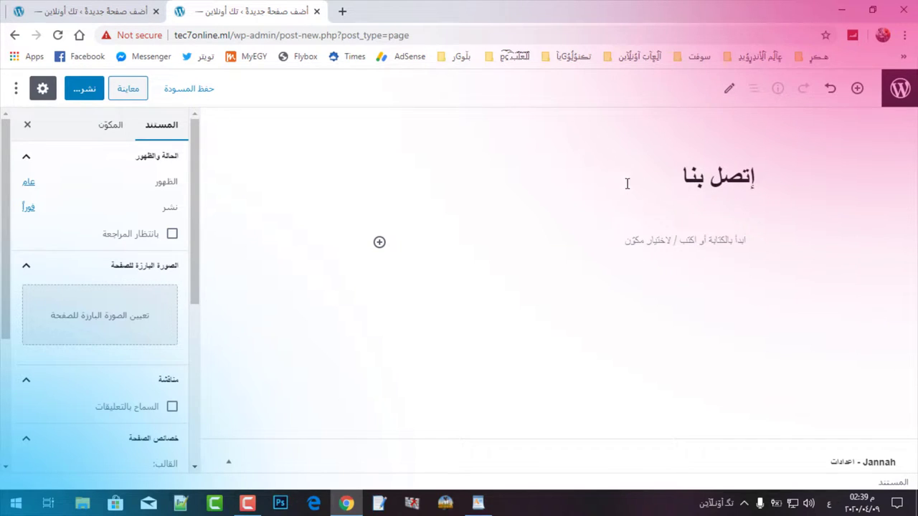
# Open the صفحة إتصل بنا document from the desktop in WordPad and locate the Arabic note paragraph and the Facebook link in its code
pyautogui.press('super+d')
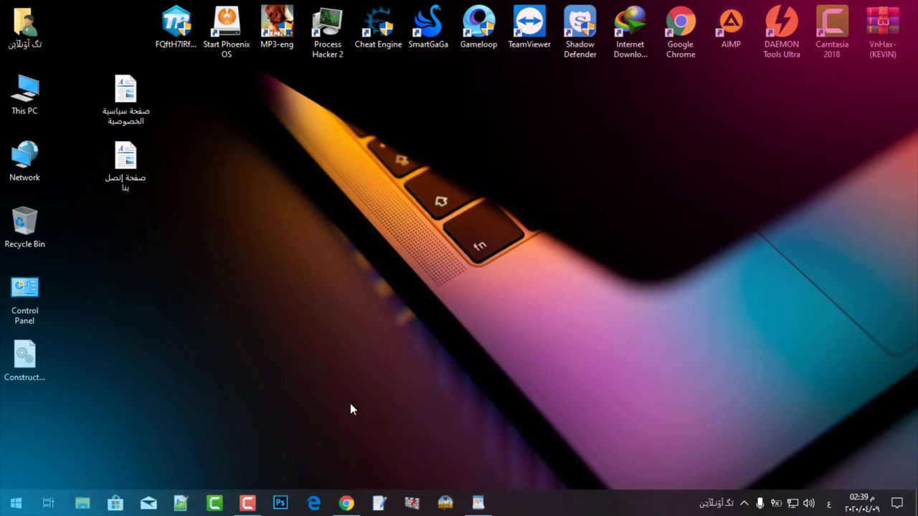
pyautogui.doubleClick(126, 159)
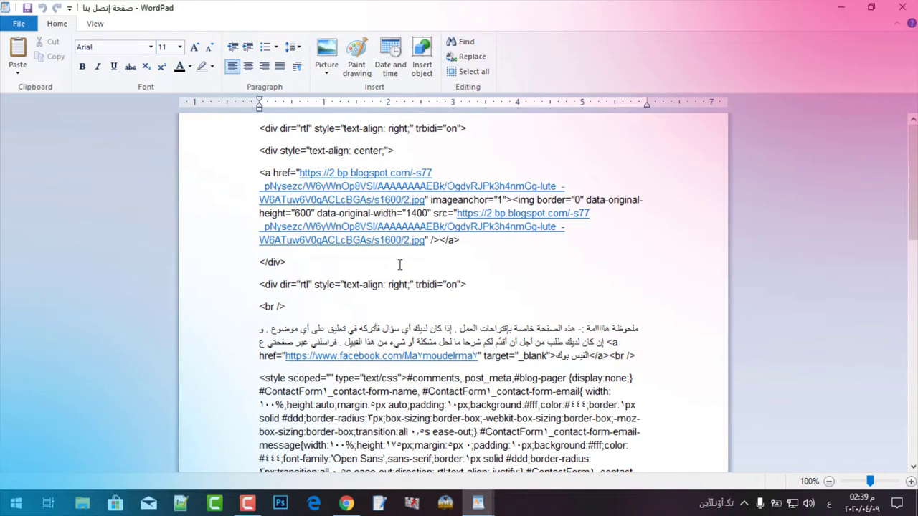
pyautogui.scroll(-2, 416, 280)
pyautogui.moveTo(479, 301); pyautogui.dragTo(286, 302)
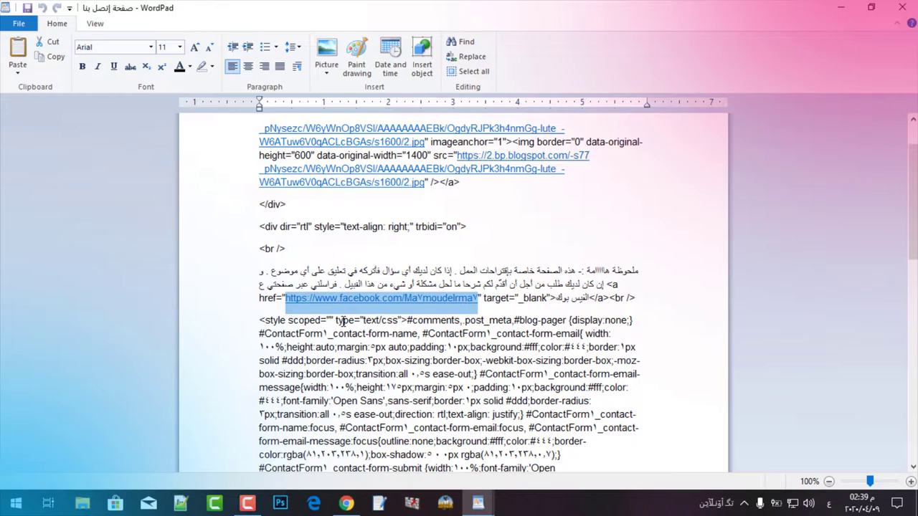
pyautogui.click(432, 268)
pyautogui.moveTo(639, 270); pyautogui.dragTo(262, 286)
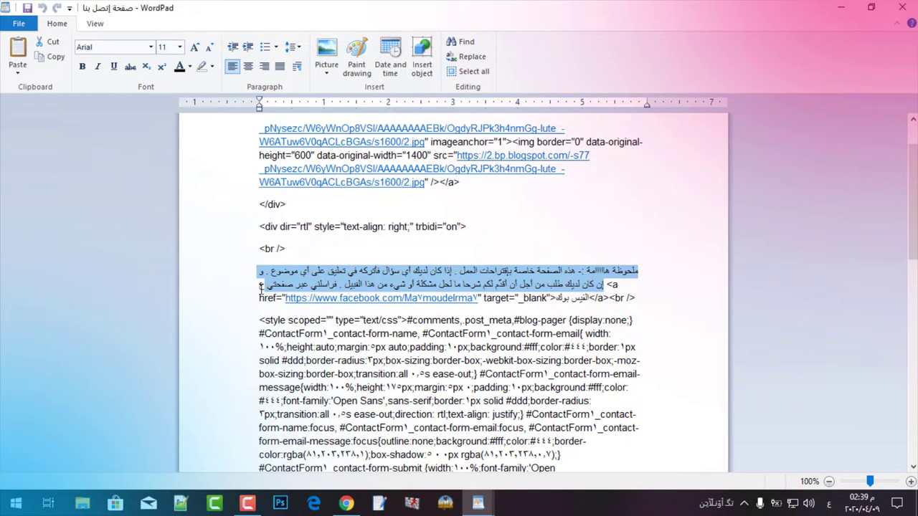
pyautogui.click(328, 285)
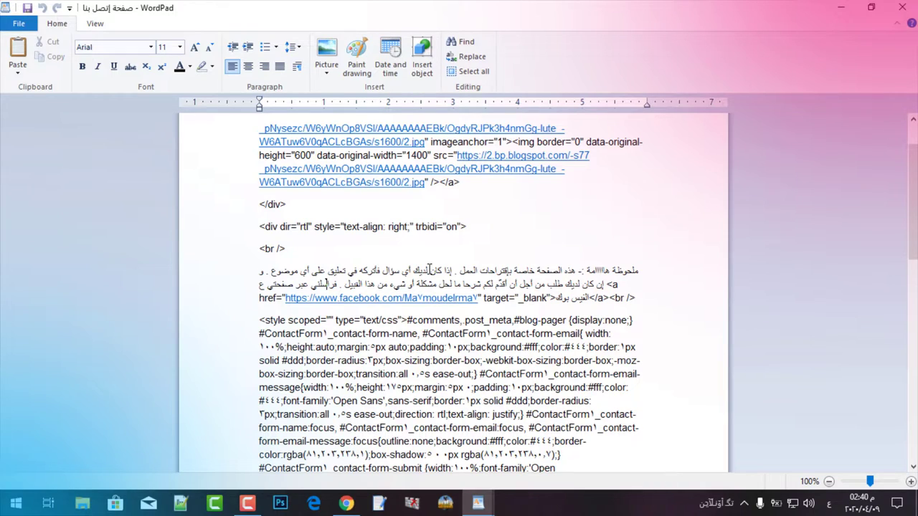
pyautogui.moveTo(641, 277); pyautogui.dragTo(260, 287)
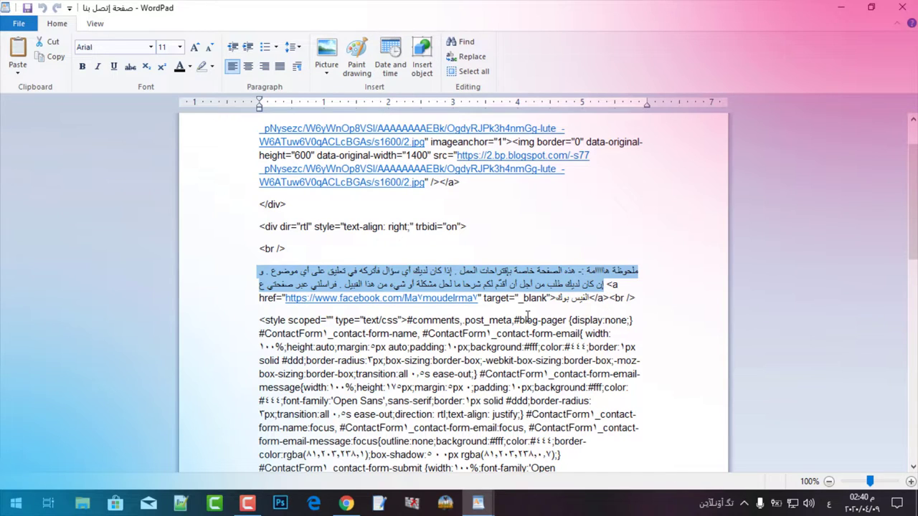
# Examine the الفيس بوك link text and the Facebook profile address it points to in the contact page code
pyautogui.click(578, 298)
pyautogui.doubleClick(578, 298)
pyautogui.click(576, 300)
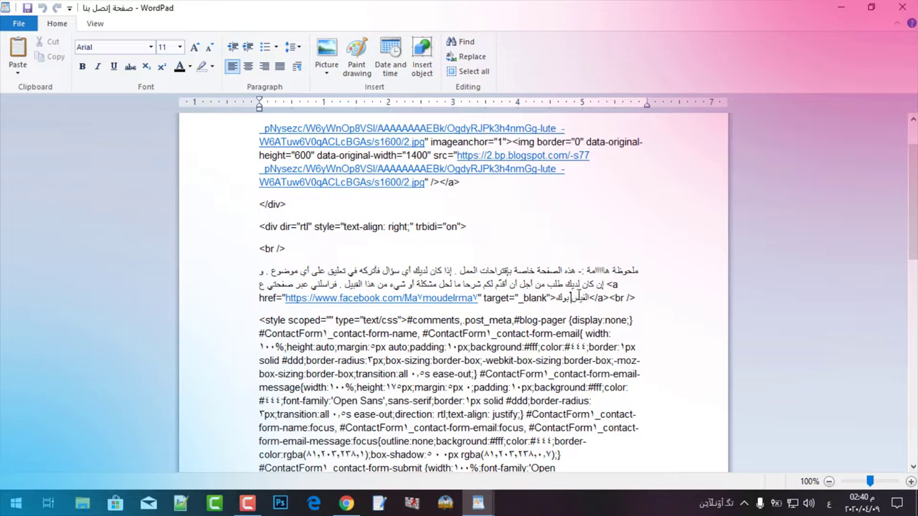
pyautogui.doubleClick(573, 301)
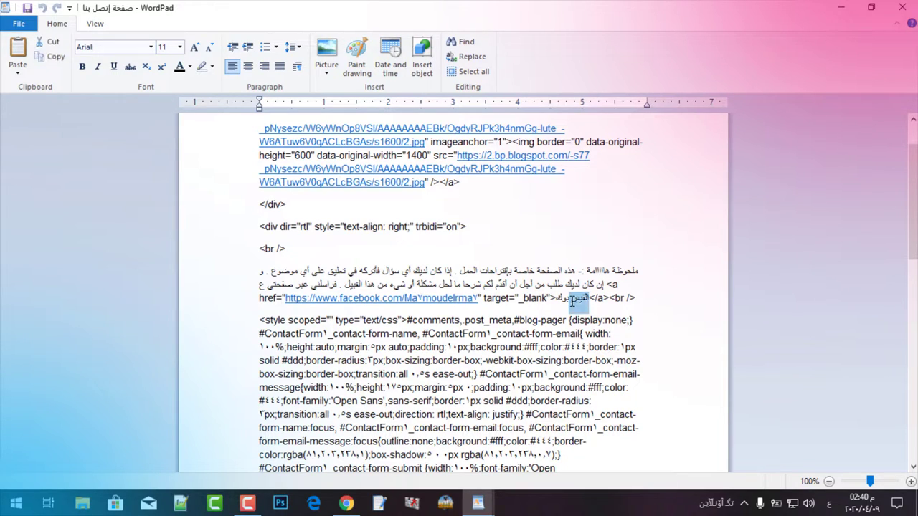
pyautogui.click(573, 301)
pyautogui.moveTo(479, 304); pyautogui.dragTo(286, 301)
pyautogui.click(486, 312)
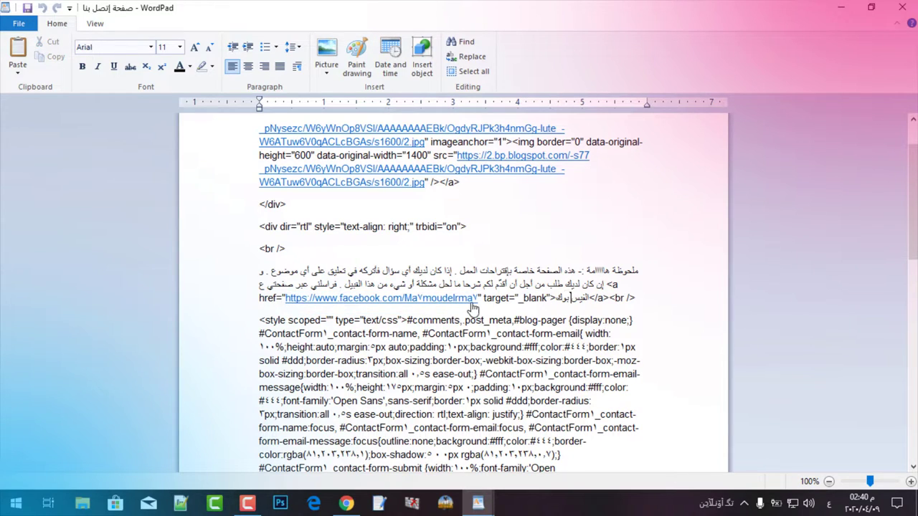
pyautogui.moveTo(479, 301); pyautogui.dragTo(286, 301)
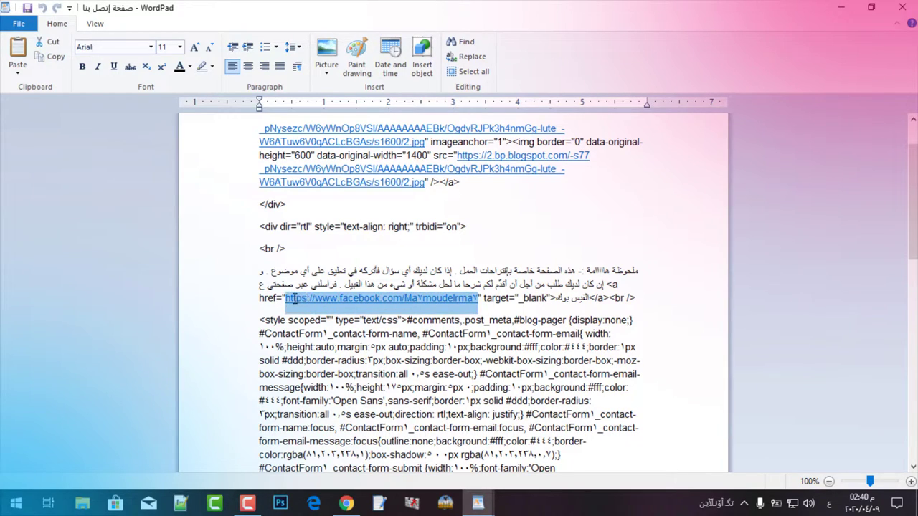
pyautogui.click(574, 301)
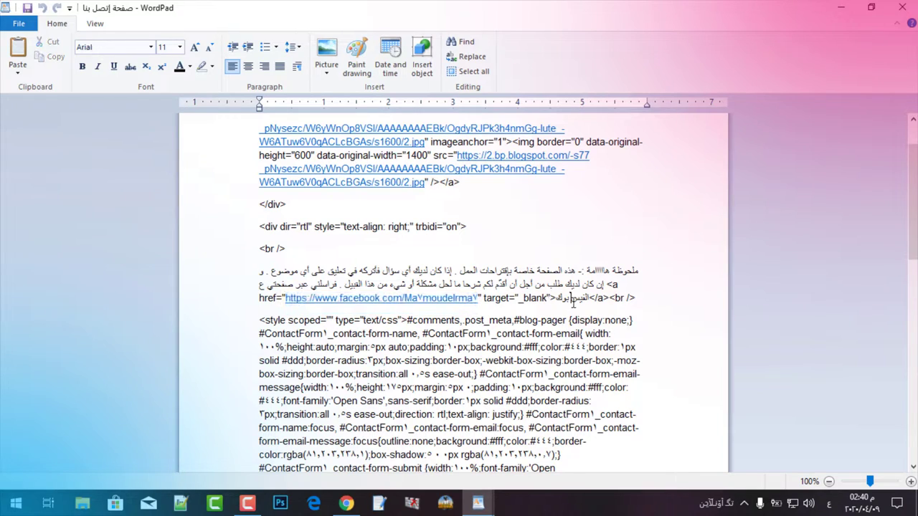
# Copy the entire contact page code and switch to the إتصل بنا page editor in Chrome
pyautogui.scroll(3, 573, 302)
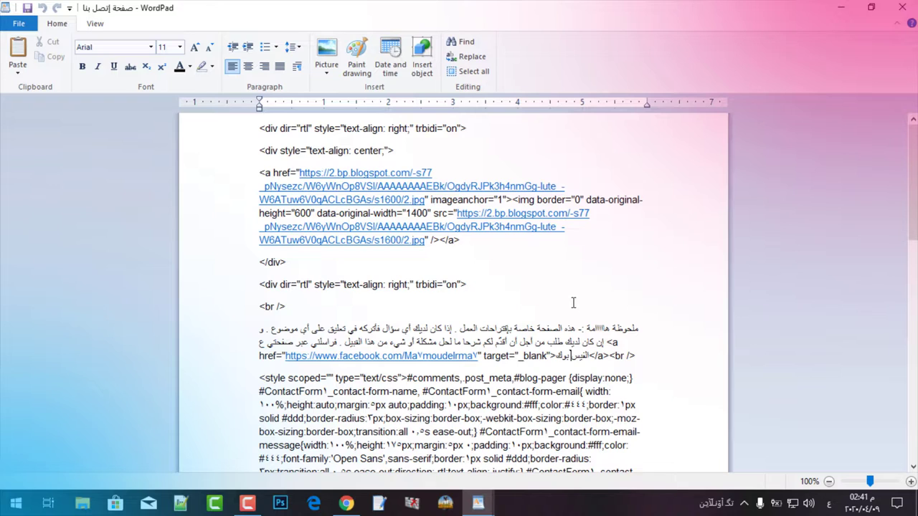
pyautogui.hotkey('ctrl', 'a')
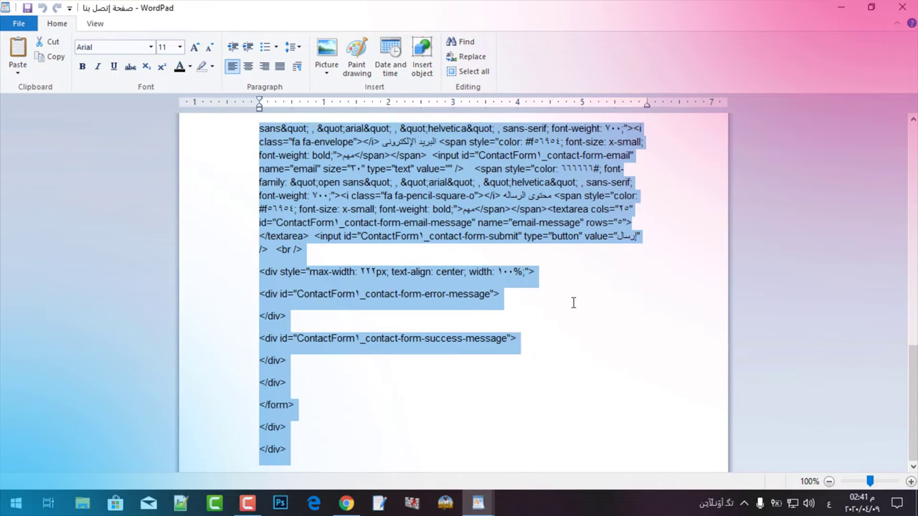
pyautogui.scroll(12, 573, 303)
pyautogui.rightClick(393, 228)
pyautogui.click(423, 249)
pyautogui.click(842, 7)
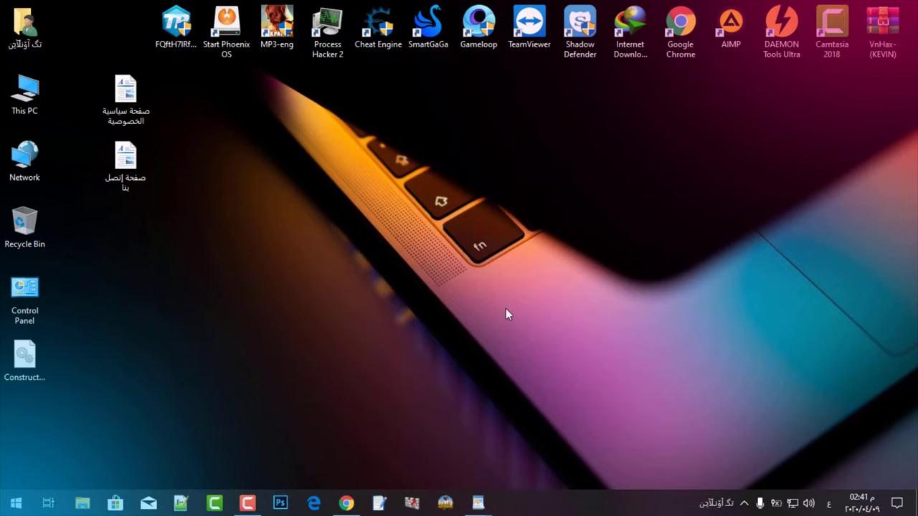
pyautogui.click(347, 503)
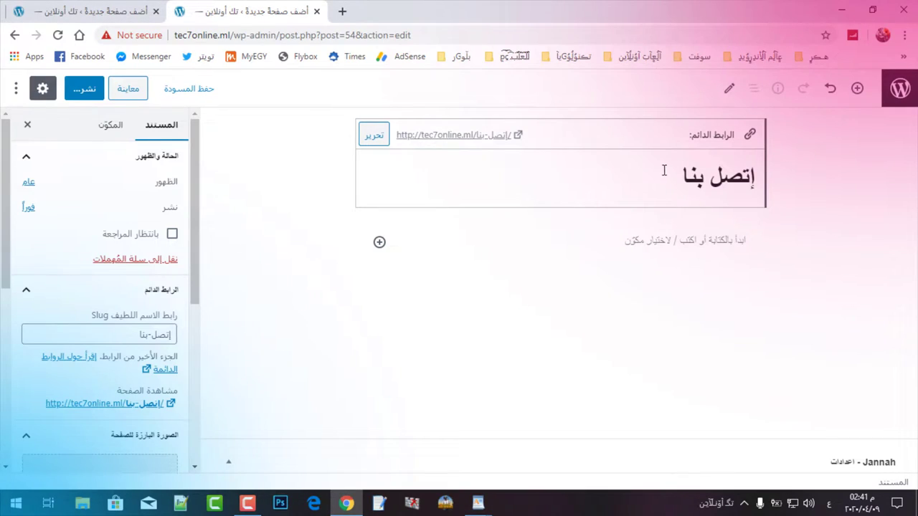
# Add an HTML مخصص block under the إتصل بنا title and paste the copied contact page code into it
pyautogui.click(652, 242)
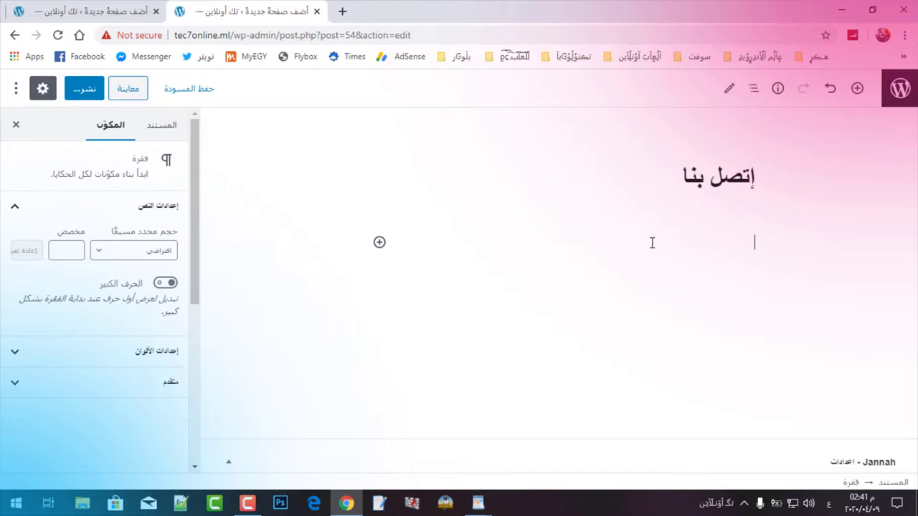
pyautogui.click(379, 242)
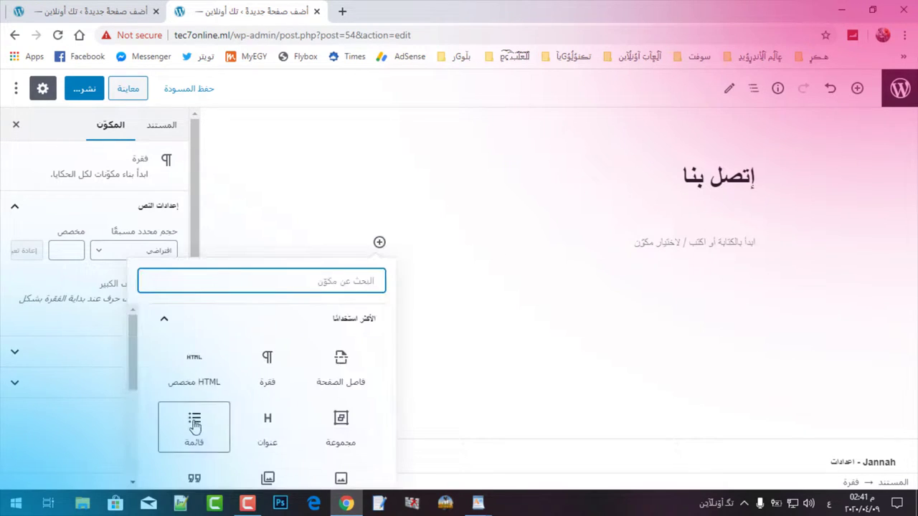
pyautogui.click(202, 389)
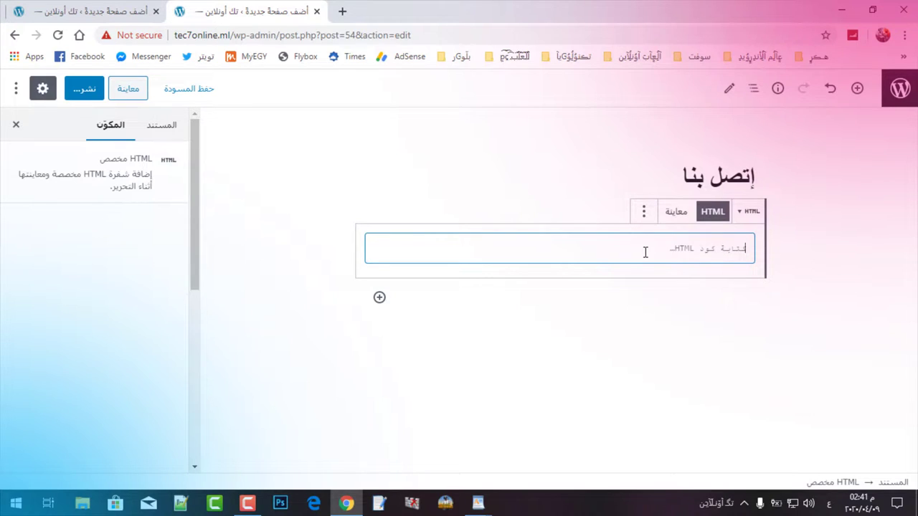
pyautogui.hotkey('ctrl', 'v')
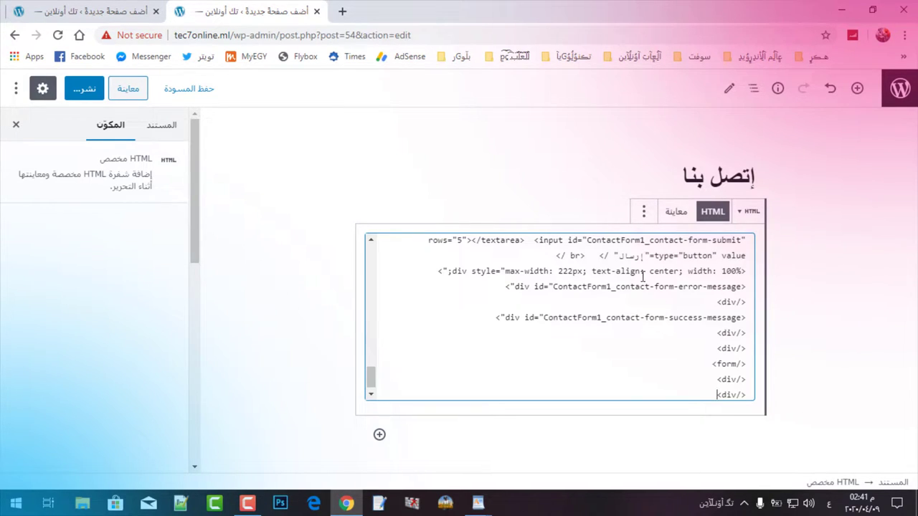
# Preview the custom HTML block and check the note, Facebook link and contact form fields
pyautogui.scroll(5, 647, 280)
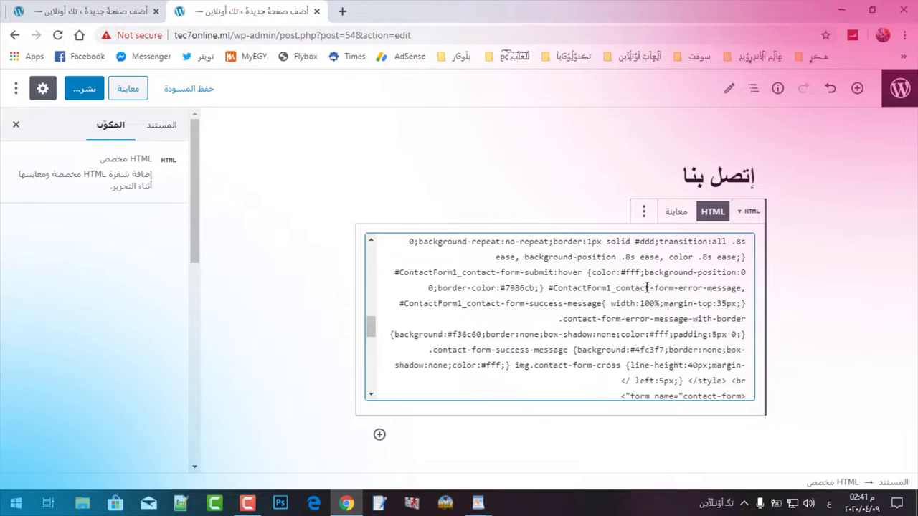
pyautogui.click(675, 212)
pyautogui.scroll(-2, 608, 340)
pyautogui.scroll(-3, 608, 341)
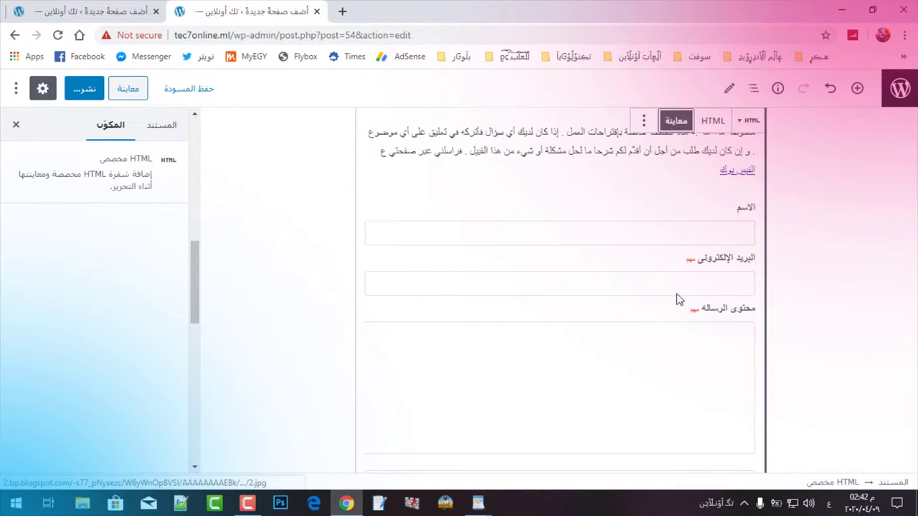
# Try out the previewed form's name, e-mail and message fields, filling in the saved e-mail address, and inspect the إرسال button and banner
pyautogui.click(693, 231)
pyautogui.click(687, 275)
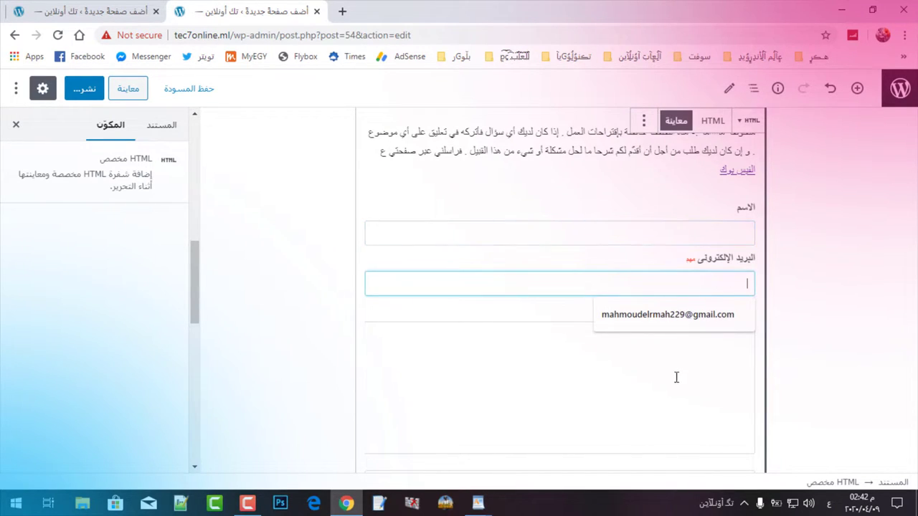
pyautogui.click(668, 317)
pyautogui.click(670, 358)
pyautogui.scroll(-3, 621, 361)
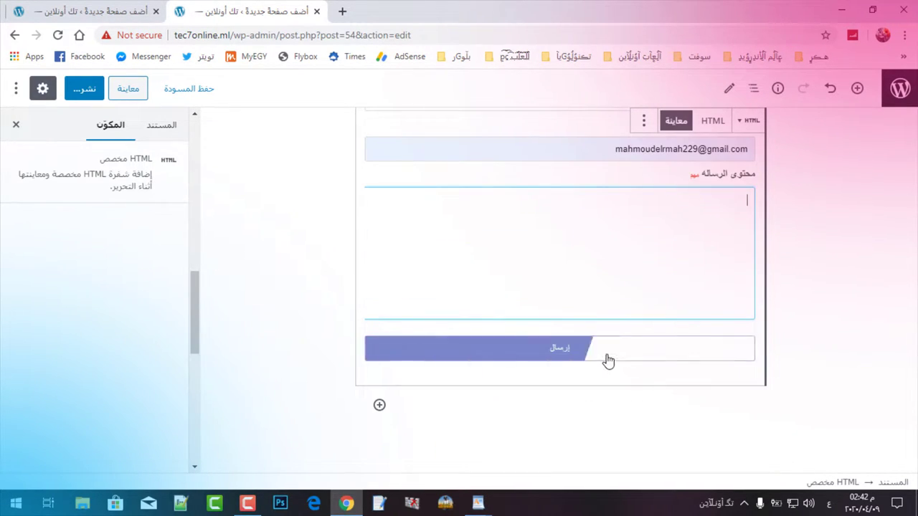
pyautogui.scroll(6, 566, 389)
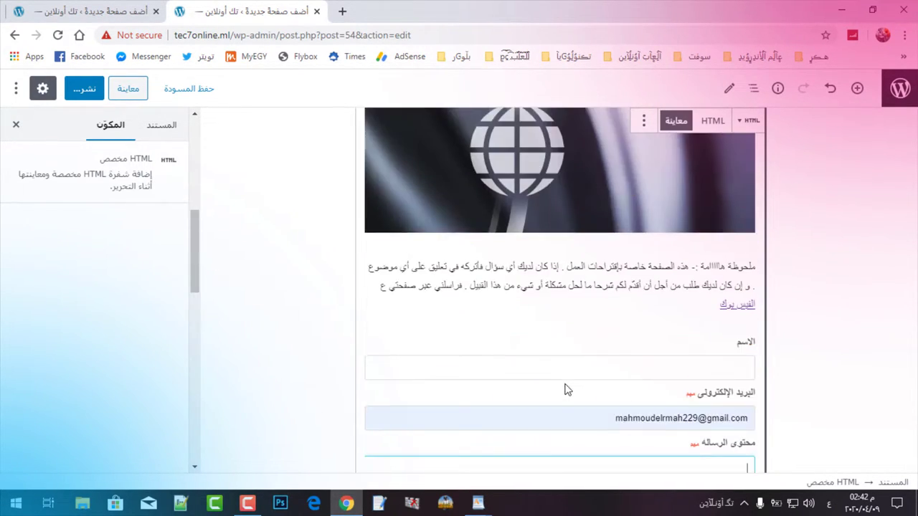
# Publish the إتصل بنا page, open it live in a new tab, and look over its banner and contact form
pyautogui.click(89, 91)
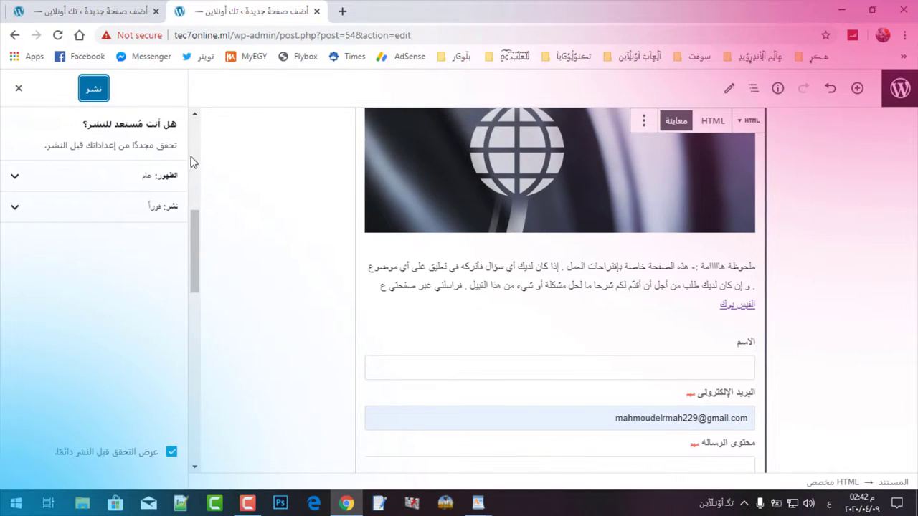
pyautogui.click(92, 86)
pyautogui.rightClick(159, 228)
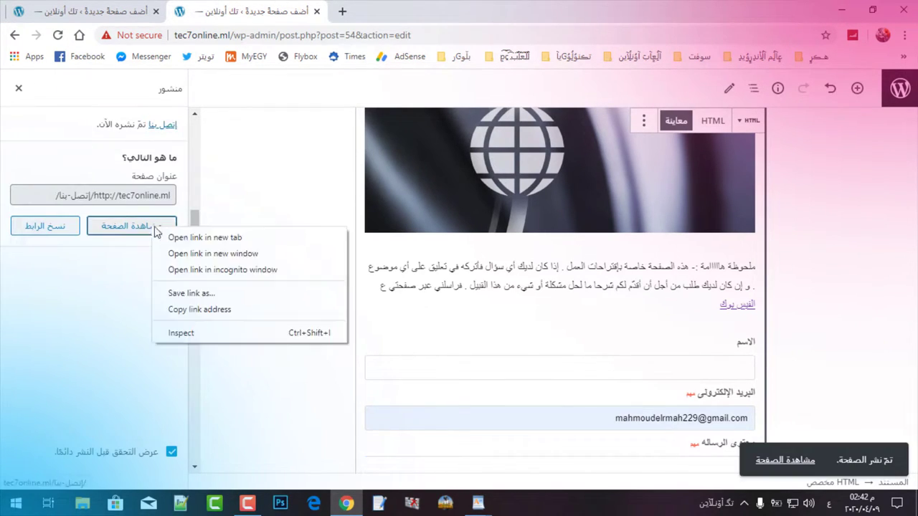
pyautogui.click(219, 230)
pyautogui.scroll(-5, 590, 257)
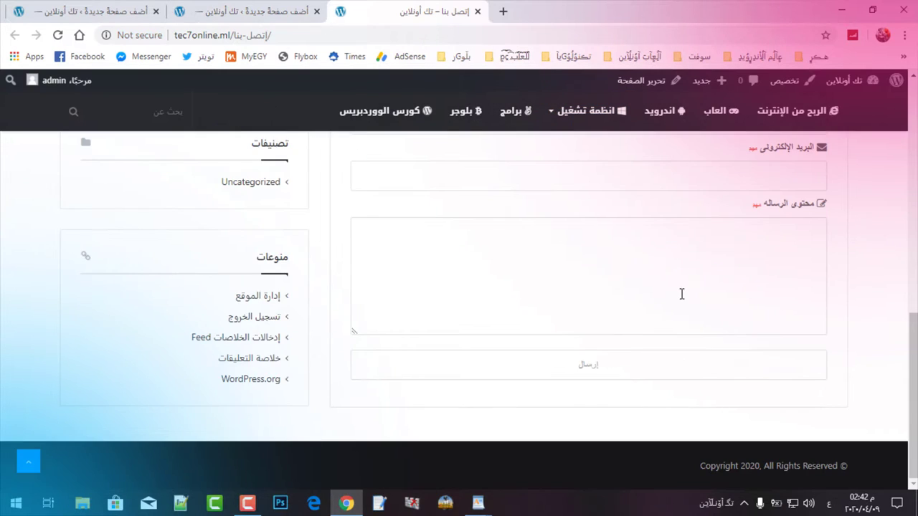
pyautogui.scroll(10, 681, 302)
pyautogui.scroll(-4, 595, 272)
pyautogui.scroll(4, 603, 280)
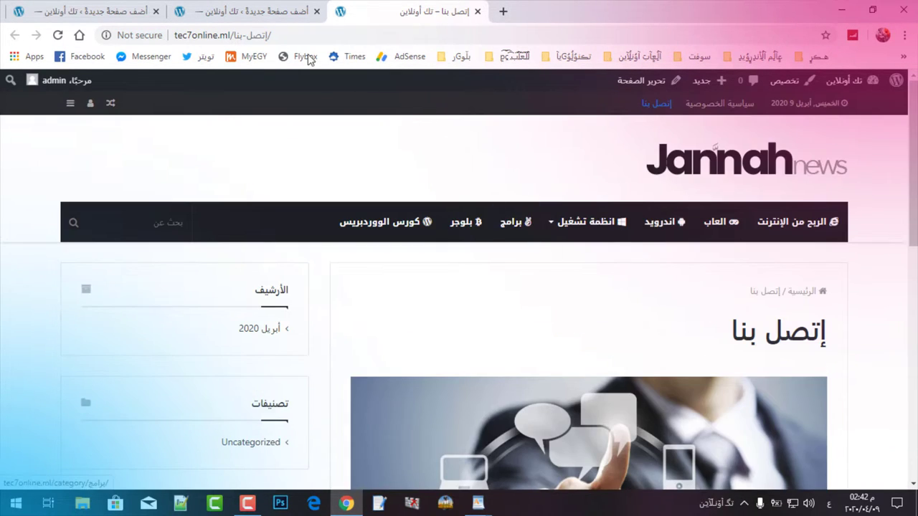
# Select the full address of the live إتصل بنا page and cut it to the clipboard
pyautogui.click(215, 36)
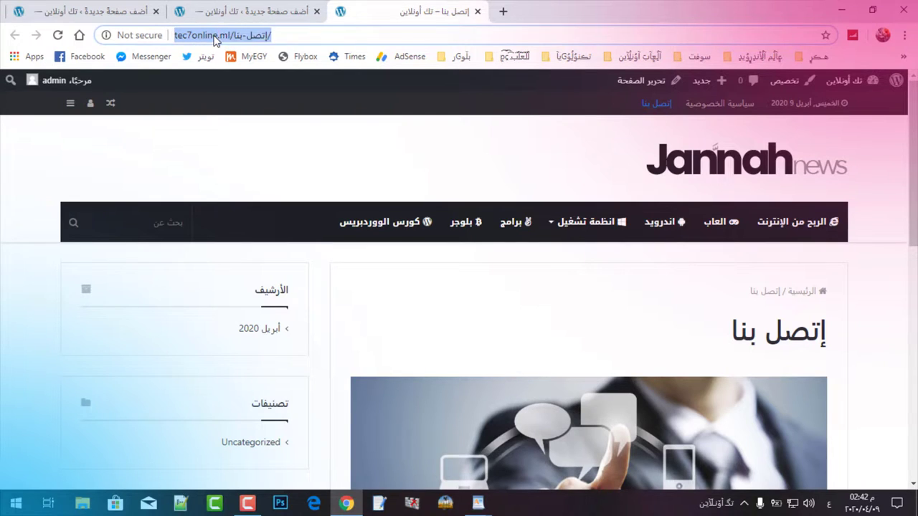
pyautogui.doubleClick(216, 35)
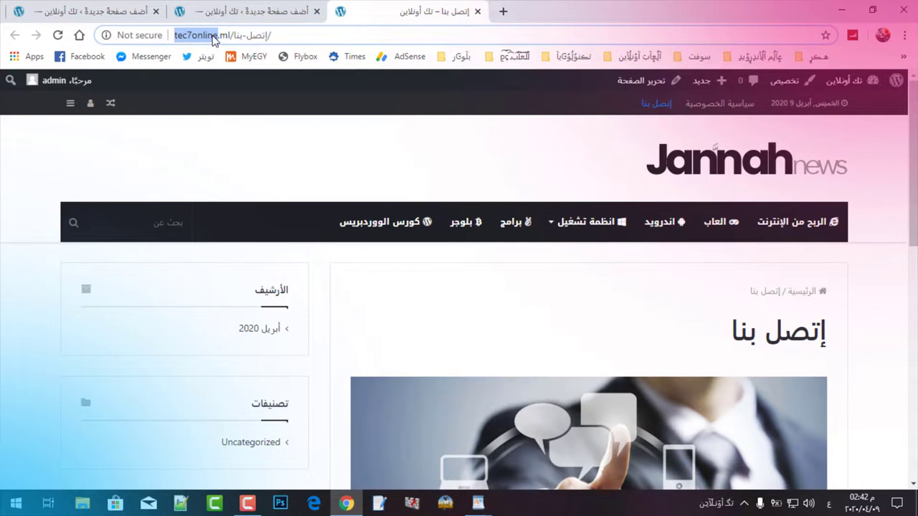
pyautogui.tripleClick(215, 35)
pyautogui.rightClick(214, 35)
pyautogui.click(253, 93)
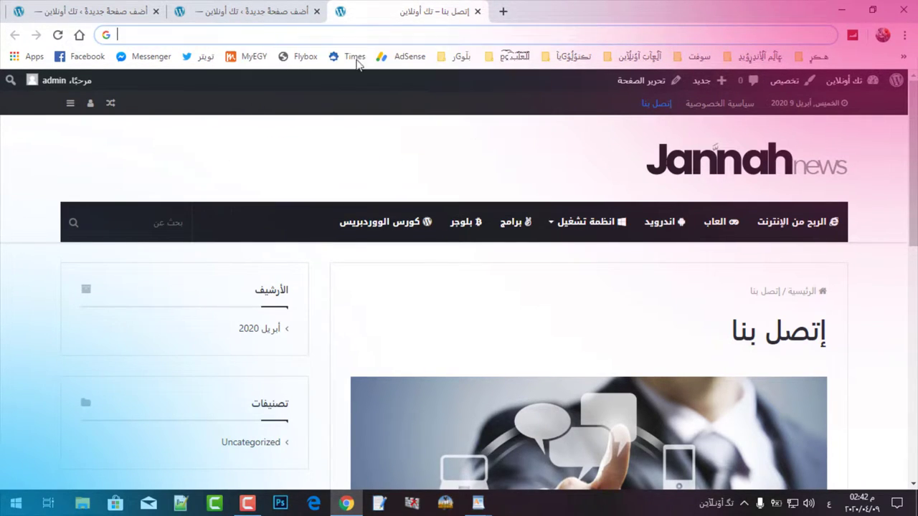
pyautogui.scroll(-2, 601, 406)
# Switch to the سياسية الخصوصية page editor, show the block's HTML code and find the اتصل بنا link near its end
pyautogui.hotkey('ctrl', 'shift', 'Tab')
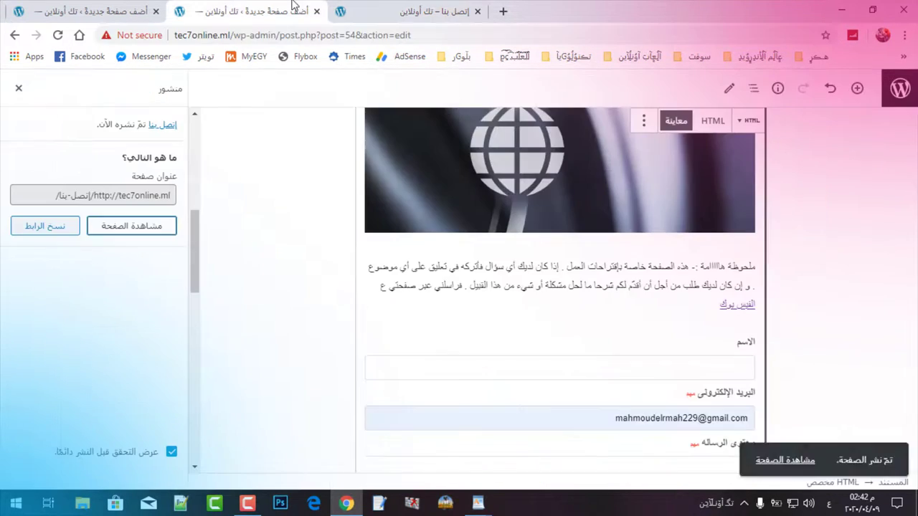
pyautogui.click(104, 11)
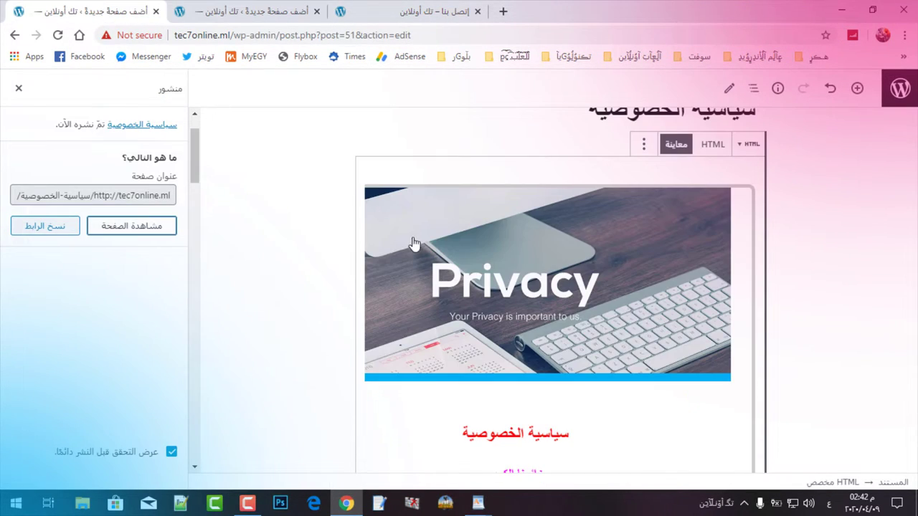
pyautogui.scroll(-10, 599, 256)
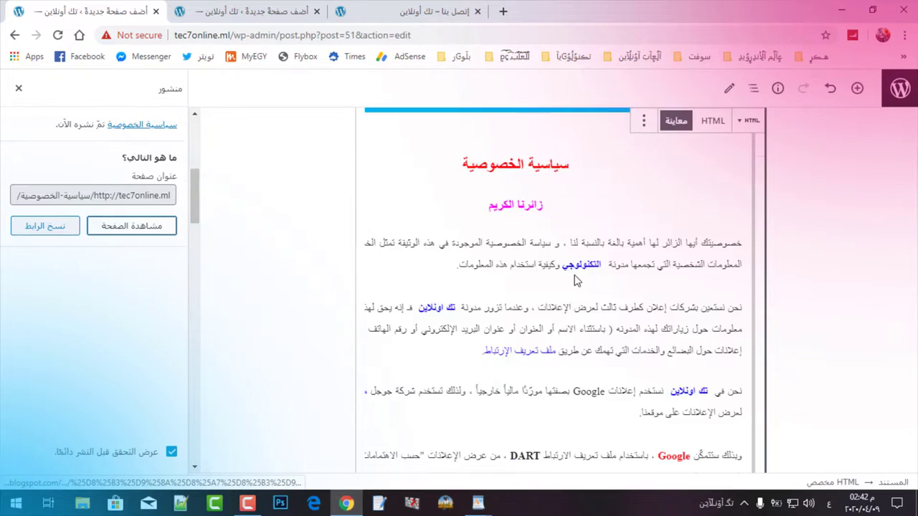
pyautogui.click(713, 123)
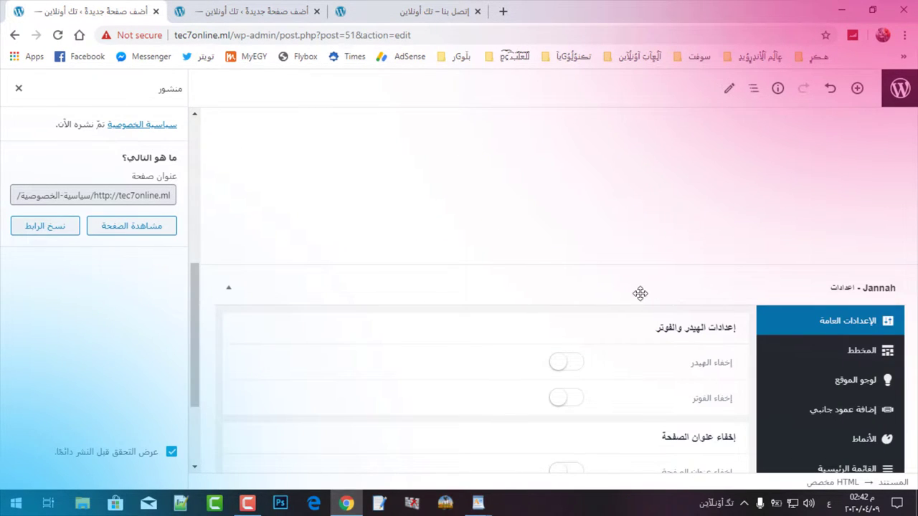
pyautogui.click(675, 211)
pyautogui.click(712, 212)
pyautogui.scroll(-5, 604, 287)
pyautogui.scroll(-10, 604, 287)
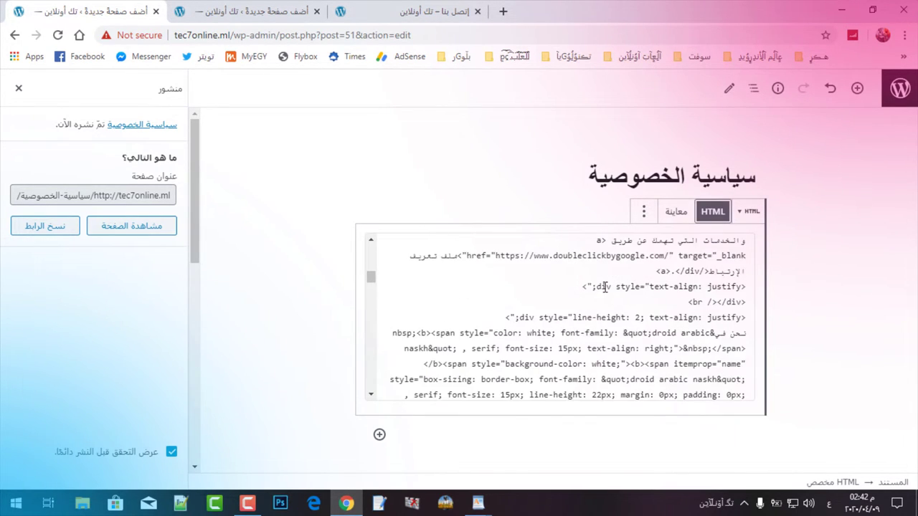
pyautogui.click(539, 323)
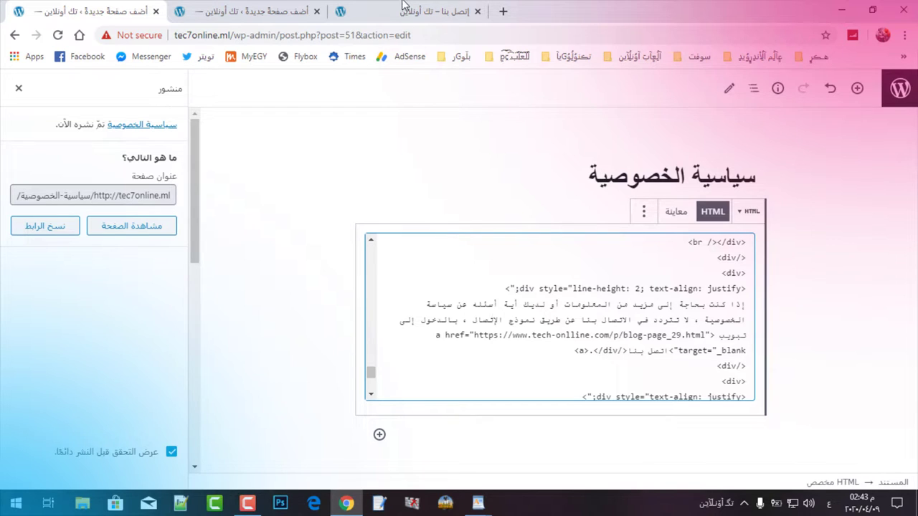
# Review the live إتصل بنا page that the link should target, and return to the privacy policy code
pyautogui.hotkey('ctrl', '3')
pyautogui.scroll(-3, 632, 328)
pyautogui.scroll(5, 625, 334)
pyautogui.scroll(-5, 624, 335)
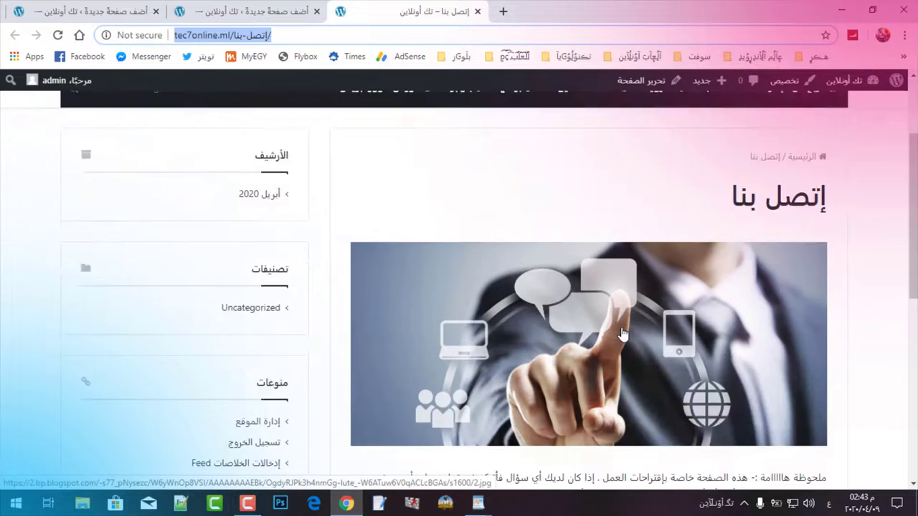
pyautogui.hotkey('ctrl', '1')
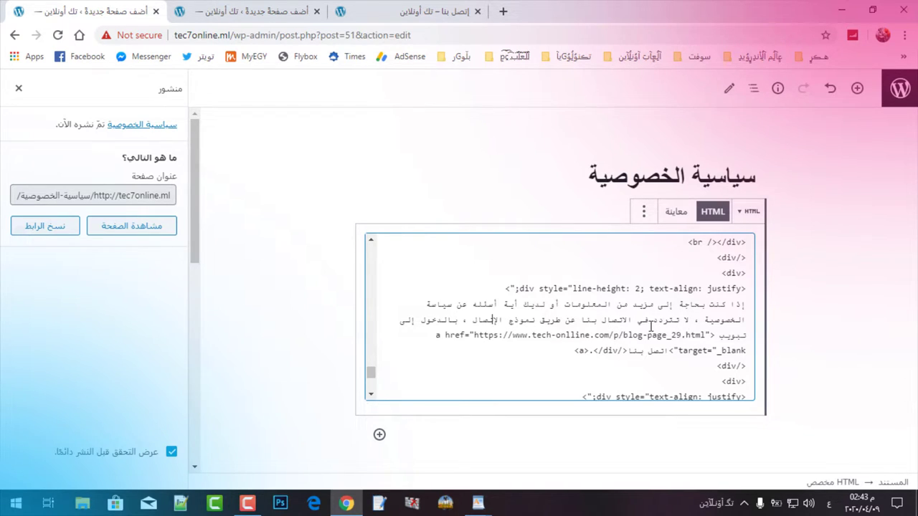
pyautogui.moveTo(474, 335); pyautogui.dragTo(707, 335)
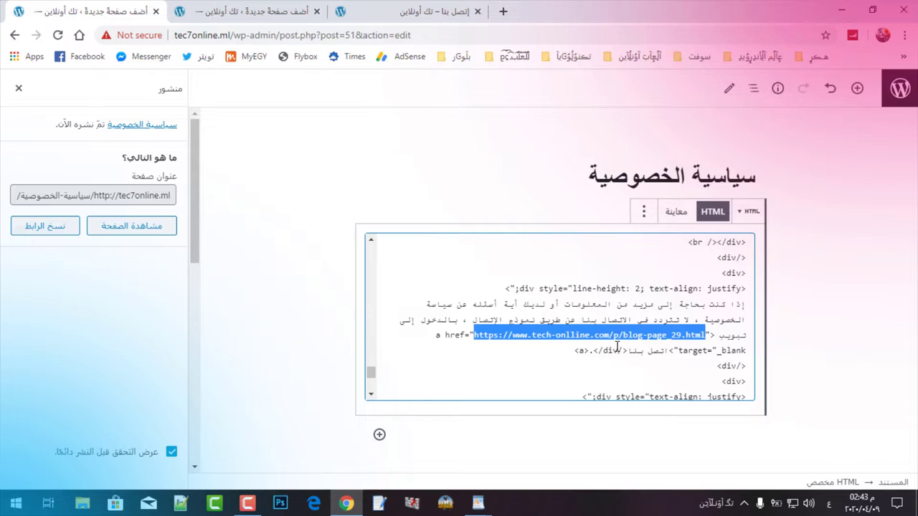
pyautogui.press('BackSpace')
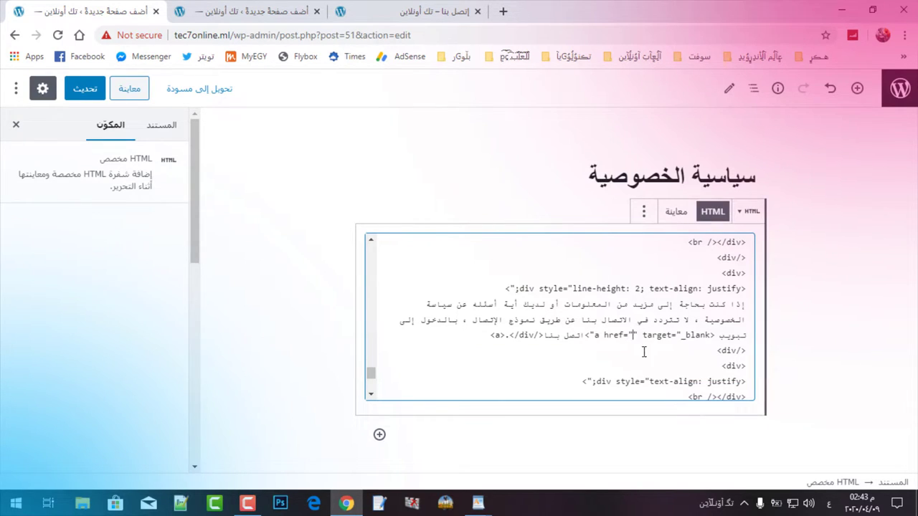
pyautogui.write('http://tec7online.ml/%d8%a5%d8%aa%d8%b5%d8%84-%d8%a8%d9%86%d8%a7/')
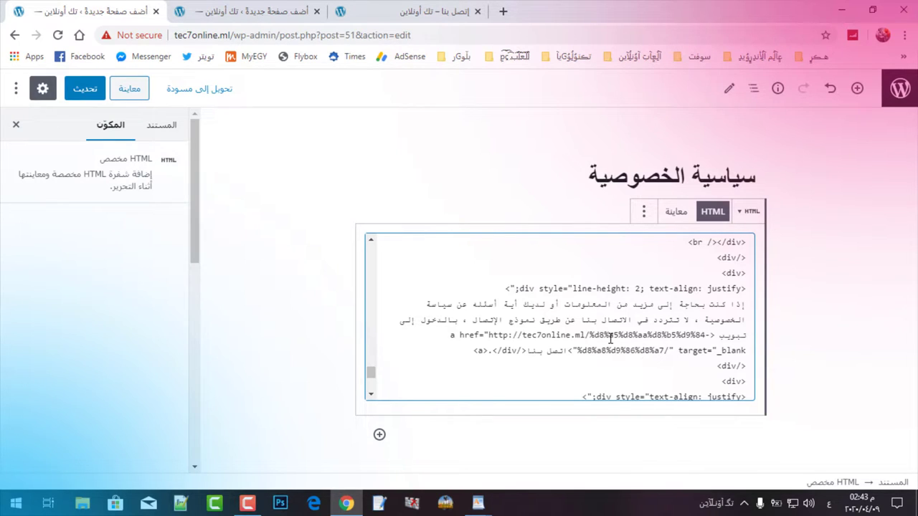
pyautogui.click(84, 88)
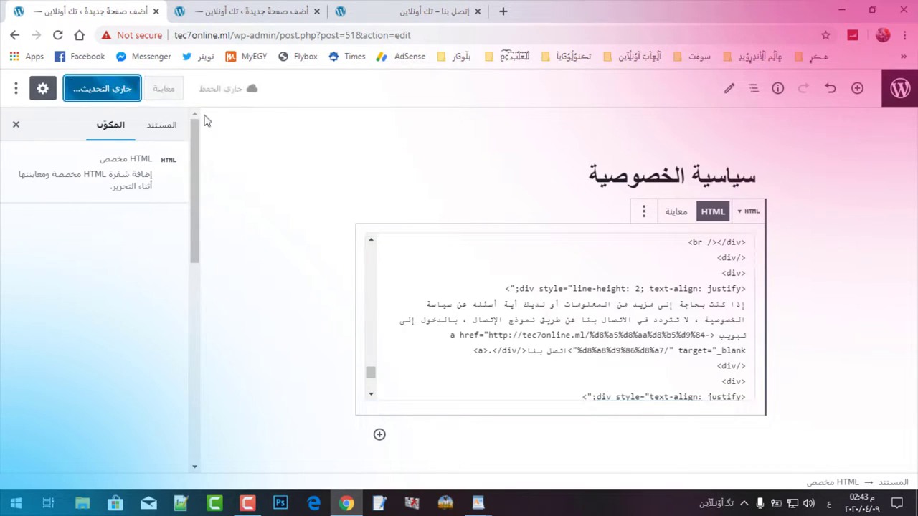
# Preview the updated privacy policy page in a new tab and go to the اتصل بنا link at its end
pyautogui.rightClick(165, 92)
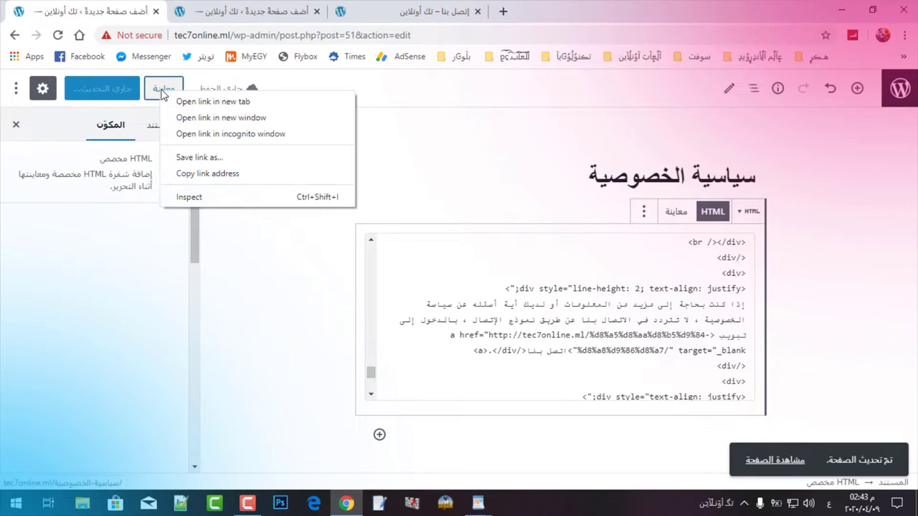
pyautogui.click(536, 311)
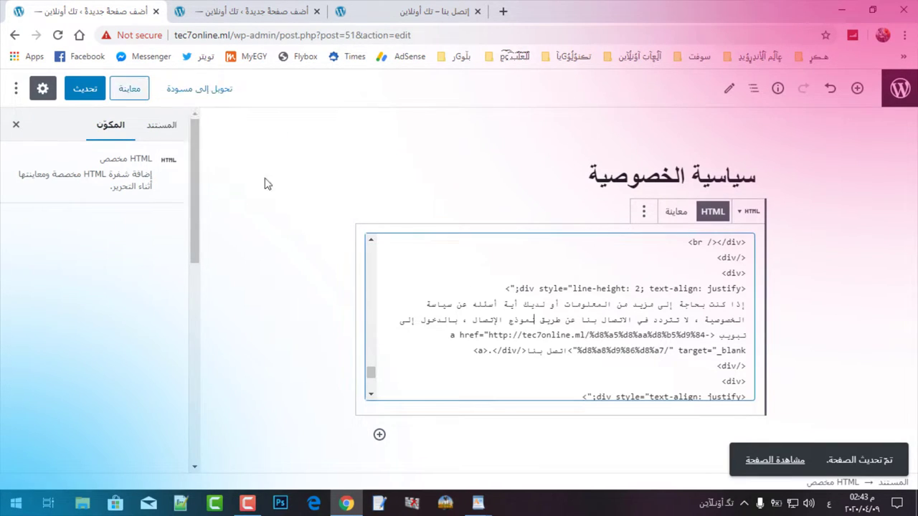
pyautogui.rightClick(130, 93)
pyautogui.click(140, 97)
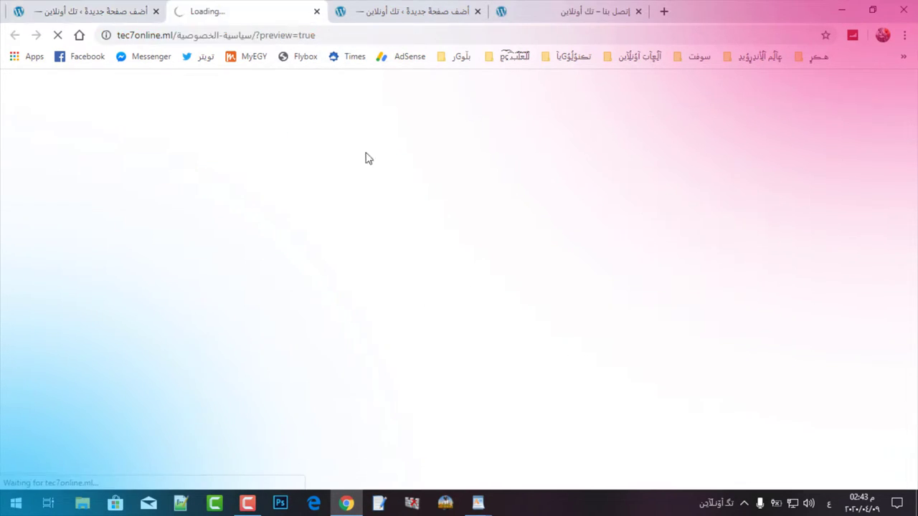
pyautogui.scroll(-10, 588, 272)
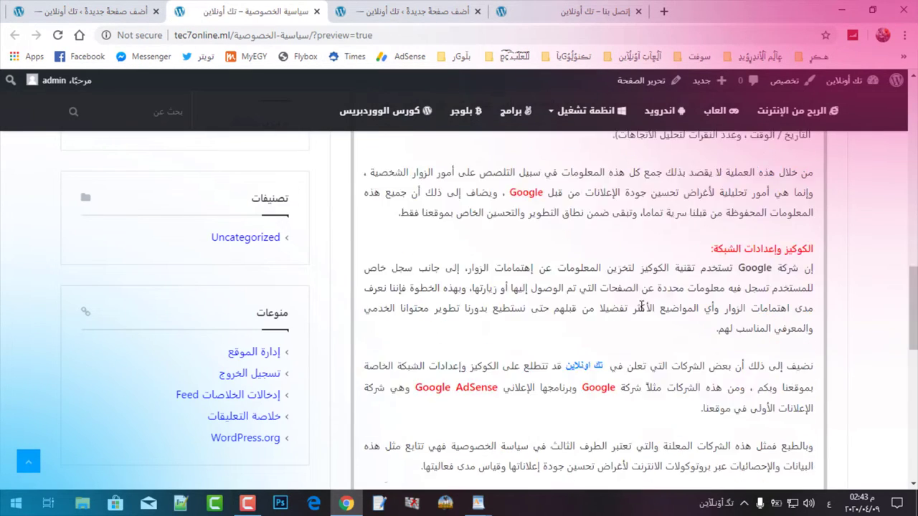
pyautogui.scroll(-5, 642, 306)
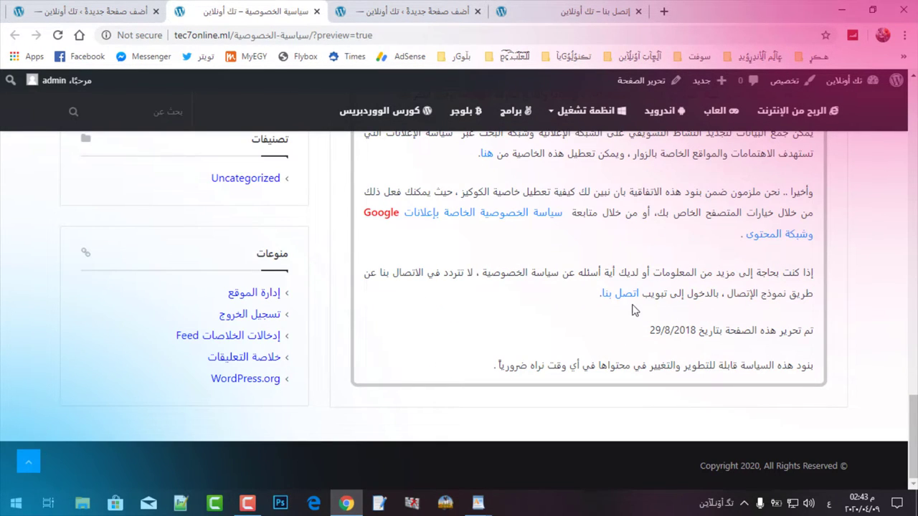
# Open the اتصل بنا link in a new tab, check the contact page, and return to the privacy policy preview
pyautogui.rightClick(620, 300)
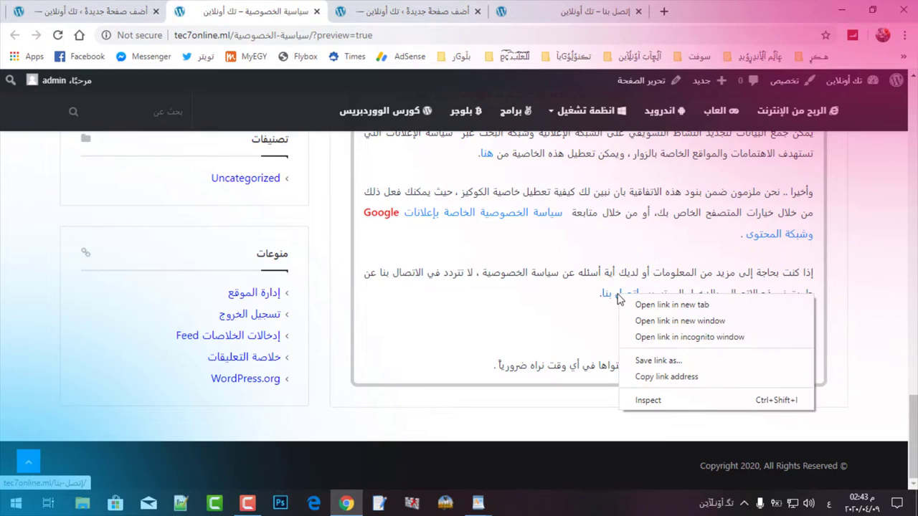
pyautogui.click(618, 301)
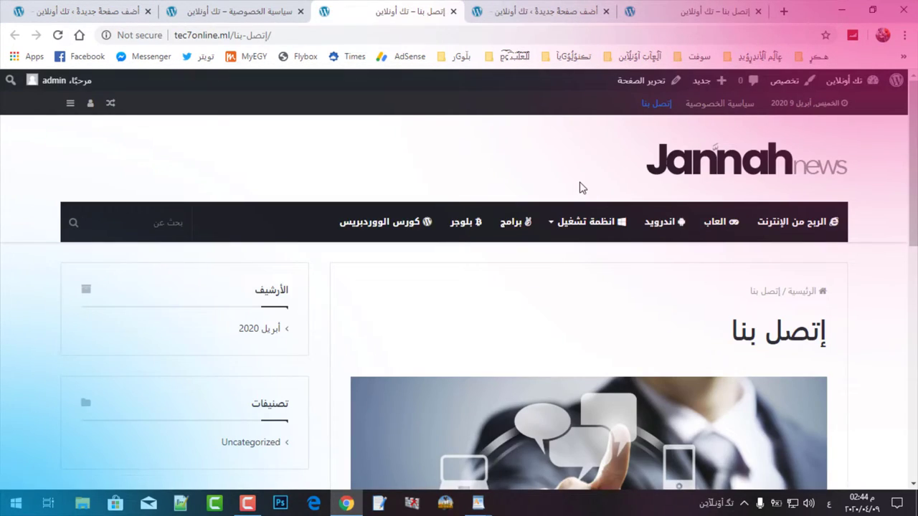
pyautogui.scroll(-10, 582, 187)
pyautogui.scroll(10, 596, 213)
pyautogui.moveTo(598, 218)
pyautogui.click(294, 7)
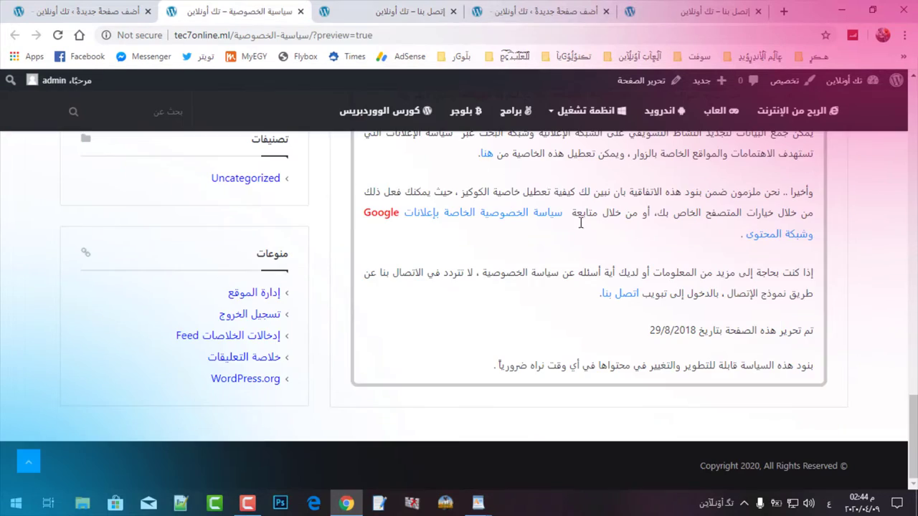
# Look through the privacy policy preview again, follow its اتصل بنا link once more and inspect the contact page's note and form
pyautogui.scroll(15, 652, 265)
pyautogui.scroll(-10, 651, 266)
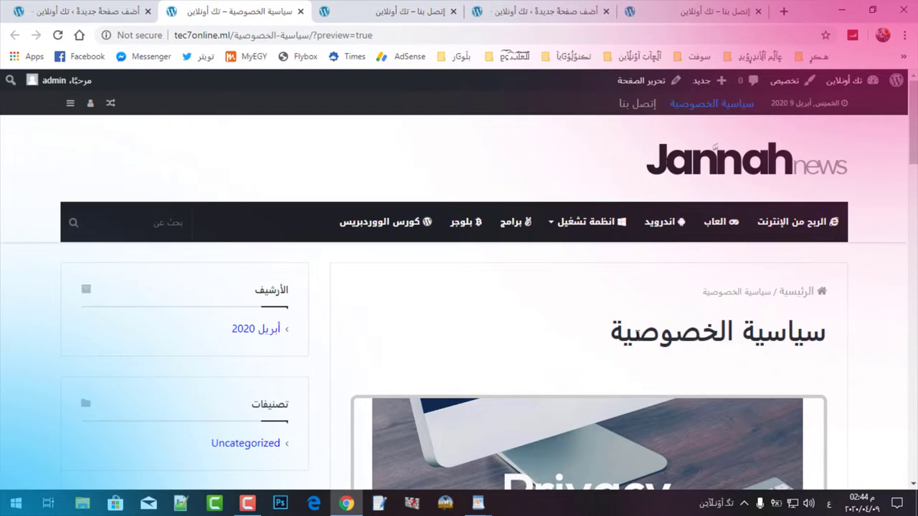
pyautogui.scroll(-3, 600, 342)
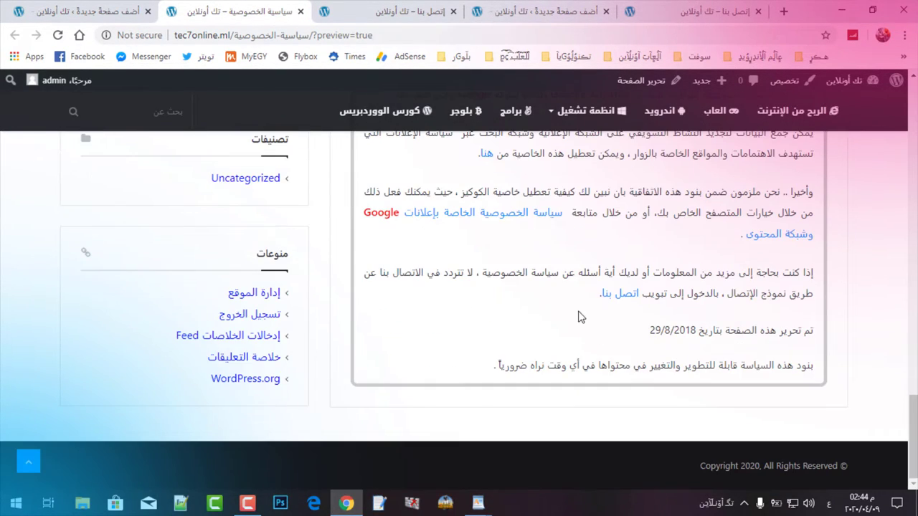
pyautogui.click(610, 298)
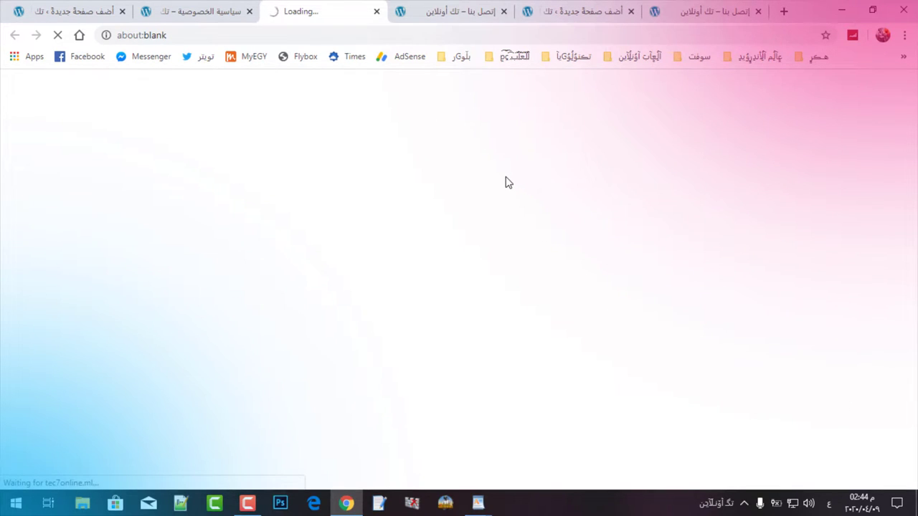
pyautogui.scroll(-10, 588, 242)
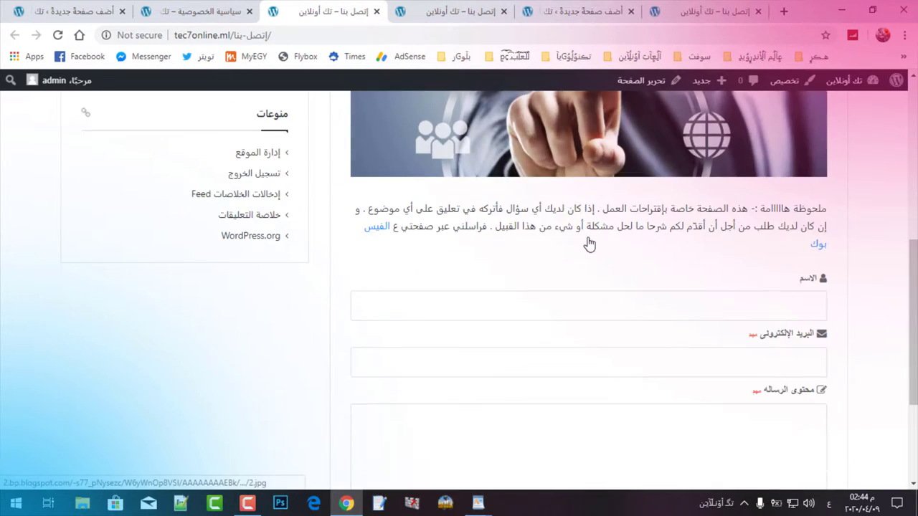
pyautogui.scroll(10, 607, 282)
pyautogui.scroll(-3, 609, 287)
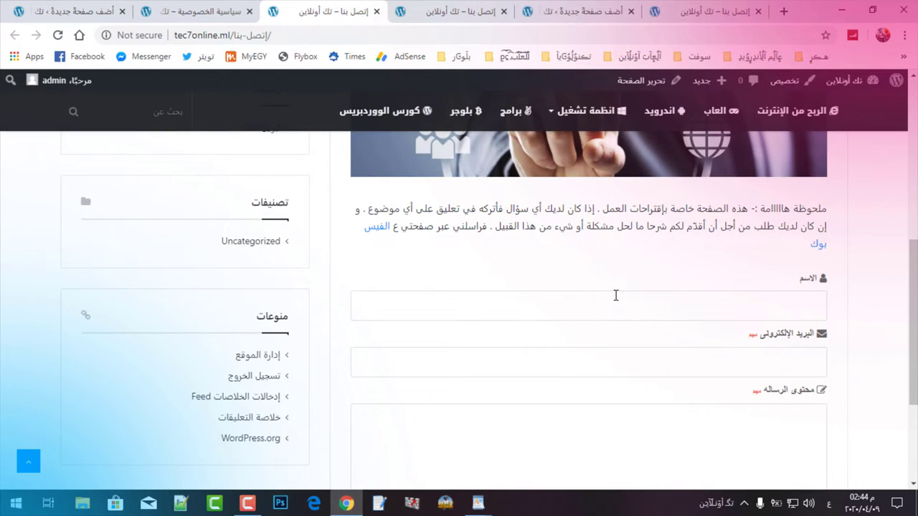
# Close the contact page tabs and the إتصل بنا editor tab, and return to the start of the privacy policy preview
pyautogui.click(376, 11)
pyautogui.click(376, 11)
pyautogui.click(376, 11)
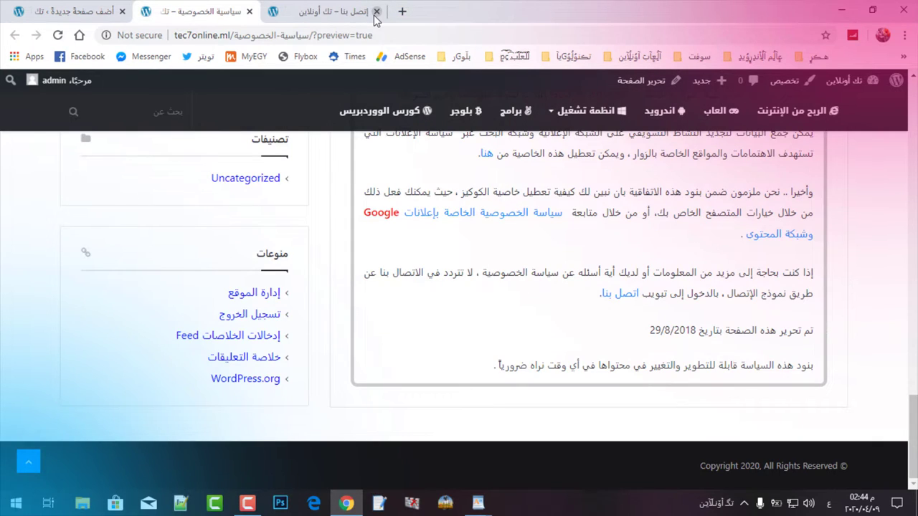
pyautogui.click(376, 11)
pyautogui.scroll(3, 513, 284)
pyautogui.scroll(5, 513, 284)
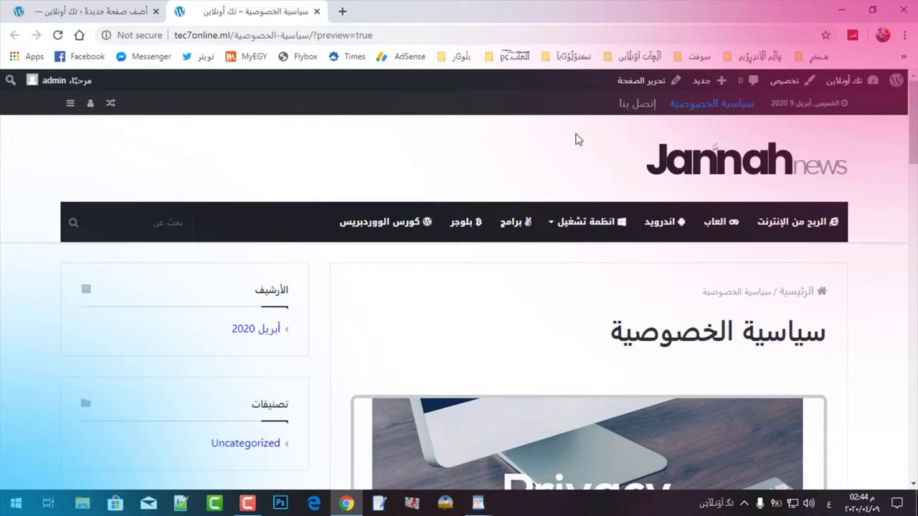
# Leave the privacy policy preview for the site's dashboard and open the list of all pages
pyautogui.click(43, 8)
pyautogui.click(278, 9)
pyautogui.moveTo(855, 81)
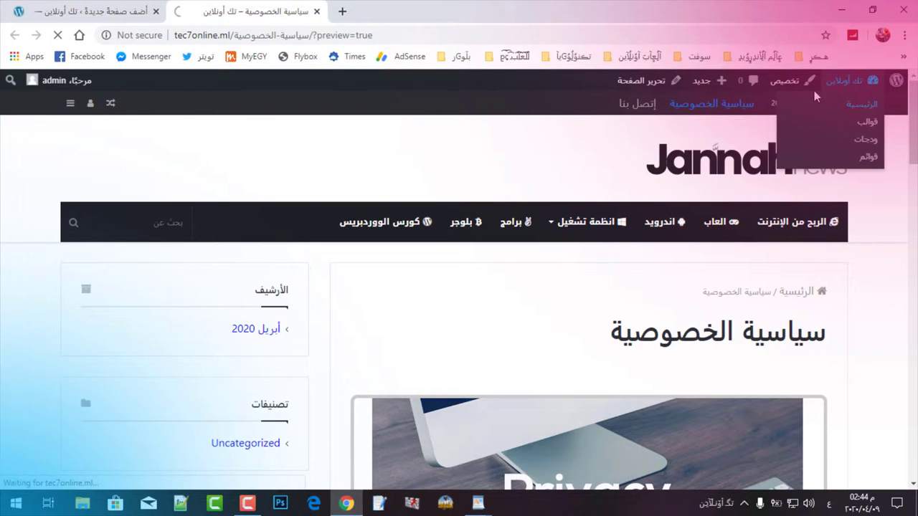
pyautogui.click(866, 113)
pyautogui.moveTo(869, 235)
pyautogui.click(766, 236)
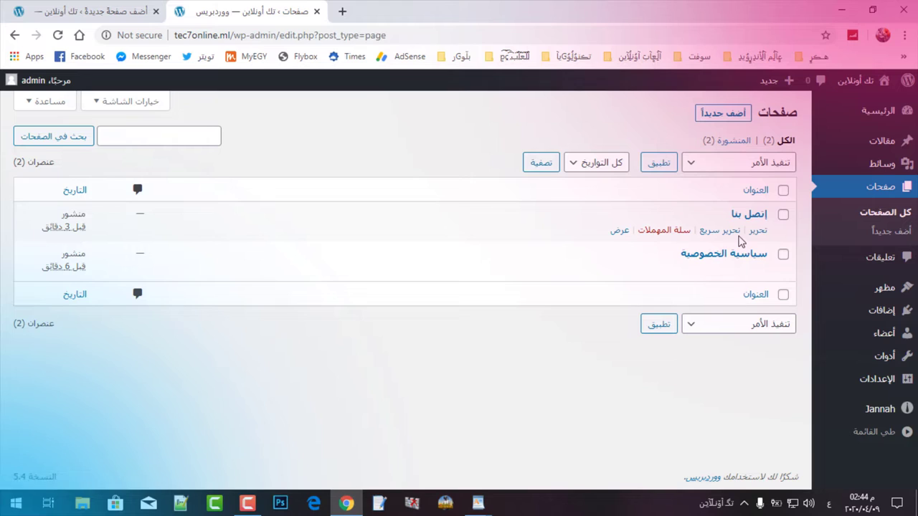
# Open the site's navigation menus and delete the القائمة العلوية menu
pyautogui.moveTo(875, 290)
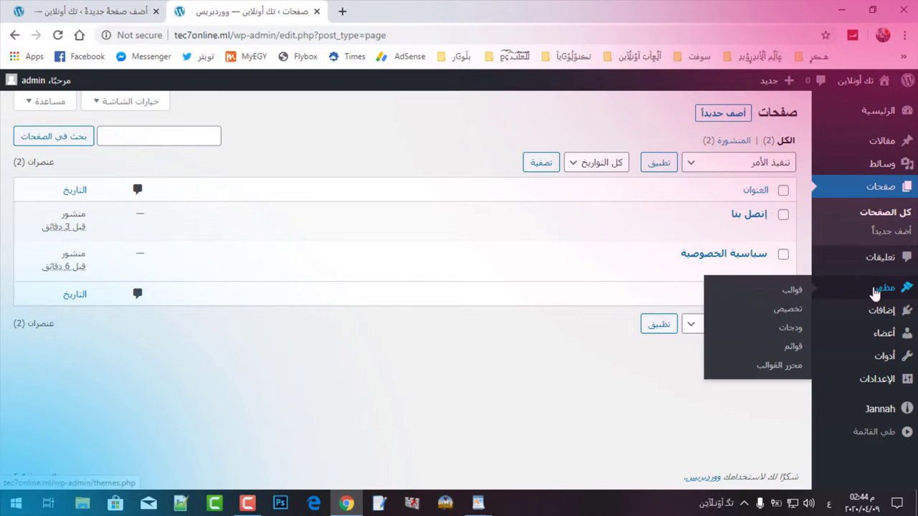
pyautogui.click(793, 349)
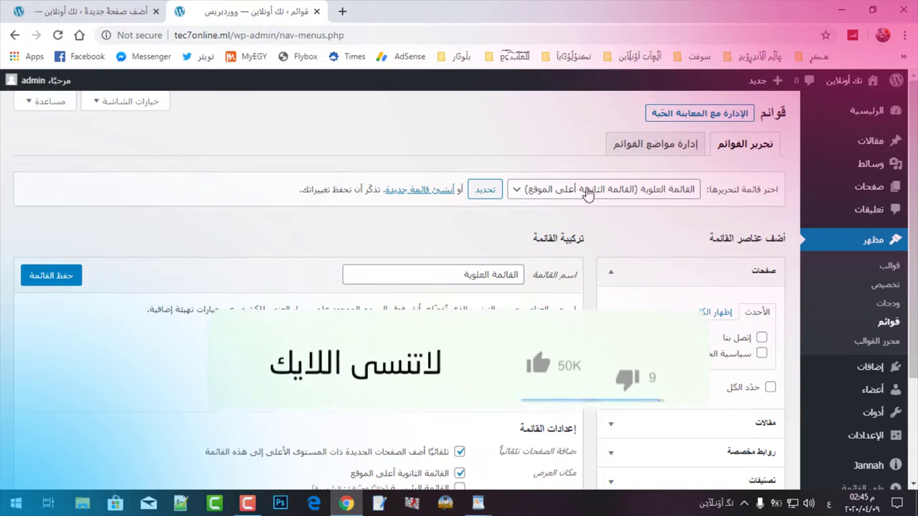
pyautogui.click(587, 191)
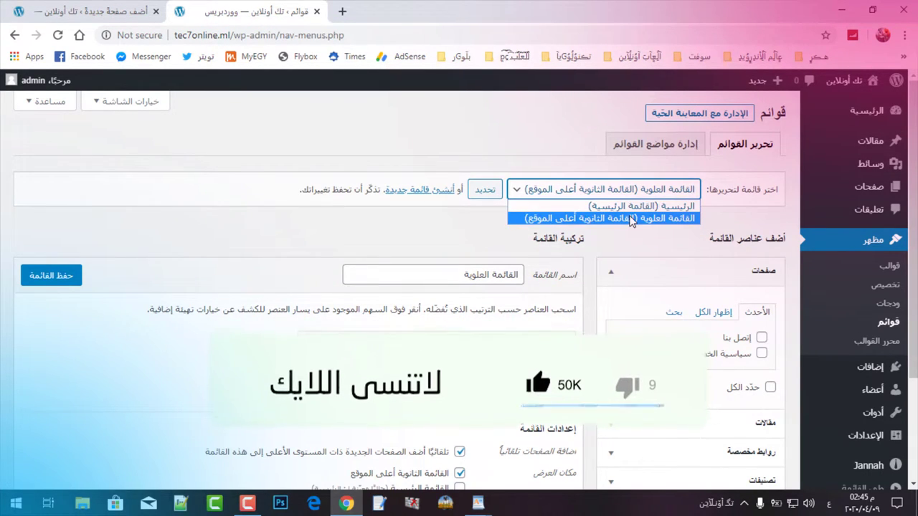
pyautogui.click(631, 219)
pyautogui.scroll(-2, 545, 258)
pyautogui.scroll(2, 451, 294)
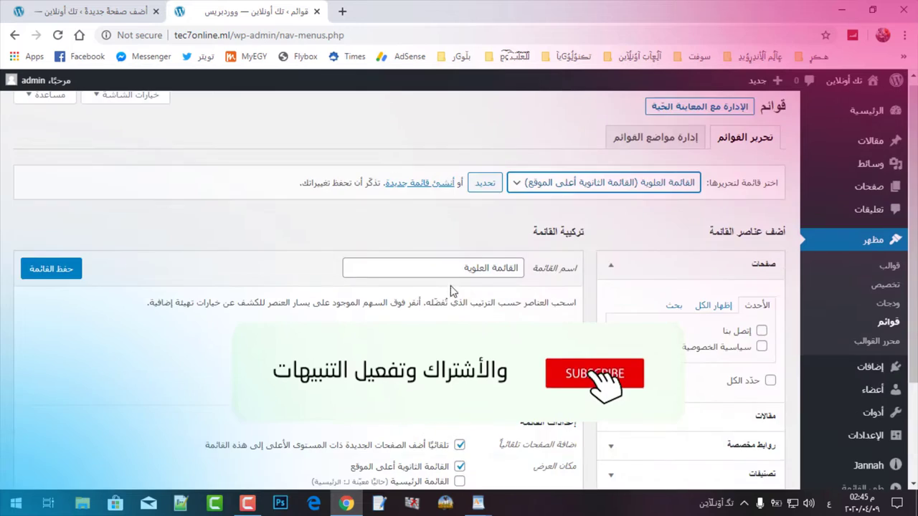
pyautogui.scroll(-2, 451, 296)
pyautogui.click(553, 413)
pyautogui.click(518, 136)
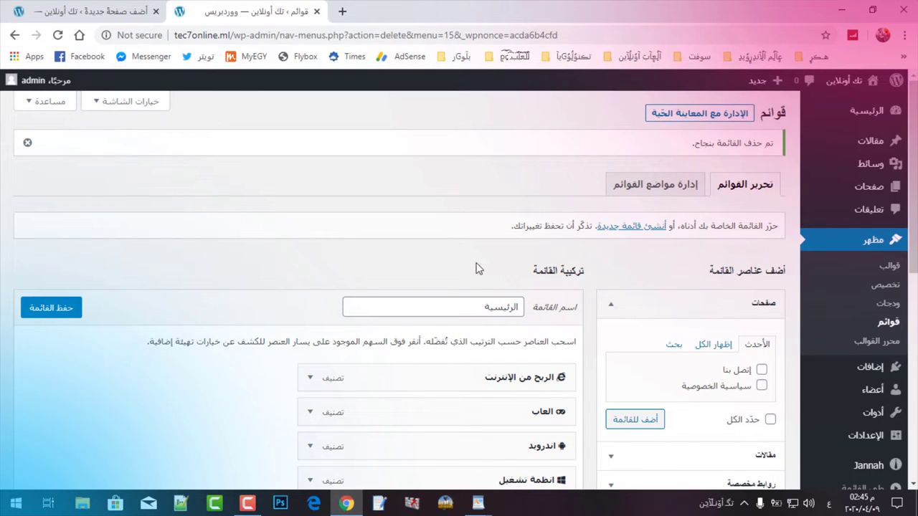
# Create a new navigation menu named العلوية
pyautogui.scroll(-2, 478, 267)
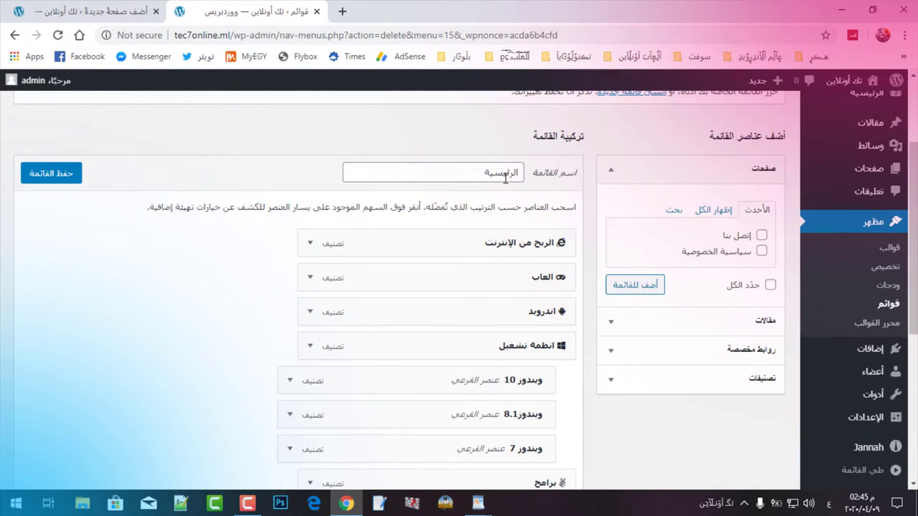
pyautogui.scroll(2, 570, 283)
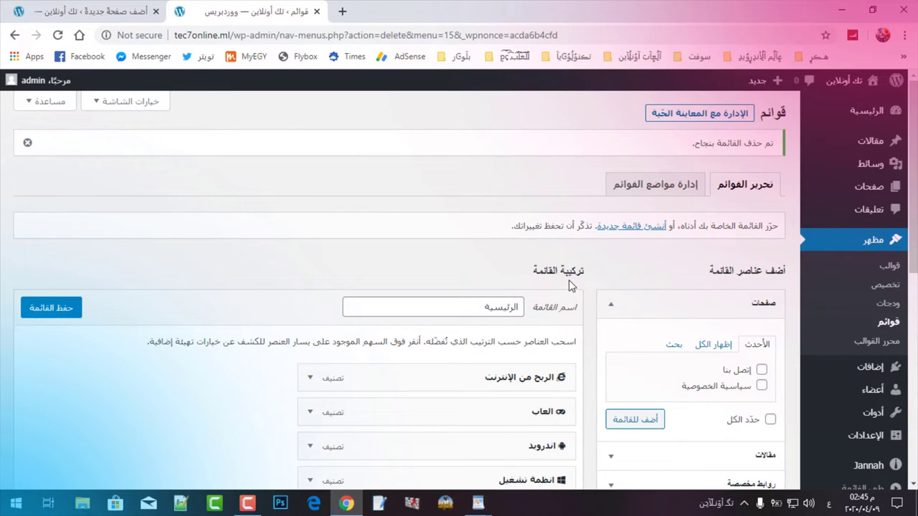
pyautogui.click(646, 233)
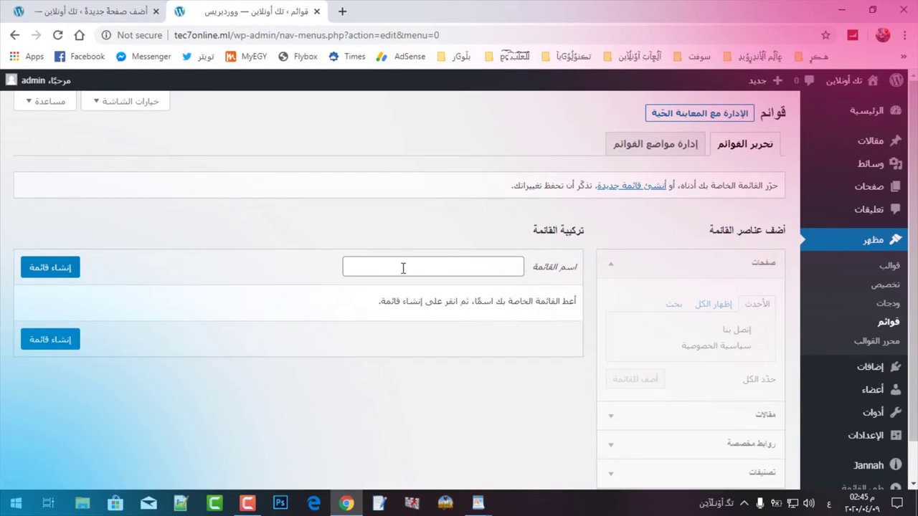
pyautogui.click(417, 266)
pyautogui.click(429, 320)
pyautogui.doubleClick(506, 266)
pyautogui.press('BackSpace')
pyautogui.click(488, 351)
pyautogui.click(534, 271)
pyautogui.hotkey('ctrl', 'a')
pyautogui.click(51, 268)
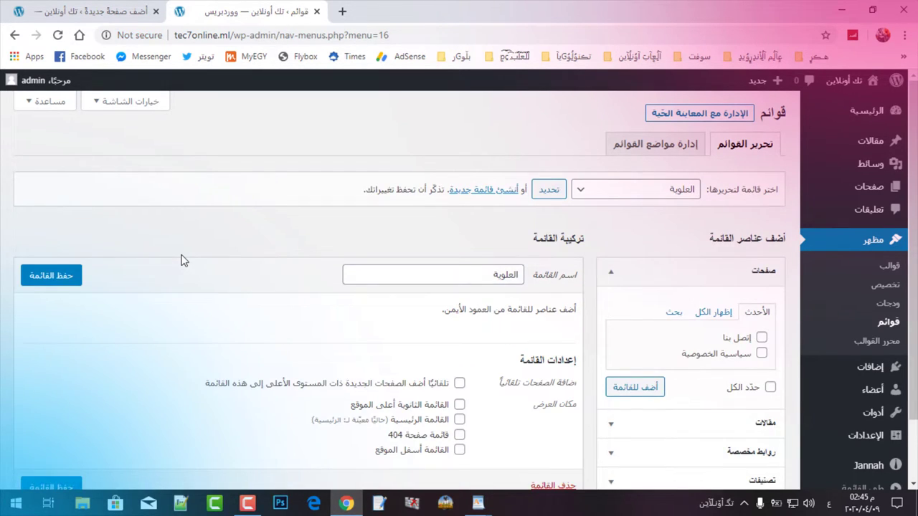
# Set the العلوية menu's display location to القائمة الثانوية أعلى الموقع and add the إتصل بنا and سياسية الخصوصية pages to it
pyautogui.scroll(-1, 318, 253)
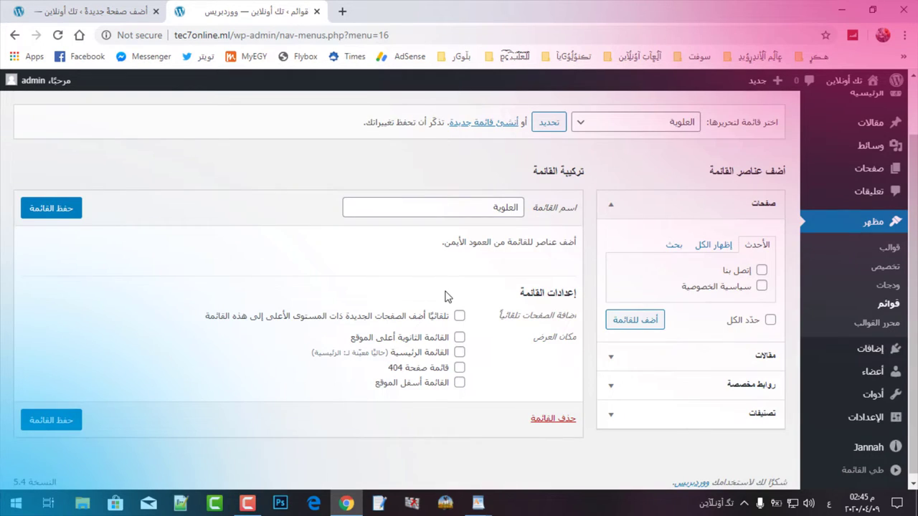
pyautogui.click(460, 338)
pyautogui.click(743, 205)
pyautogui.click(744, 206)
pyautogui.click(746, 207)
pyautogui.click(746, 206)
pyautogui.click(746, 206)
pyautogui.click(746, 206)
pyautogui.click(746, 206)
pyautogui.click(746, 206)
pyautogui.click(762, 273)
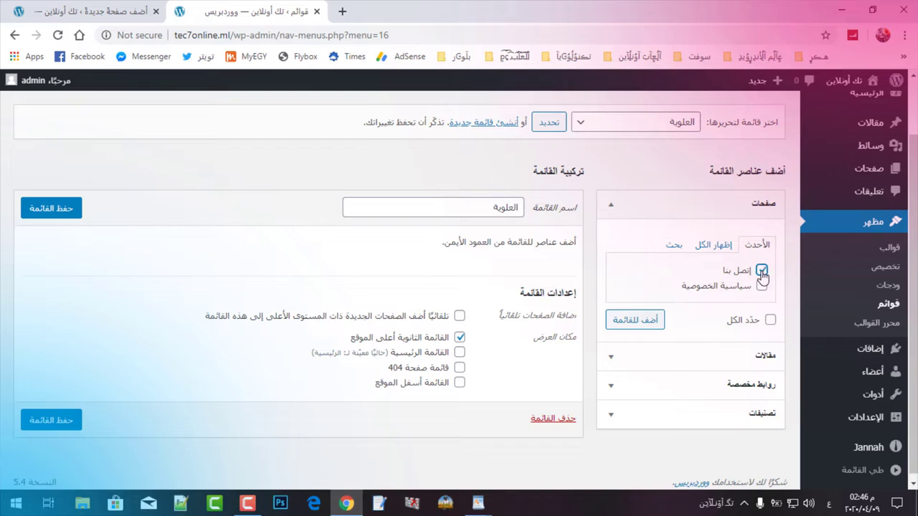
pyautogui.click(762, 286)
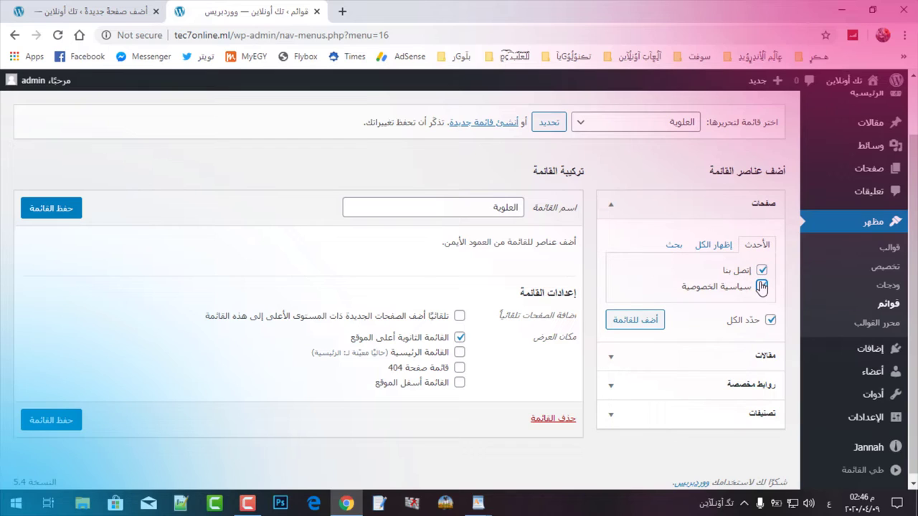
pyautogui.click(636, 322)
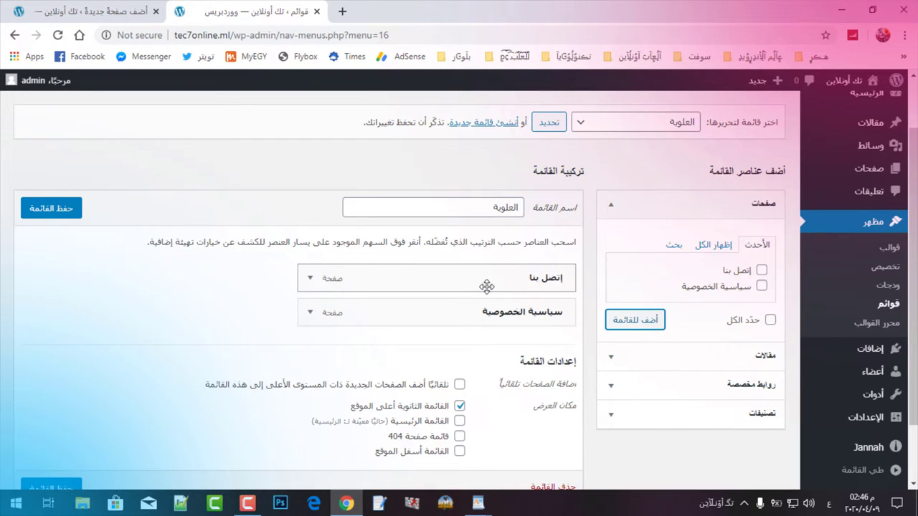
pyautogui.click(763, 205)
pyautogui.click(764, 205)
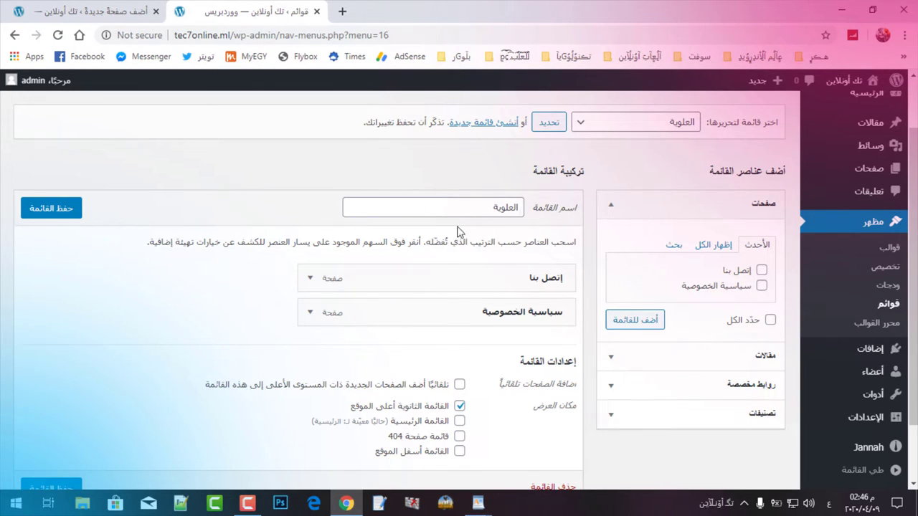
# Search the icons for "co" and give the إتصل بنا menu item the ringing phone icon
pyautogui.scroll(-1, 471, 283)
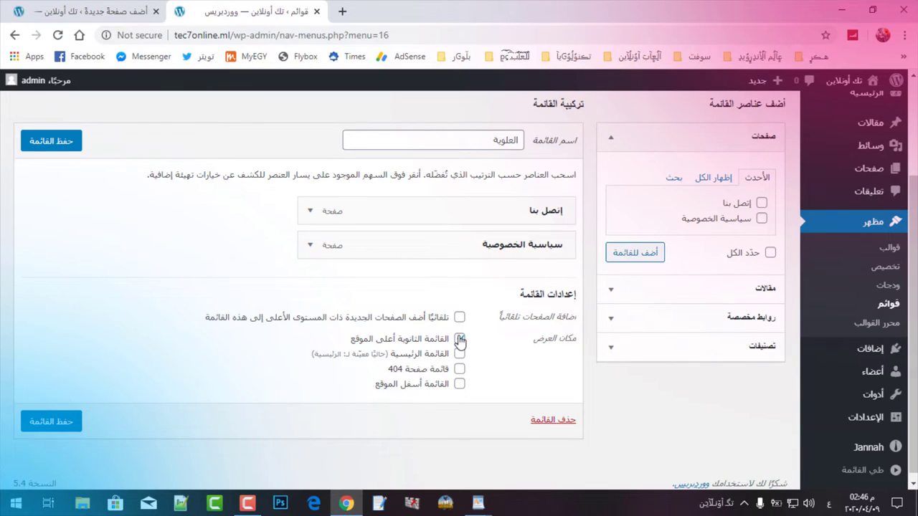
pyautogui.click(311, 213)
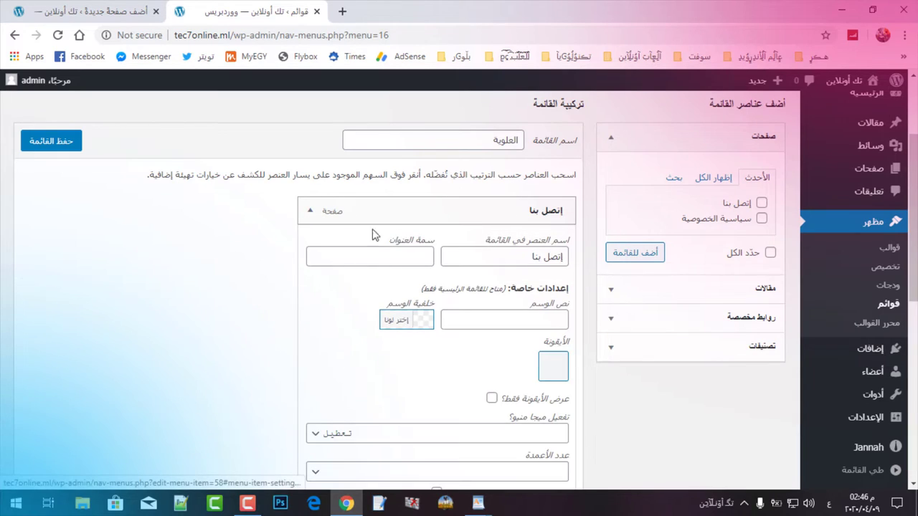
pyautogui.scroll(-1, 348, 219)
pyautogui.click(554, 300)
pyautogui.click(609, 298)
pyautogui.hotkey('alt', 'shift')
pyautogui.write('co')
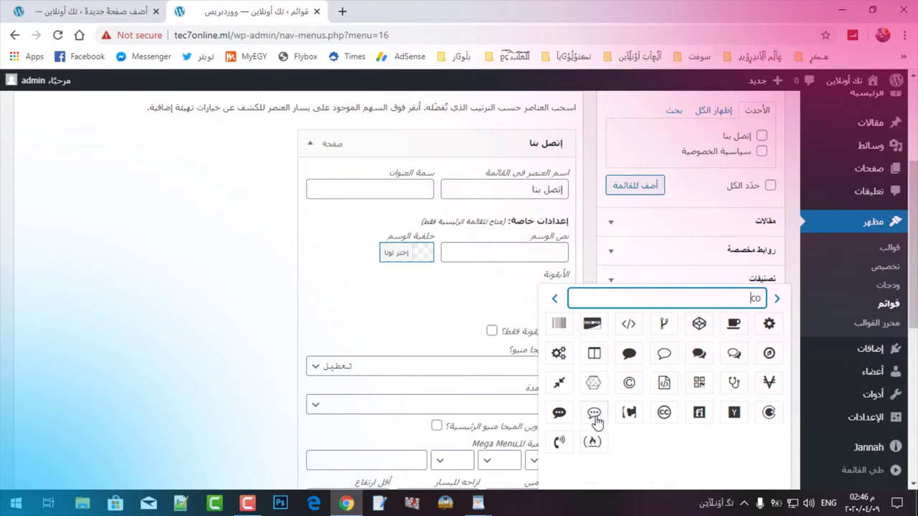
pyautogui.click(560, 441)
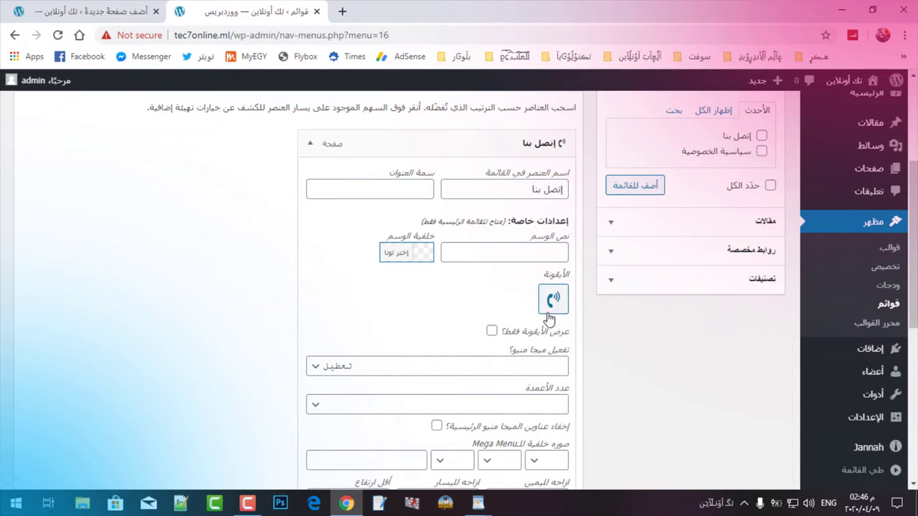
pyautogui.click(312, 145)
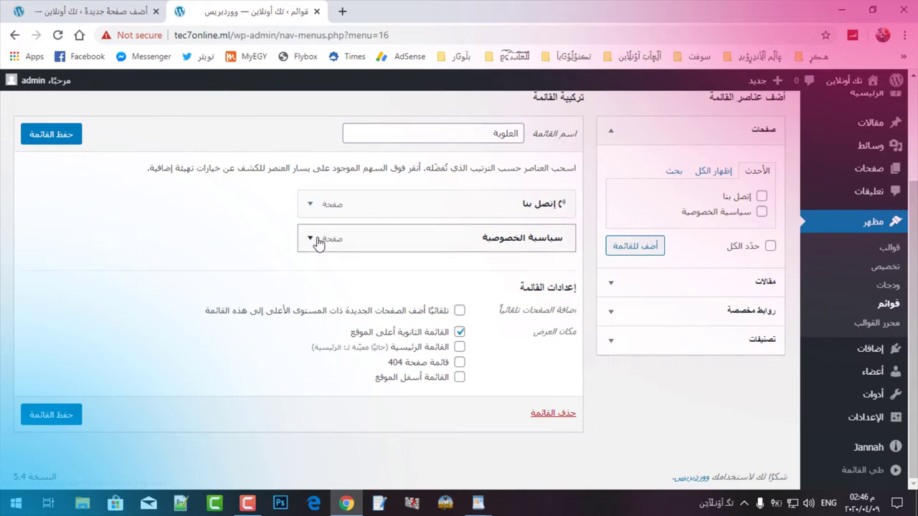
# Give the سياسية الخصوصية menu item a circled P icon and save the العلوية menu
pyautogui.click(310, 273)
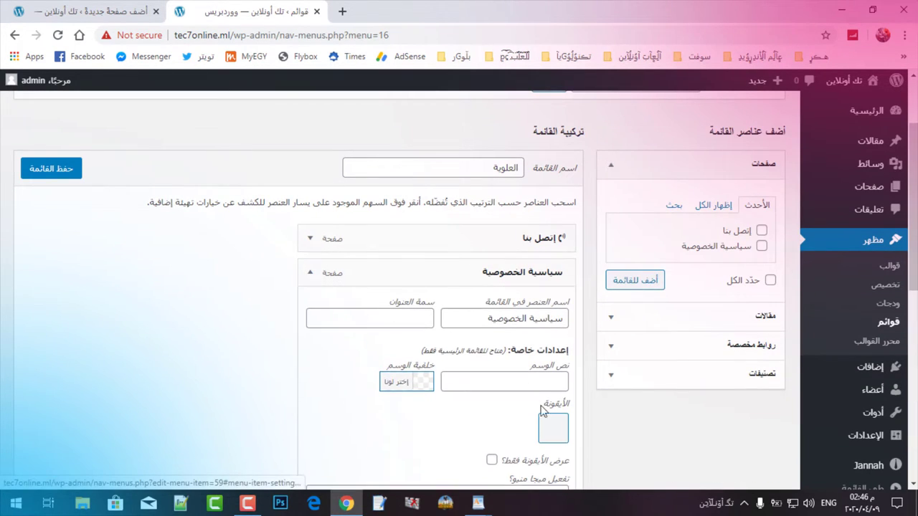
pyautogui.click(554, 431)
pyautogui.scroll(-2, 554, 430)
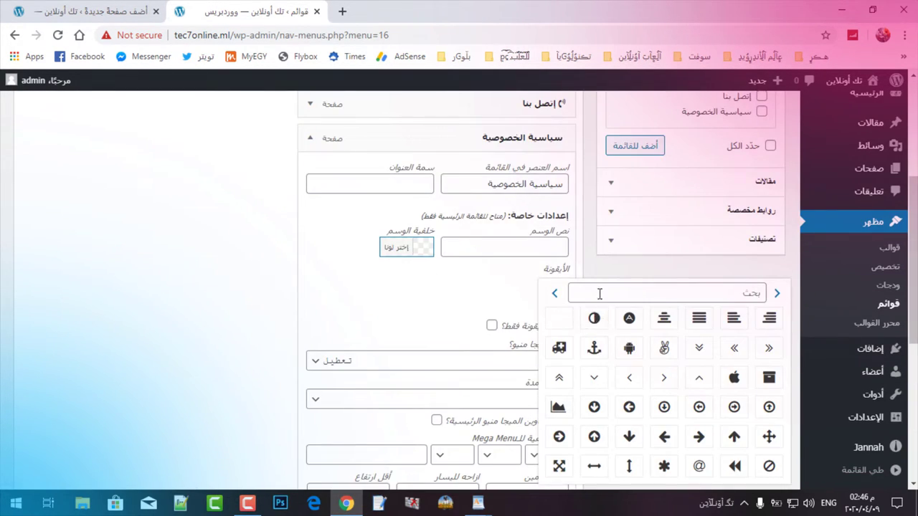
pyautogui.click(629, 318)
pyautogui.click(310, 138)
pyautogui.scroll(-1, 448, 251)
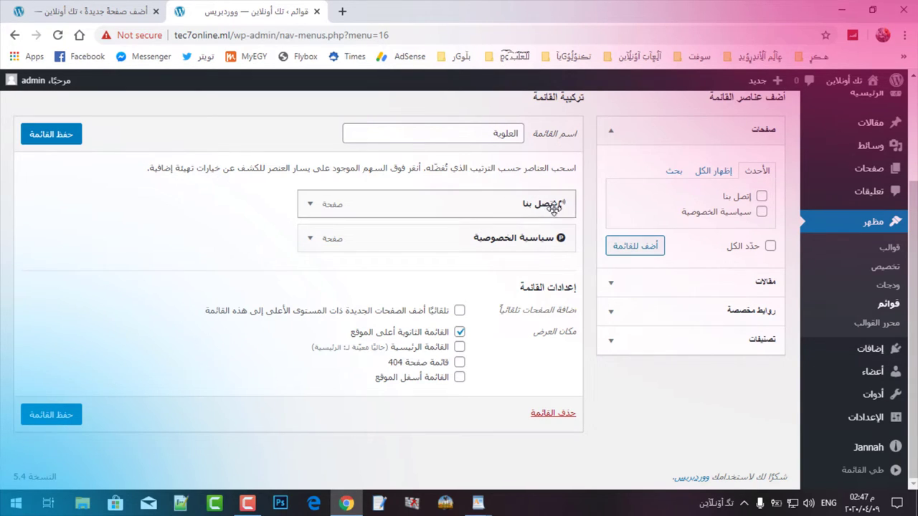
pyautogui.click(51, 134)
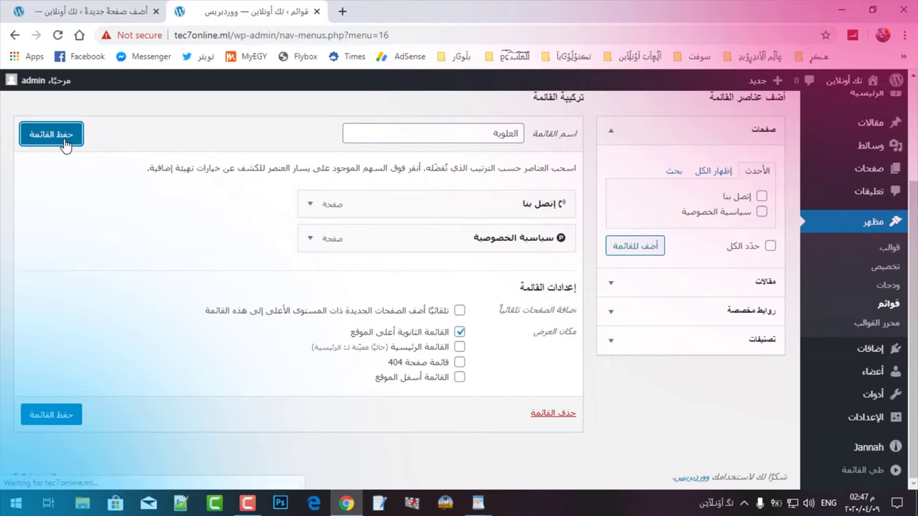
# In the menu locations, assign العلوية to القائمة الثانوية أعلى الموقع and الرئيسية to القائمة الرئيسية, and save the changes
pyautogui.scroll(-1, 372, 235)
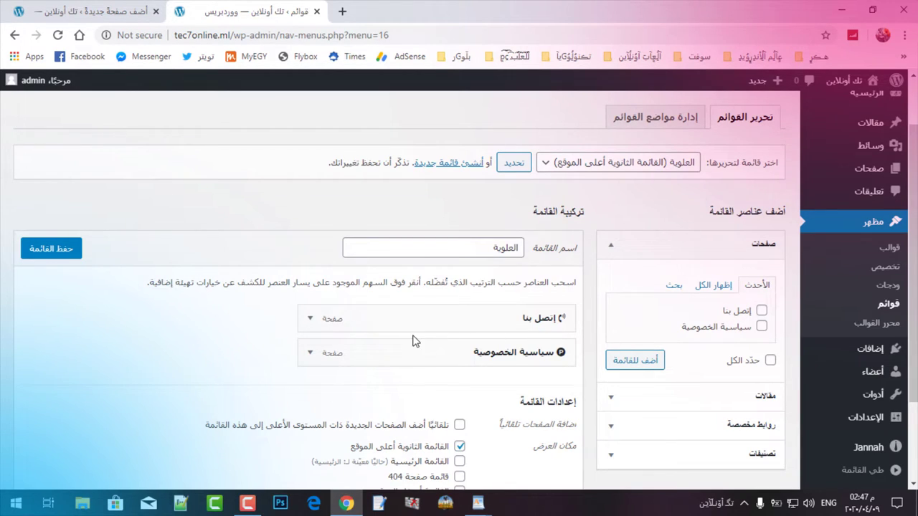
pyautogui.click(660, 122)
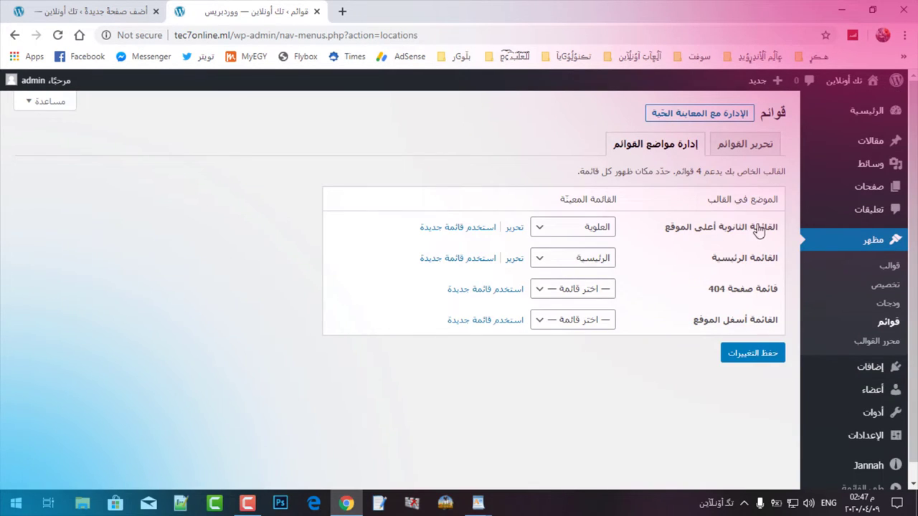
pyautogui.click(593, 231)
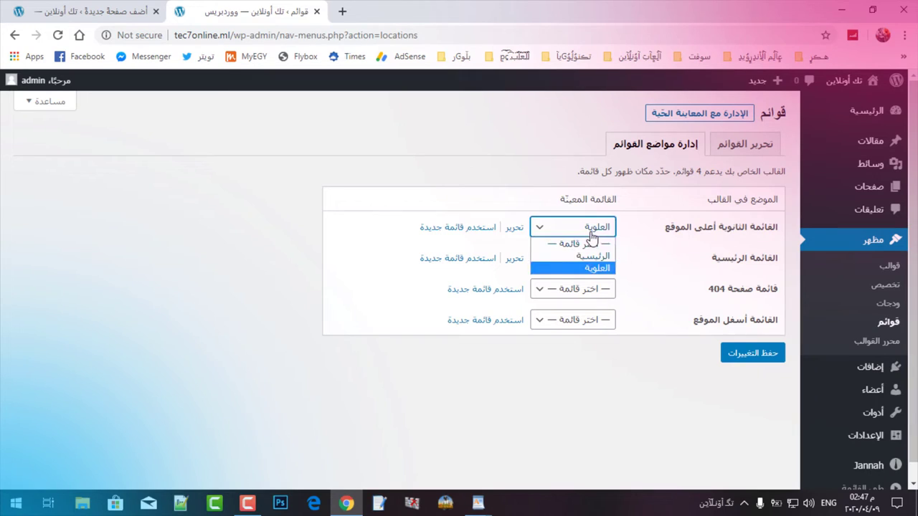
pyautogui.click(595, 241)
pyautogui.click(588, 229)
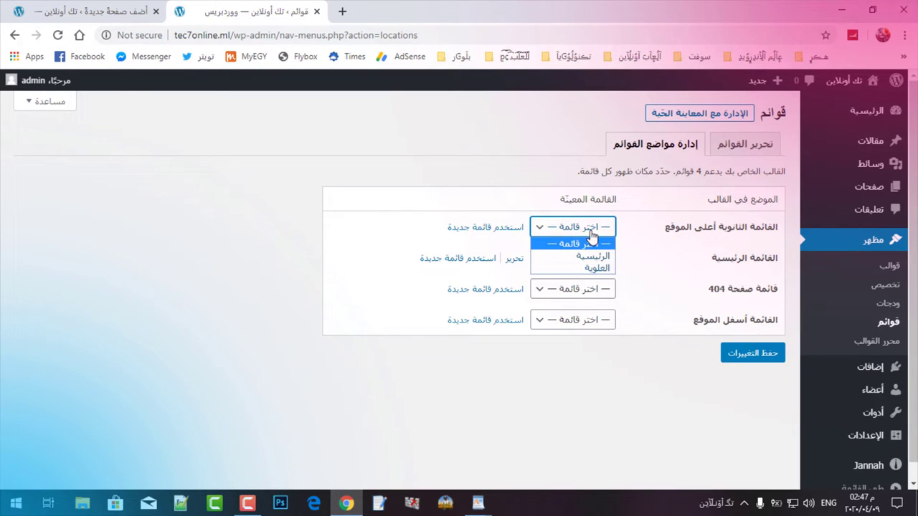
pyautogui.click(598, 268)
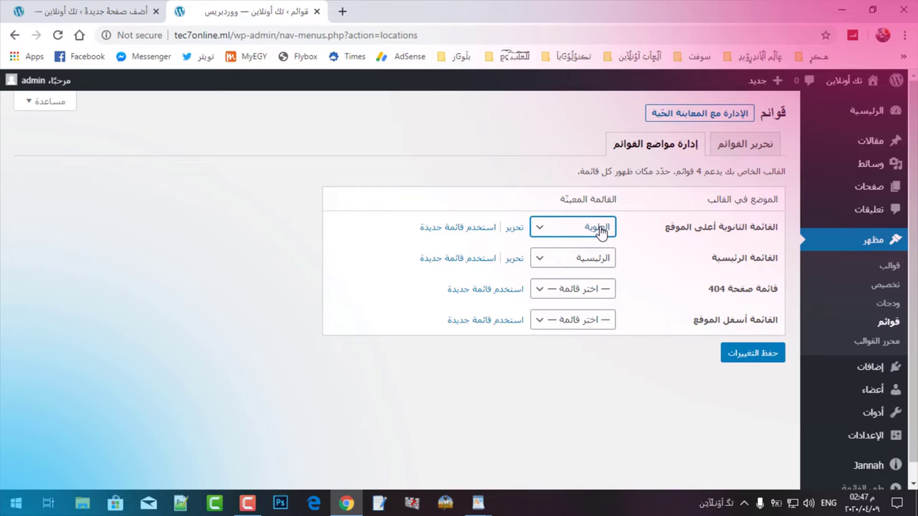
pyautogui.click(599, 230)
pyautogui.click(592, 231)
pyautogui.click(595, 256)
pyautogui.click(601, 262)
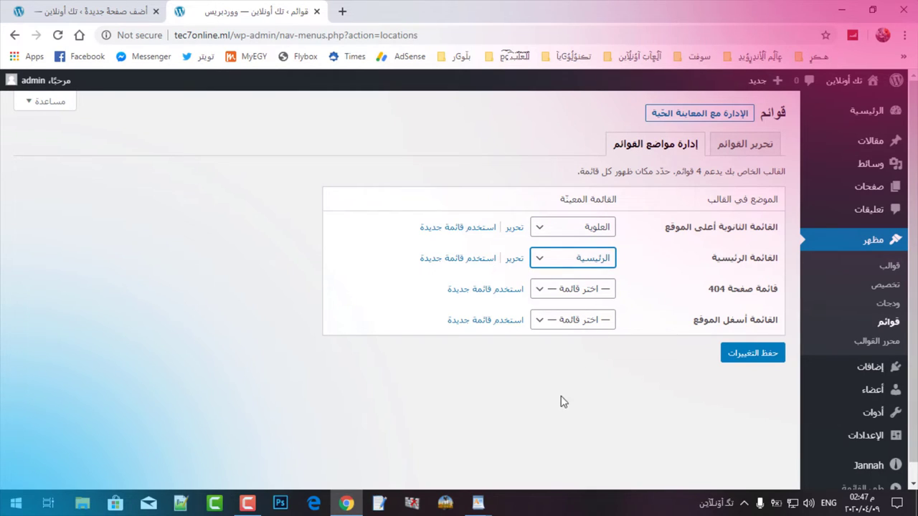
pyautogui.click(749, 359)
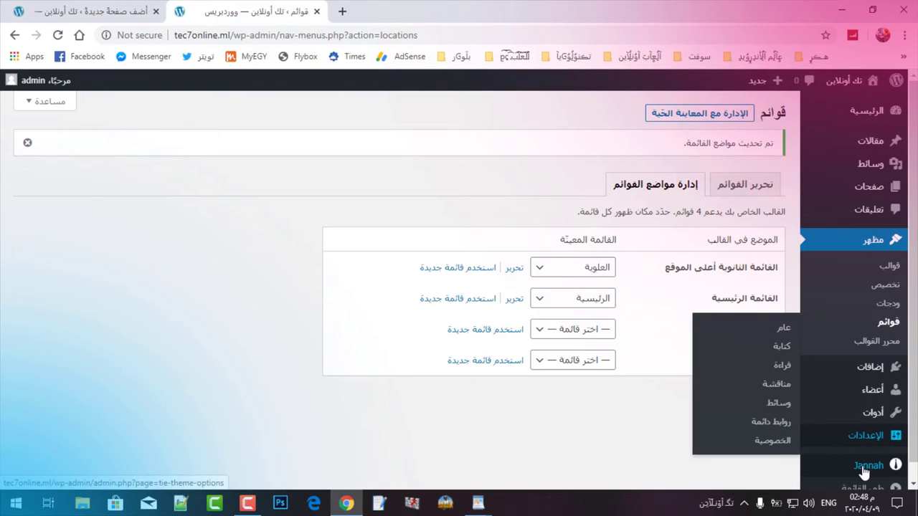
# Open the Jannah theme settings and go to the header (الهيدر) settings
pyautogui.moveTo(857, 486)
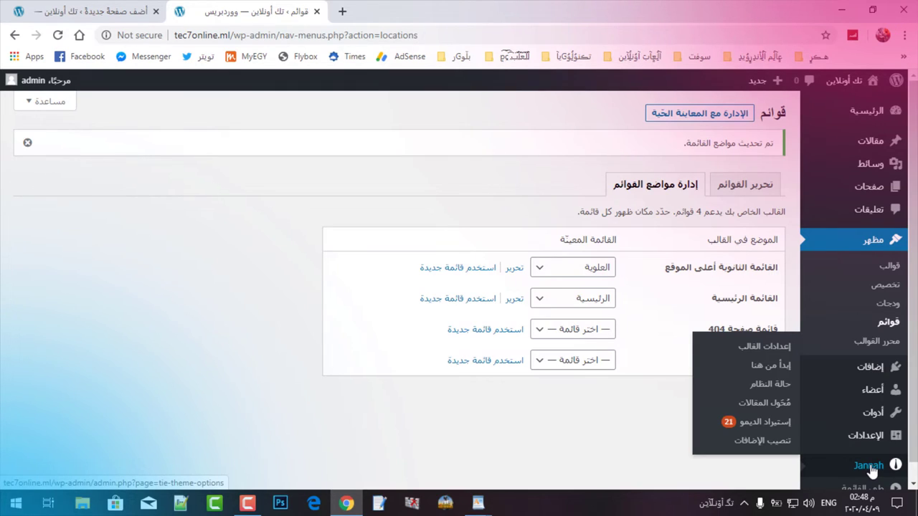
pyautogui.click(768, 352)
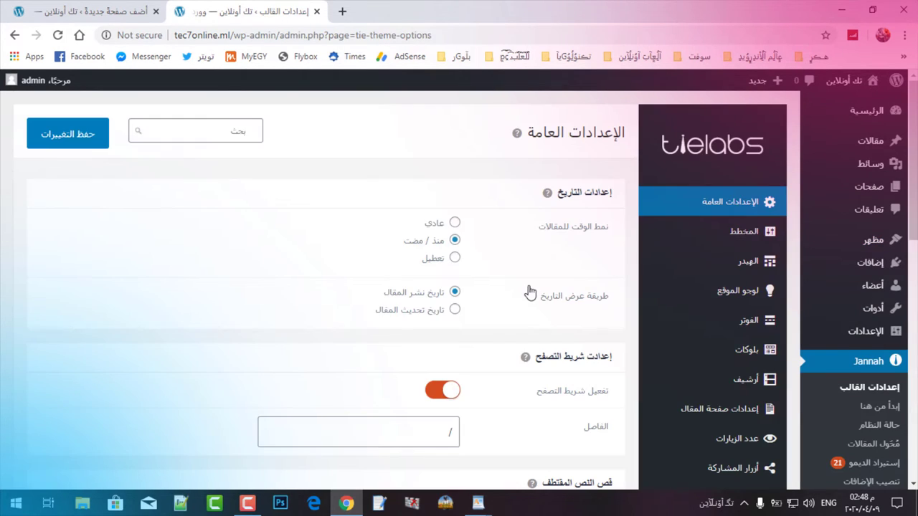
pyautogui.click(739, 271)
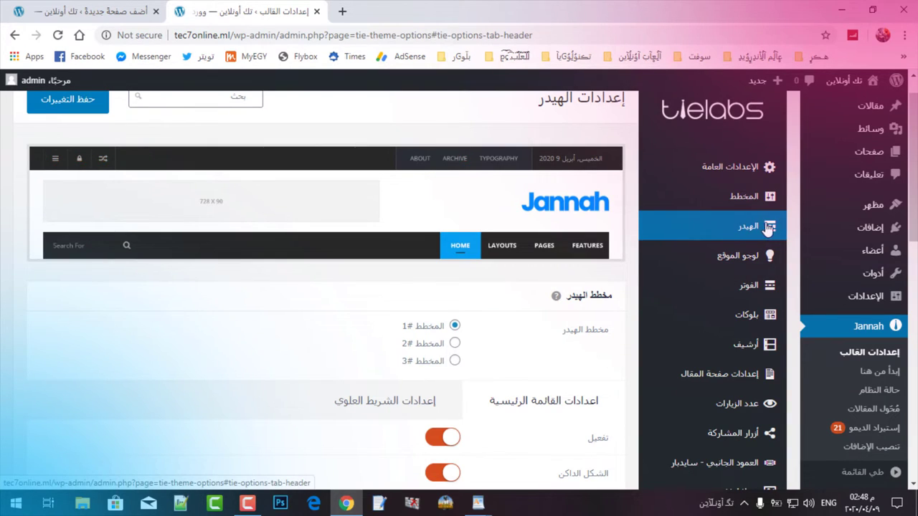
# Show the top bar settings (إعدادات الشريط العلوي) within the header options
pyautogui.scroll(-1, 713, 232)
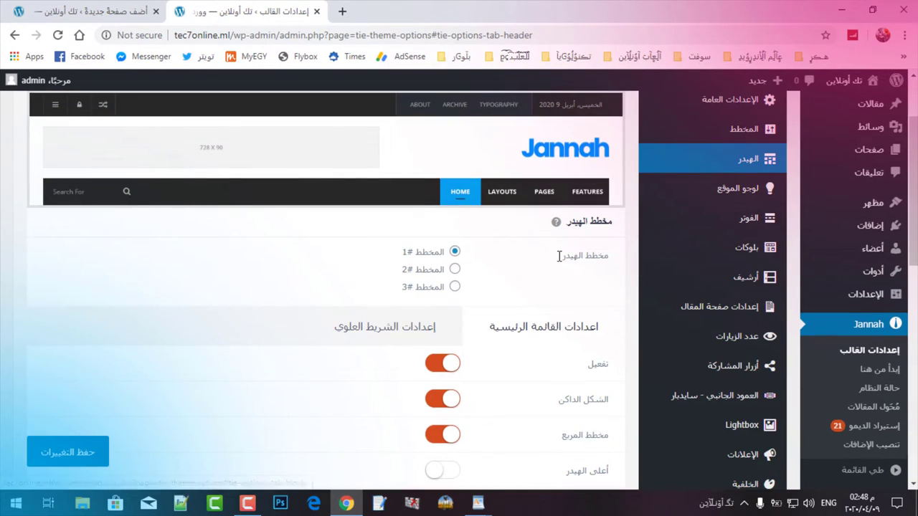
pyautogui.scroll(-1, 562, 258)
pyautogui.scroll(2, 563, 261)
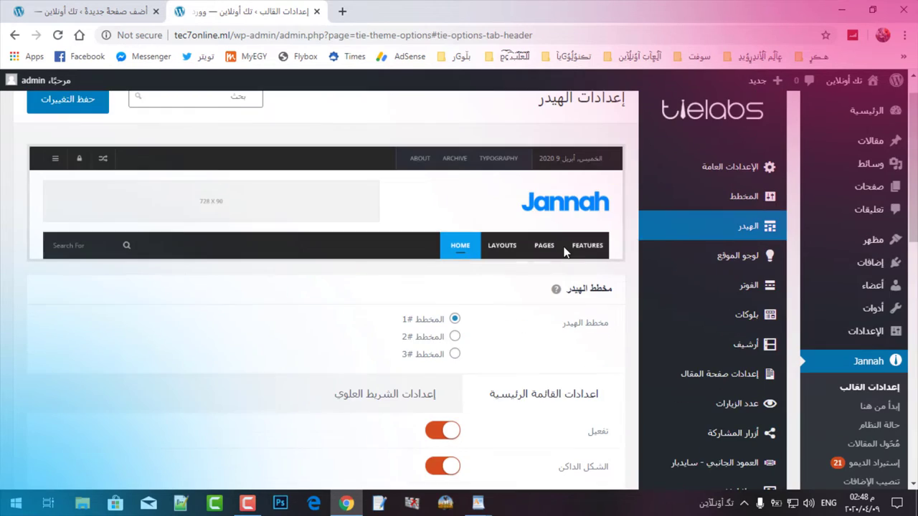
pyautogui.scroll(-1, 564, 253)
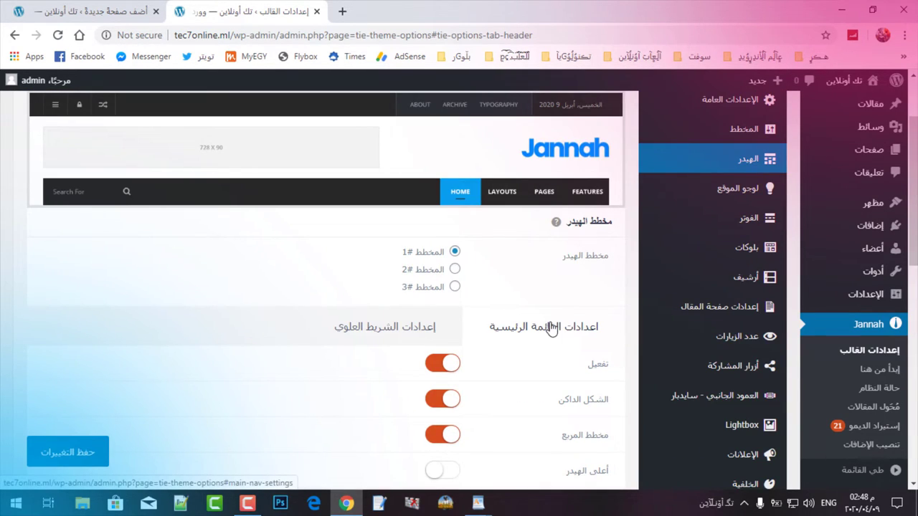
pyautogui.click(367, 335)
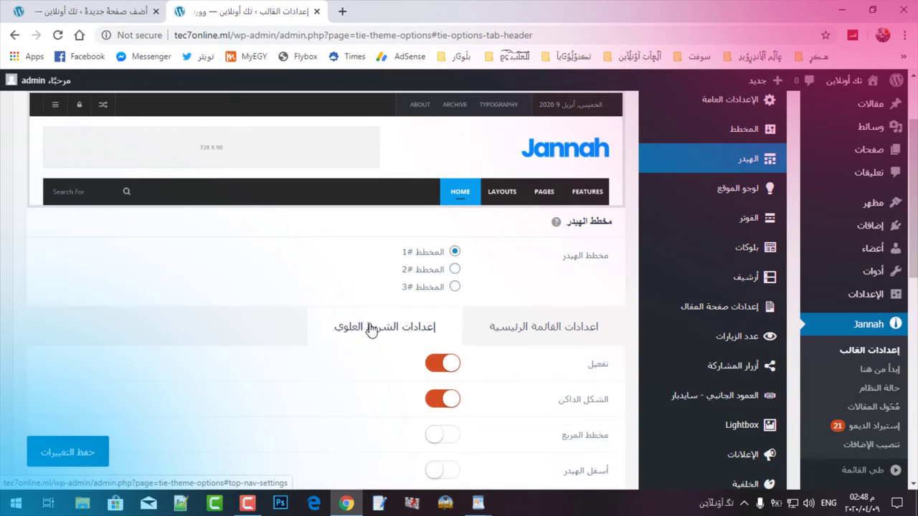
pyautogui.scroll(-1, 531, 379)
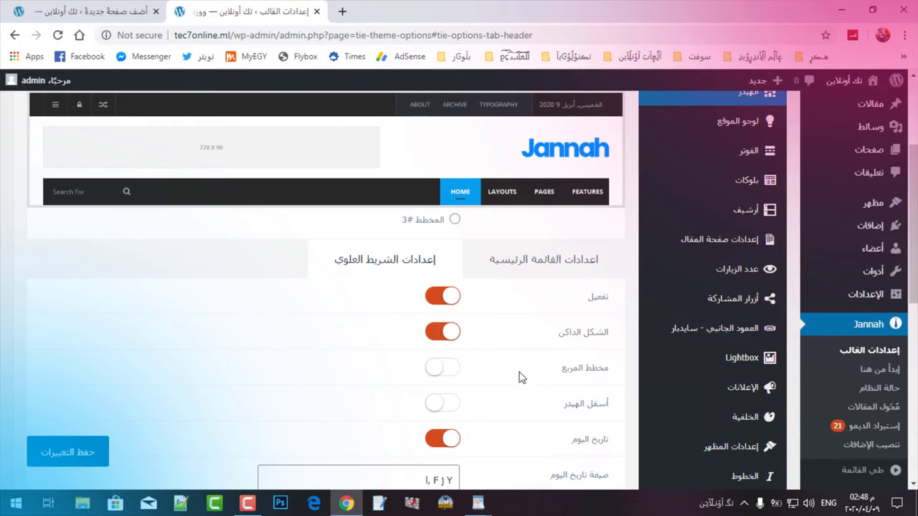
pyautogui.scroll(1, 521, 327)
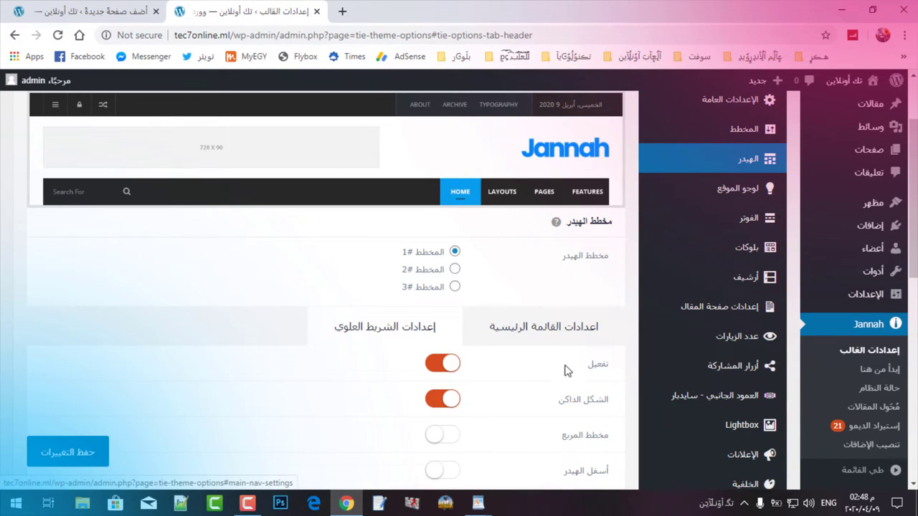
# Try the top bar's تفعيل option off and on several times, leaving it enabled
pyautogui.click(443, 365)
pyautogui.click(452, 370)
pyautogui.click(451, 369)
pyautogui.click(452, 370)
pyautogui.click(444, 366)
pyautogui.click(445, 364)
# Try the top bar without its dark skin (الشكل الداكن), and re-enable the dark skin
pyautogui.scroll(2, 493, 369)
pyautogui.scroll(-3, 580, 326)
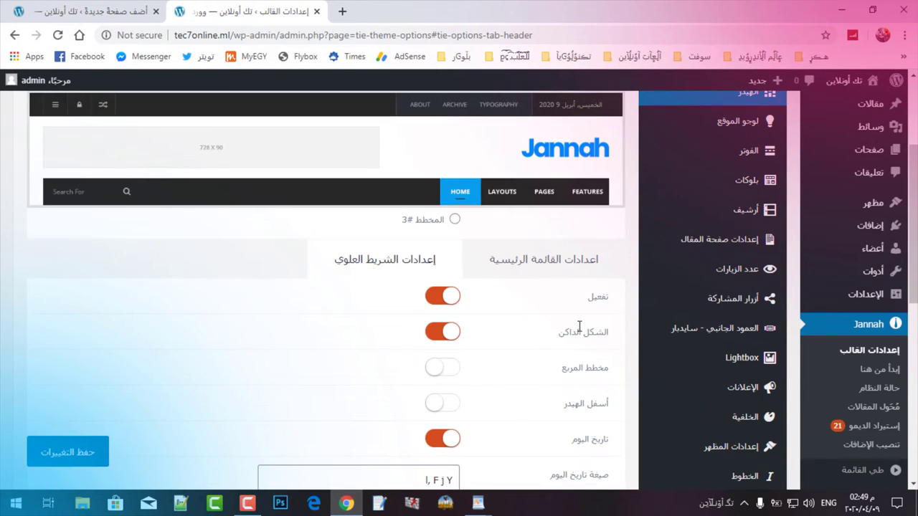
pyautogui.click(452, 334)
pyautogui.scroll(1, 463, 344)
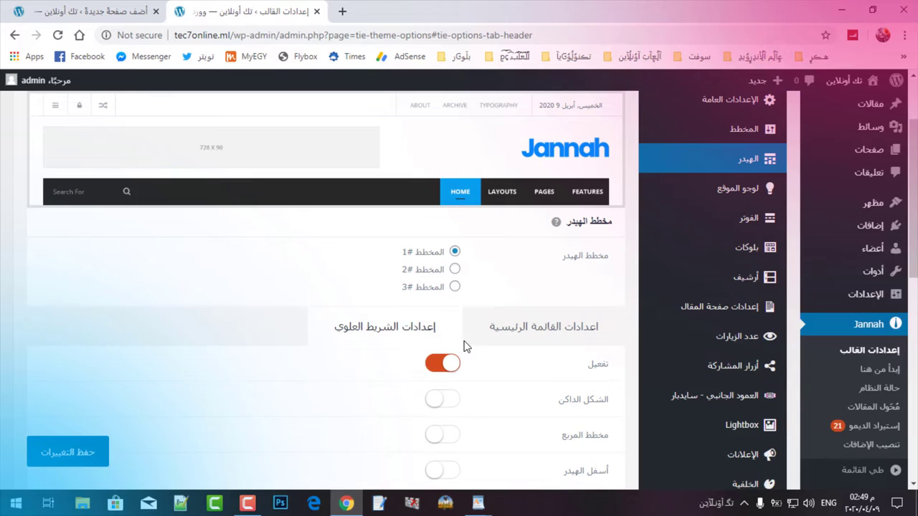
pyautogui.click(445, 400)
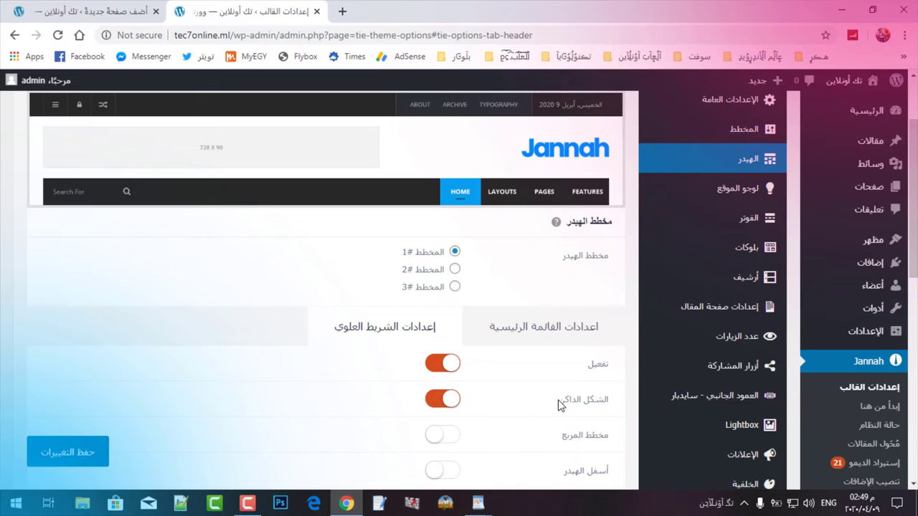
# Try أخبار عاجلة as the top bar's right area (المساحة اليمين) and restore القائمة
pyautogui.scroll(-3, 568, 401)
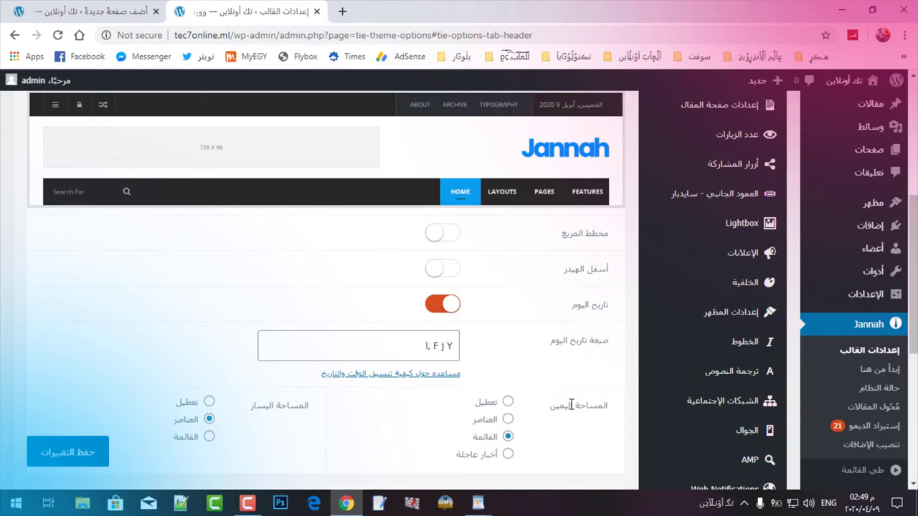
pyautogui.click(509, 455)
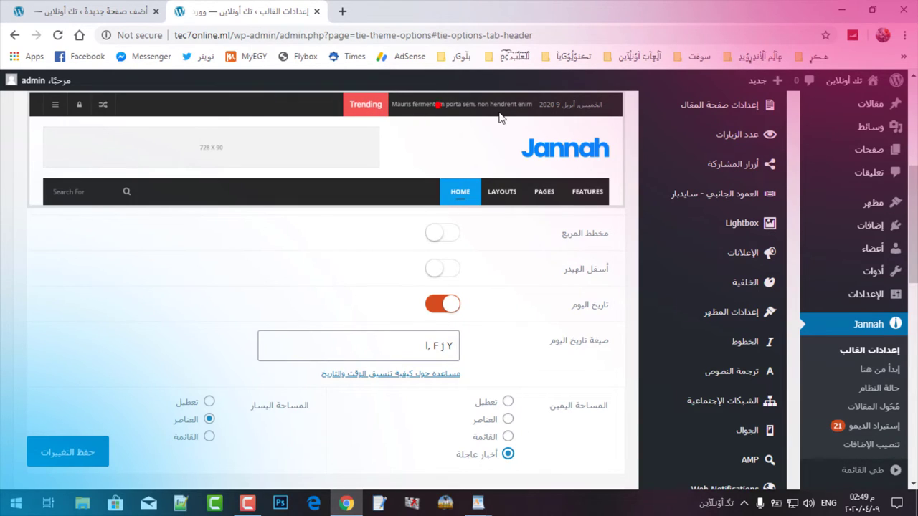
pyautogui.click(508, 436)
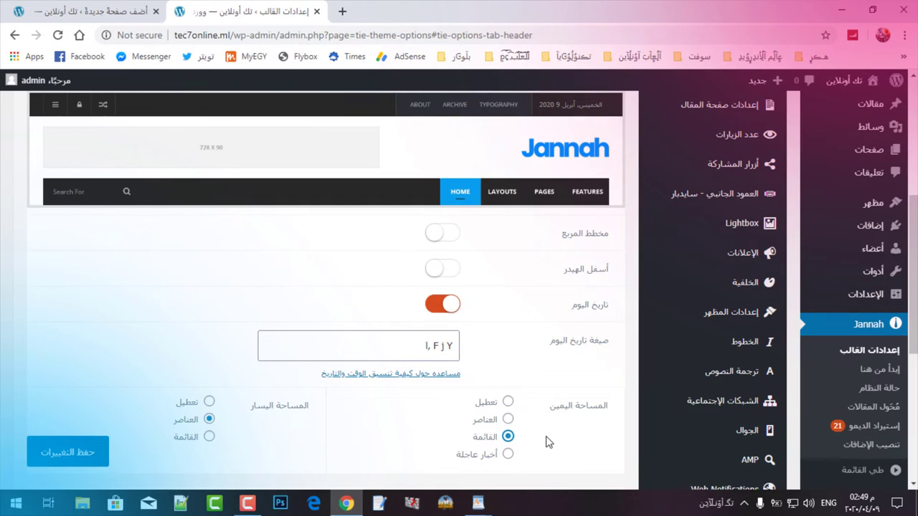
# Review the top bar options, preview أخبار عاجلة in المساحة اليمين once more, and set it back to القائمة
pyautogui.scroll(4, 689, 269)
pyautogui.scroll(-1, 707, 262)
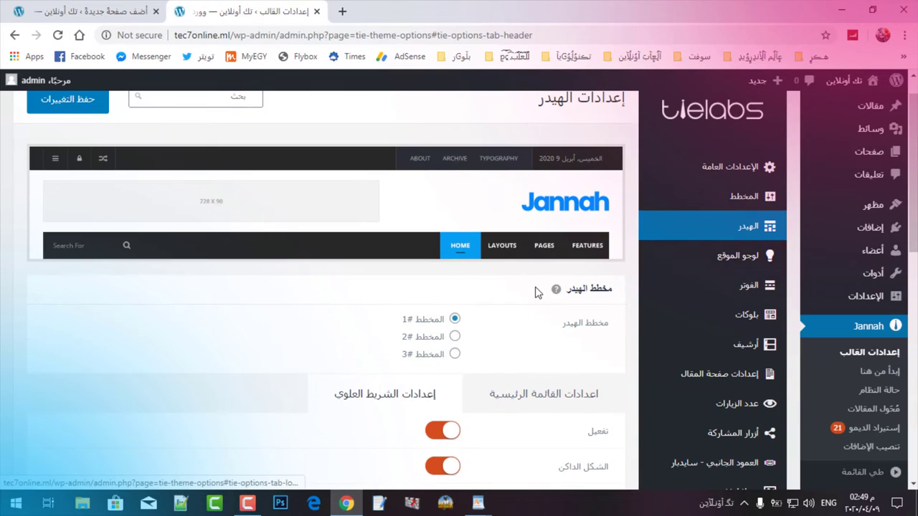
pyautogui.scroll(-1, 538, 293)
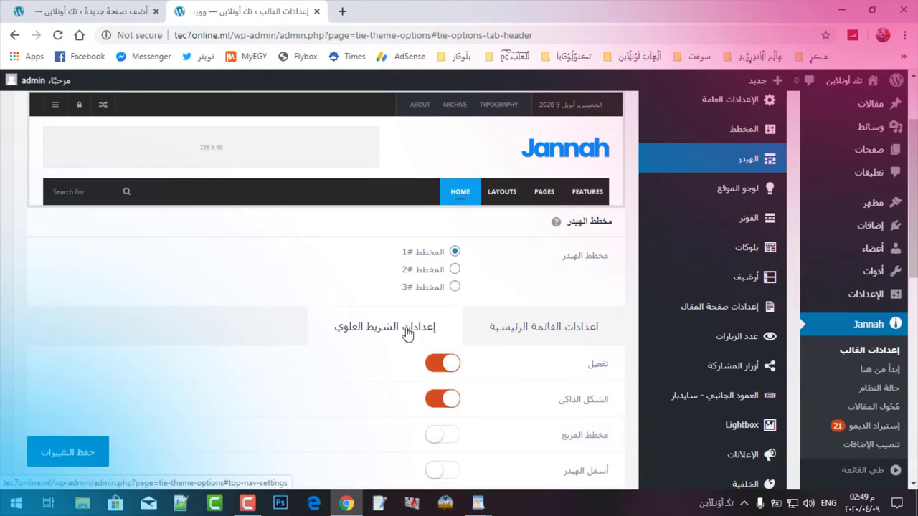
pyautogui.scroll(-1, 594, 298)
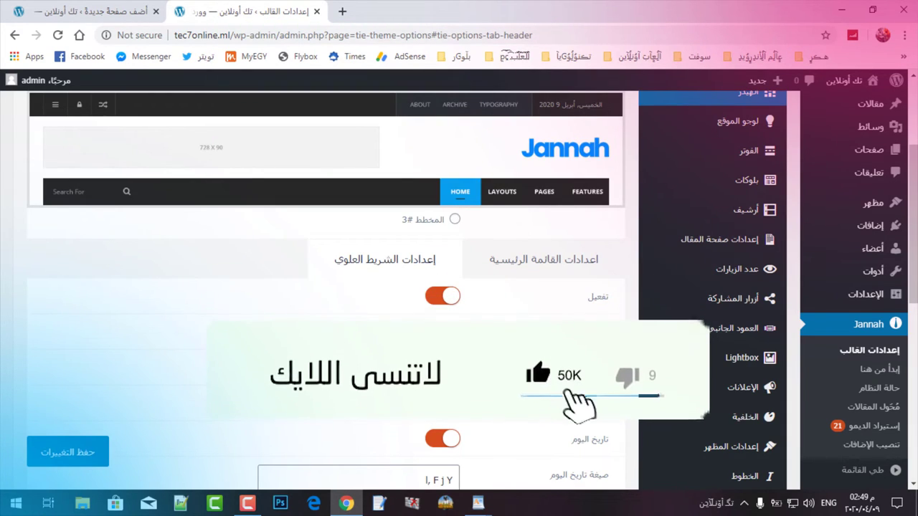
pyautogui.scroll(-2, 480, 316)
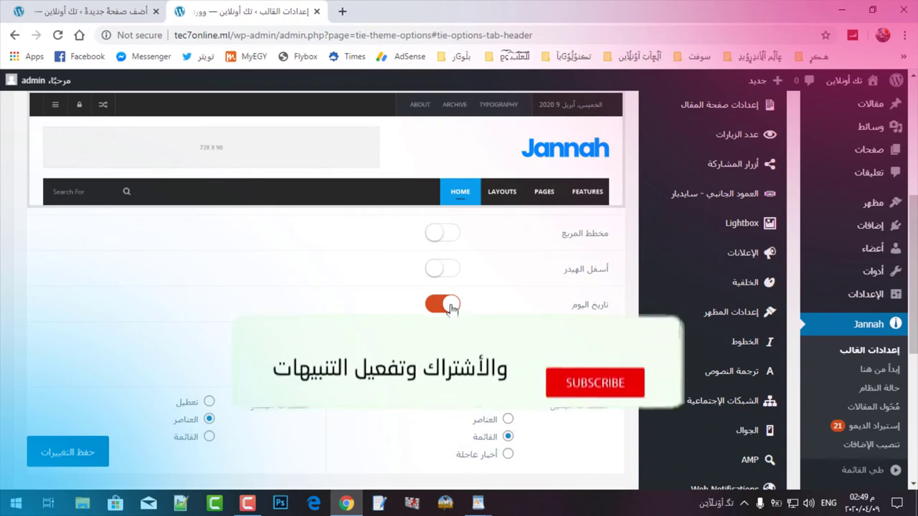
pyautogui.scroll(-1, 502, 316)
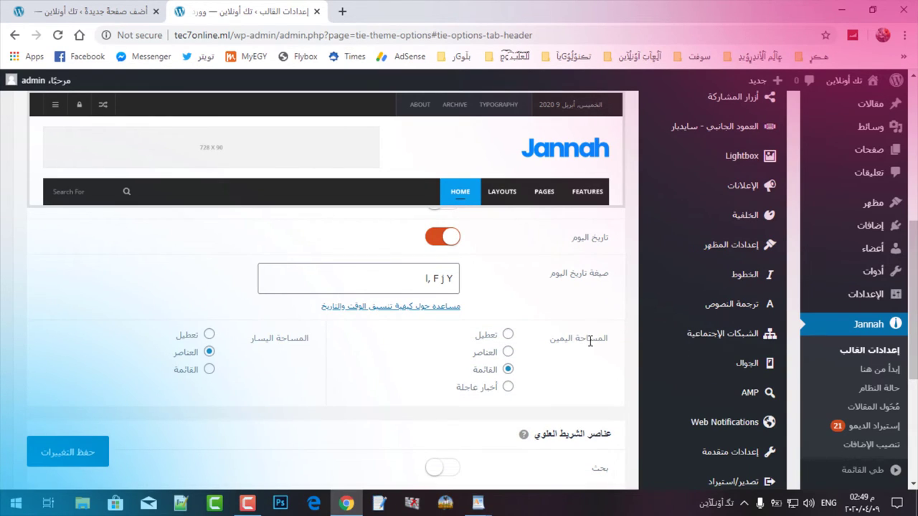
pyautogui.click(508, 387)
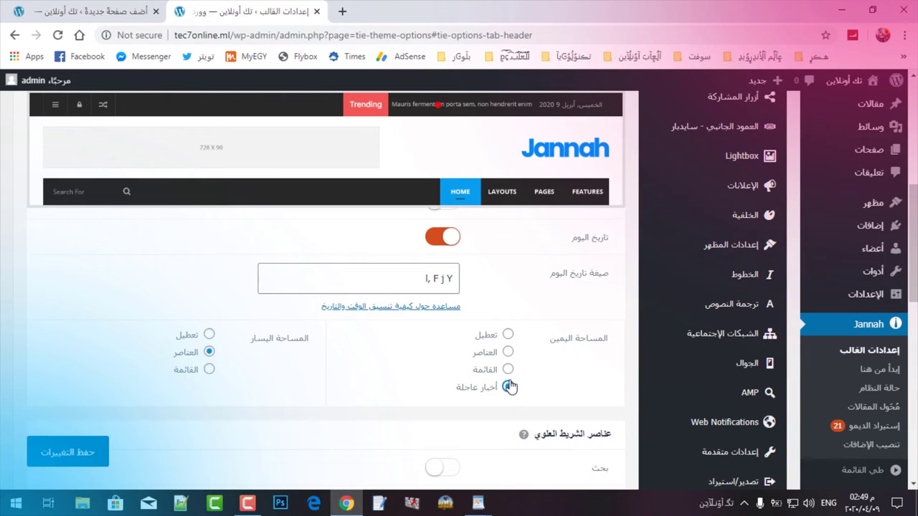
pyautogui.click(508, 370)
# Check the top bar elements (عناصر الشريط العلوي) and save the header settings
pyautogui.scroll(-3, 502, 359)
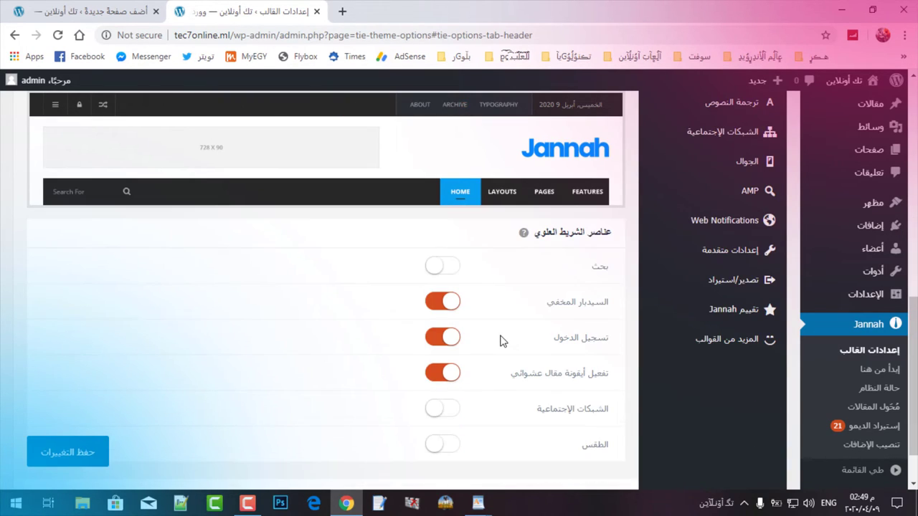
pyautogui.scroll(2, 508, 339)
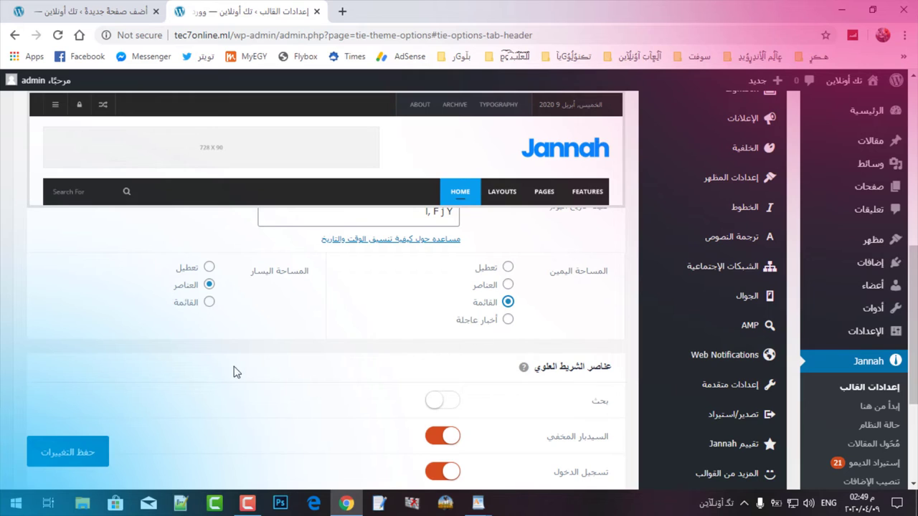
pyautogui.click(94, 450)
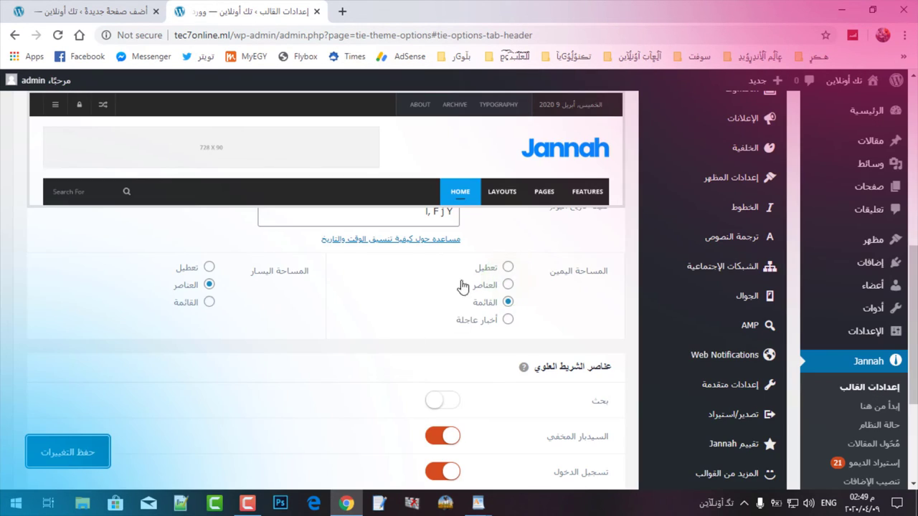
# Open the site's front page in a new browser tab and switch to it
pyautogui.rightClick(860, 102)
pyautogui.click(779, 113)
pyautogui.click(423, 12)
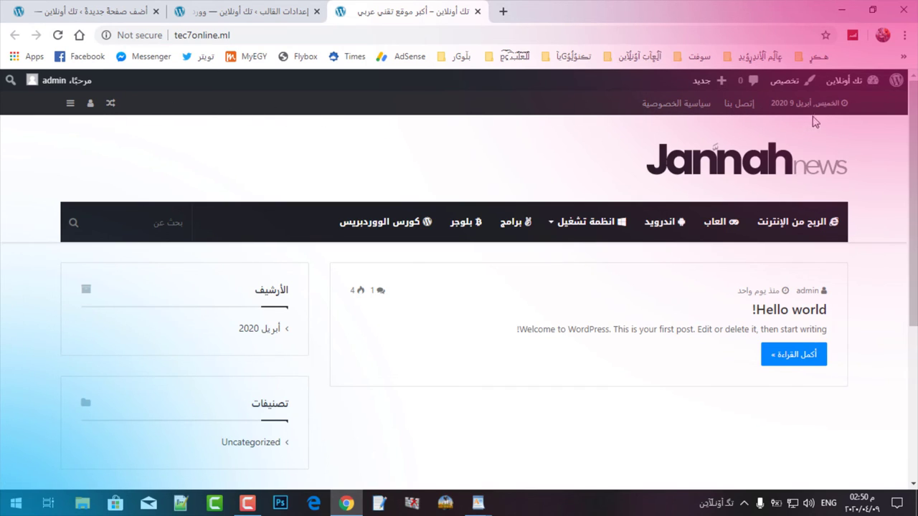
# Open the سياسية الخصوصية page from the site's top menu and look through its content
pyautogui.click(671, 107)
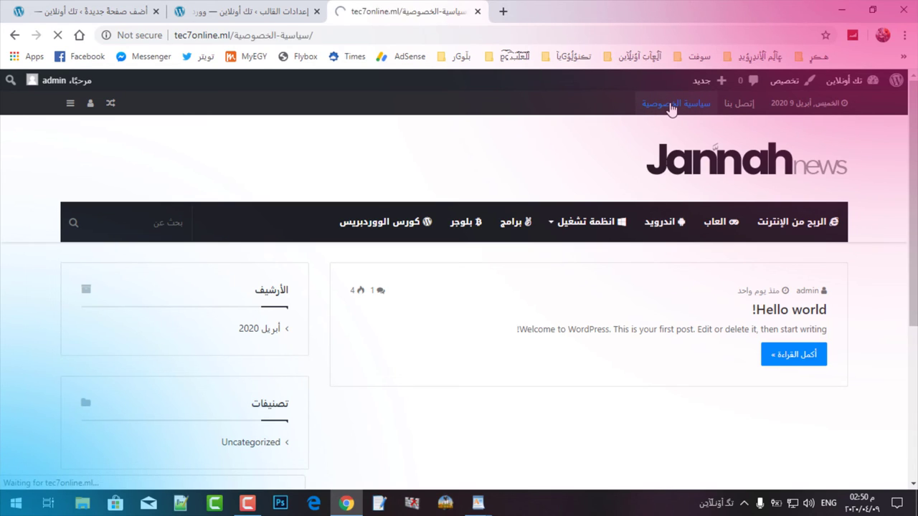
pyautogui.scroll(-5, 611, 201)
pyautogui.scroll(-10, 634, 257)
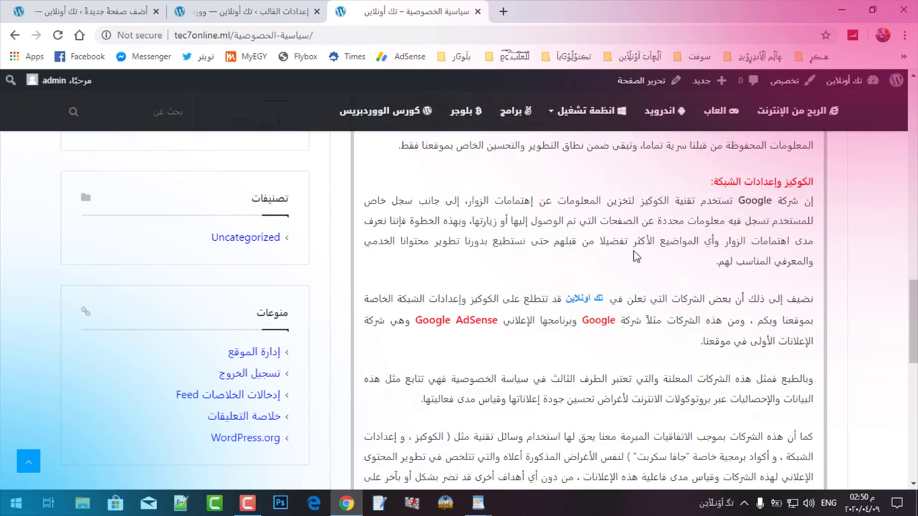
pyautogui.scroll(15, 636, 262)
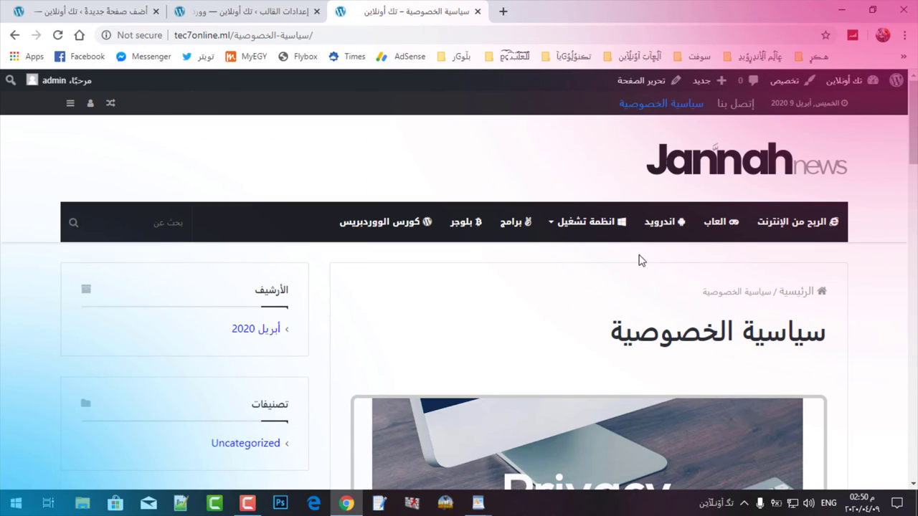
# Open the إتصل بنا page from the site's top menu, look through its content, and minimize the browser
pyautogui.click(743, 106)
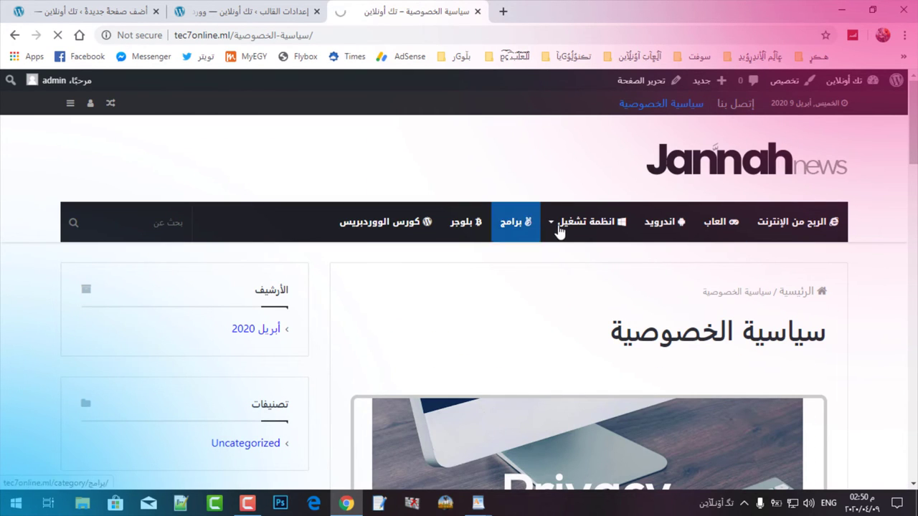
pyautogui.scroll(-5, 727, 239)
pyautogui.scroll(-5, 727, 239)
pyautogui.scroll(10, 646, 242)
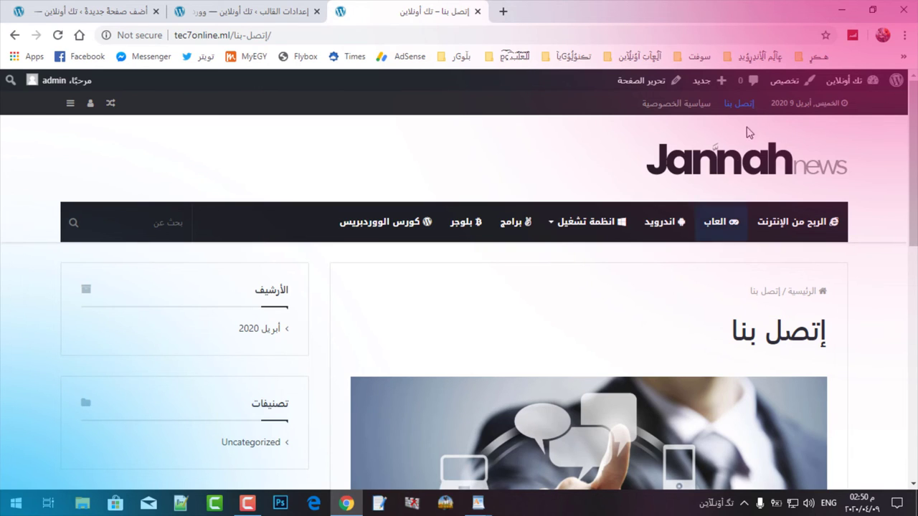
pyautogui.click(842, 10)
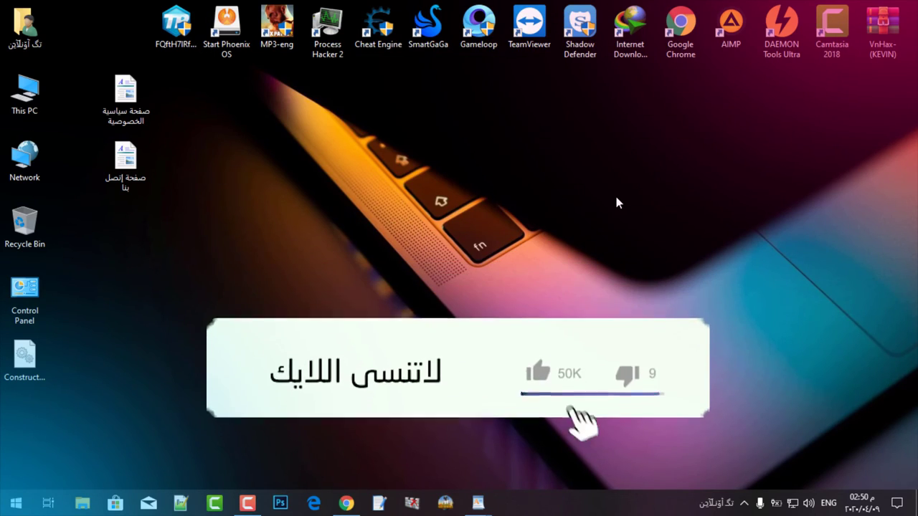